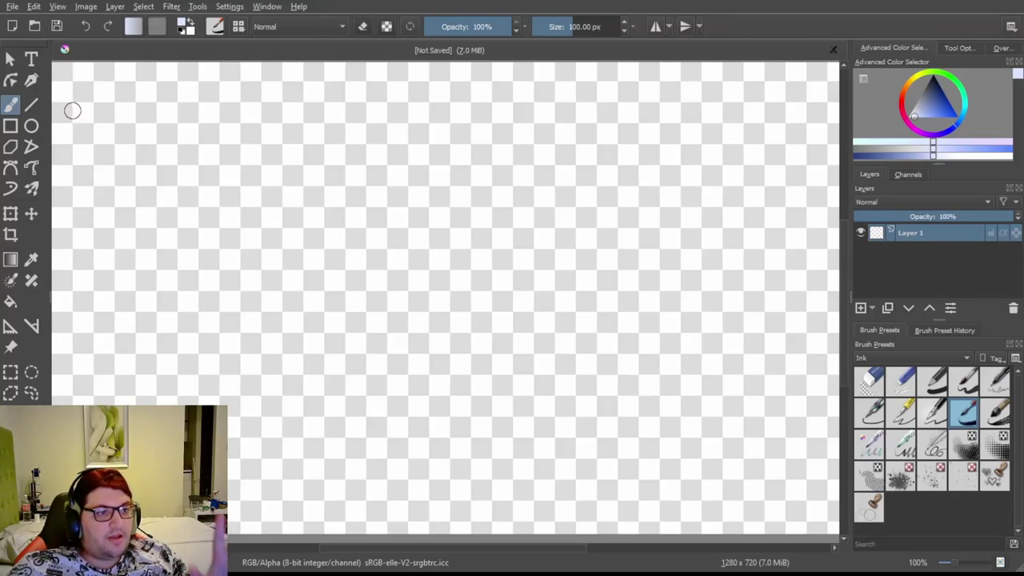
Shrink the Ink brush to 40 px and scribble a solid black blob mid-canvas.
key("v")
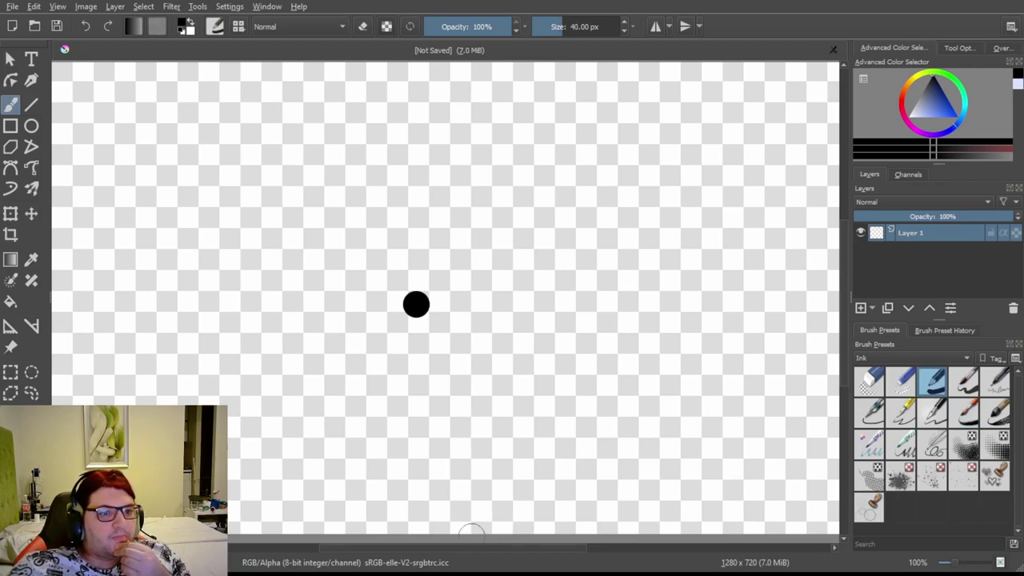
mouse_move(415, 298)
left_mouse_down()
mouse_move(402, 310)
mouse_move(437, 277)
mouse_move(404, 277)
mouse_move(378, 299)
mouse_move(382, 329)
mouse_move(411, 339)
mouse_move(389, 269)
mouse_move(364, 310)
mouse_move(382, 347)
mouse_move(416, 354)
mouse_move(405, 254)
mouse_move(352, 317)
mouse_move(361, 352)
mouse_move(448, 367)
mouse_move(475, 350)
mouse_move(489, 318)
mouse_move(391, 231)
mouse_move(347, 254)
mouse_move(329, 332)
mouse_move(351, 363)
mouse_move(373, 376)
mouse_move(373, 231)
mouse_move(345, 265)
mouse_move(368, 325)
left_mouse_up()
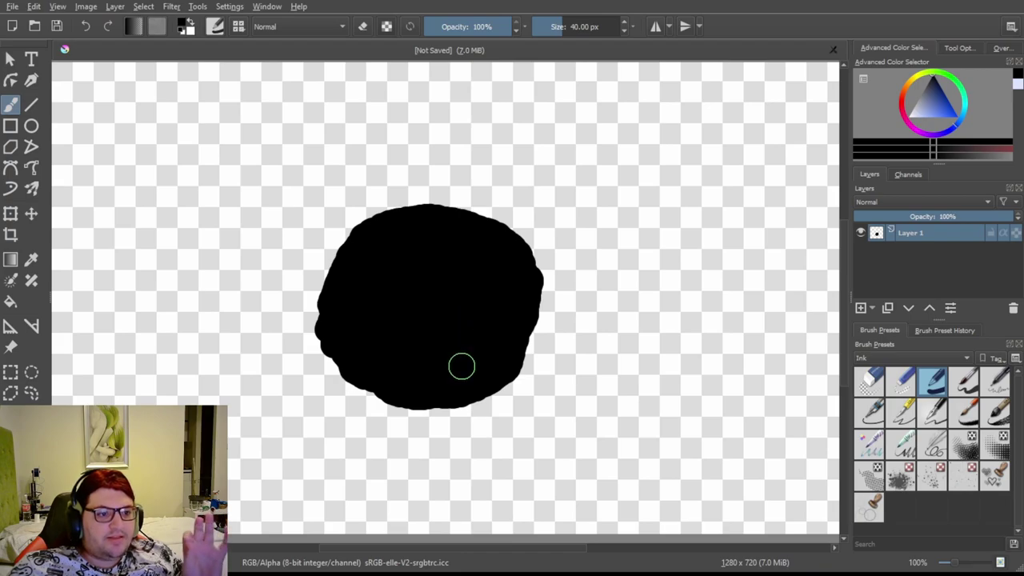
Paint a white five-armed asterisk inside the blob, then widen the blob's left side in black.
key("x")
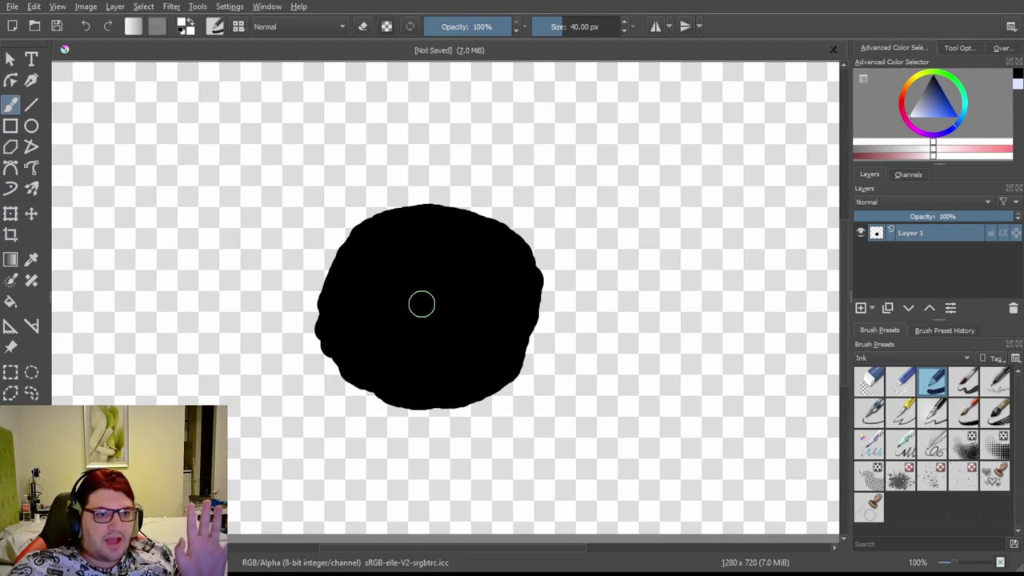
left_click(429, 303)
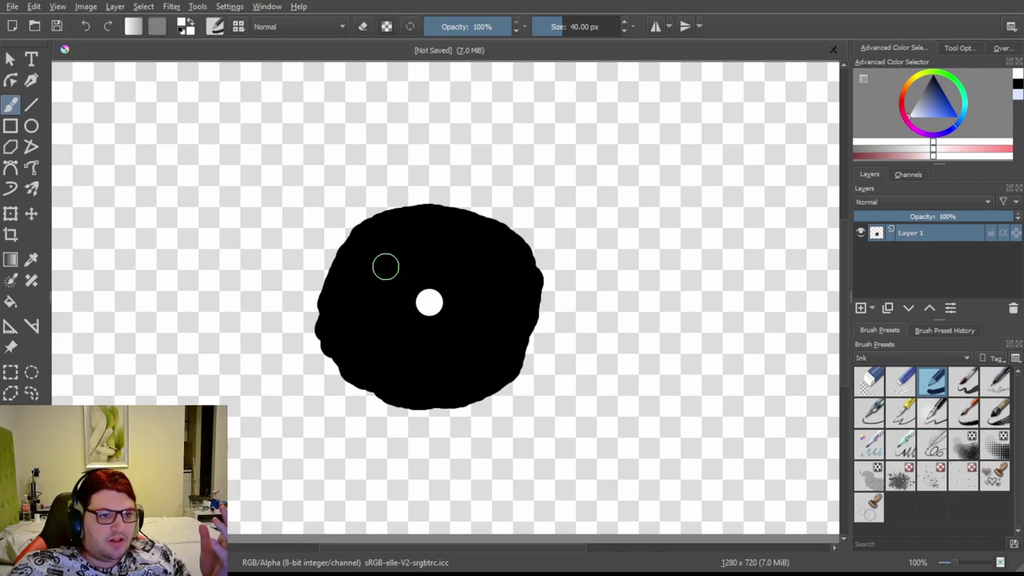
mouse_move(418, 306)
left_mouse_down()
mouse_move(381, 301)
mouse_move(427, 301)
mouse_move(432, 232)
left_mouse_up()
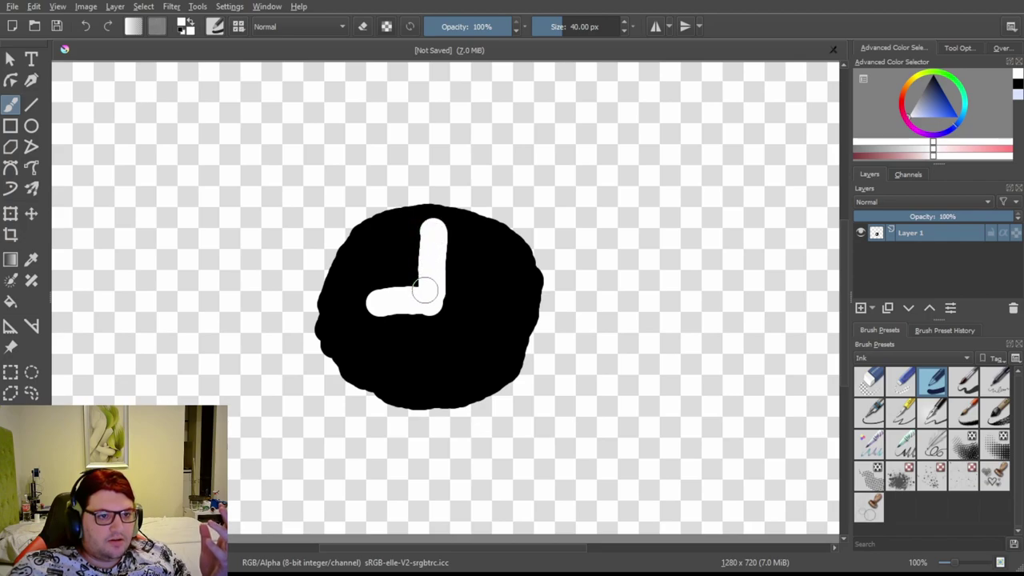
mouse_move(425, 290)
left_mouse_down()
mouse_move(397, 270)
mouse_move(383, 287)
mouse_move(474, 261)
mouse_move(489, 301)
left_mouse_up()
left_click_drag(432, 302, 387, 359)
left_click_drag(439, 306, 476, 365)
left_click_drag(400, 346, 384, 367)
key("x")
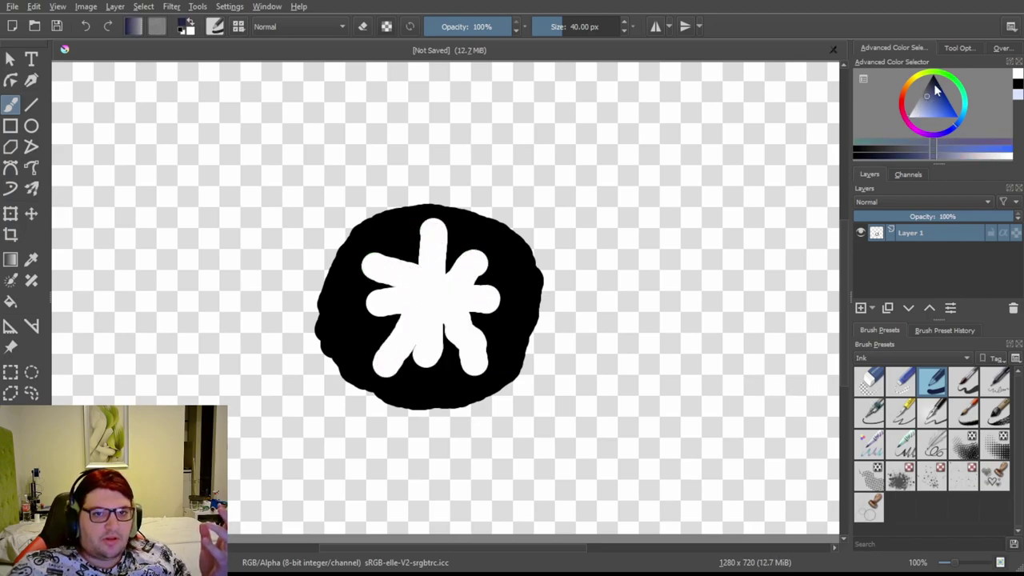
mouse_move(443, 194)
left_mouse_down()
mouse_move(380, 205)
mouse_move(337, 381)
mouse_move(364, 409)
mouse_move(400, 410)
mouse_move(343, 390)
mouse_move(287, 327)
mouse_move(544, 277)
mouse_move(513, 226)
mouse_move(437, 198)
mouse_move(300, 255)
mouse_move(289, 367)
mouse_move(354, 419)
mouse_move(459, 438)
mouse_move(557, 335)
mouse_move(566, 299)
mouse_move(548, 240)
mouse_move(507, 203)
mouse_move(465, 192)
mouse_move(355, 419)
mouse_move(495, 445)
left_mouse_up()
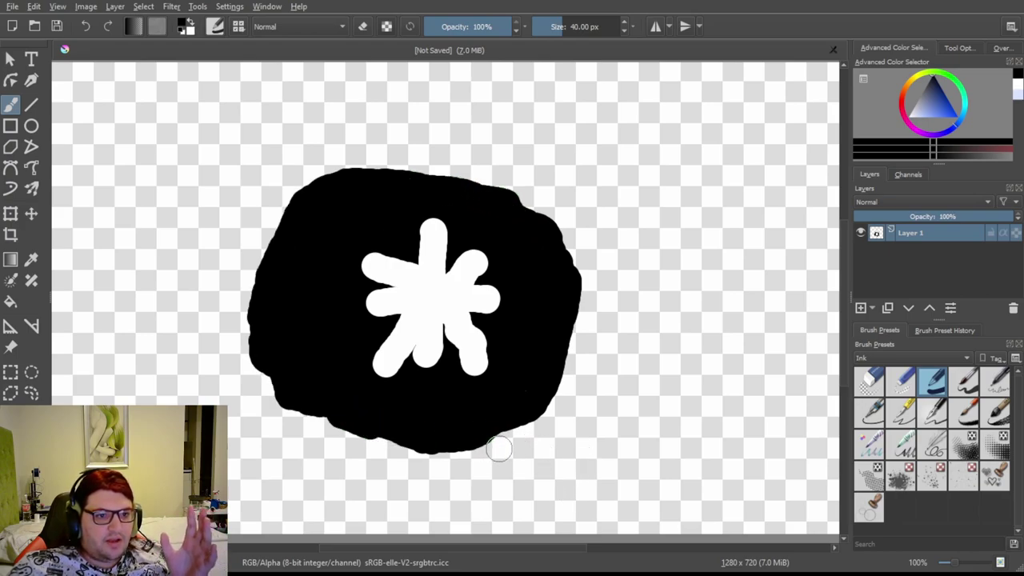
Thicken the black blob along its right, top and left edges.
mouse_move(490, 436)
left_mouse_down()
mouse_move(533, 418)
mouse_move(539, 213)
mouse_move(517, 183)
mouse_move(485, 184)
mouse_move(424, 157)
mouse_move(453, 160)
mouse_move(330, 165)
left_mouse_up()
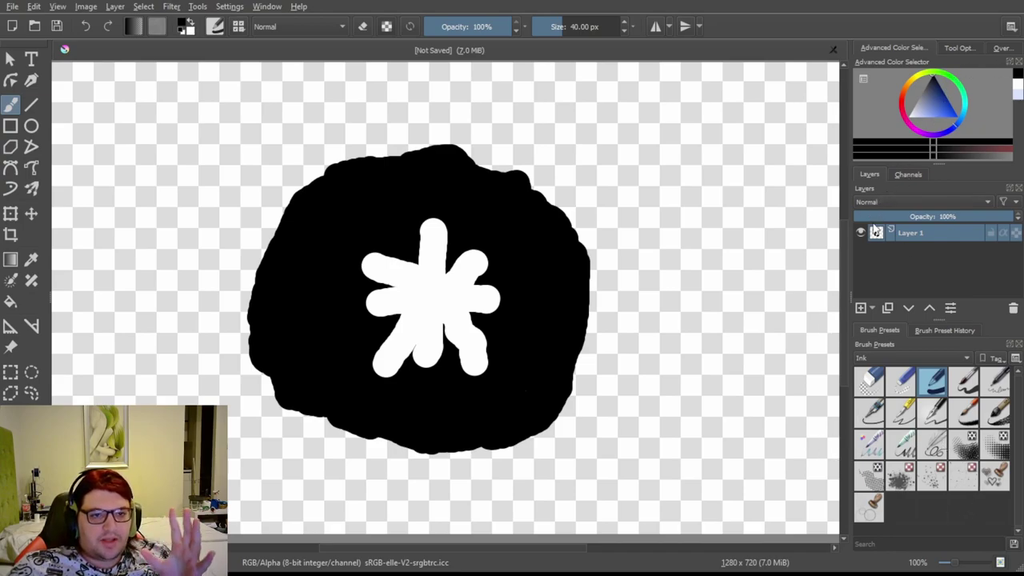
mouse_move(416, 165)
left_mouse_down()
mouse_move(454, 154)
mouse_move(519, 181)
mouse_move(461, 144)
mouse_move(321, 170)
mouse_move(259, 274)
left_mouse_up()
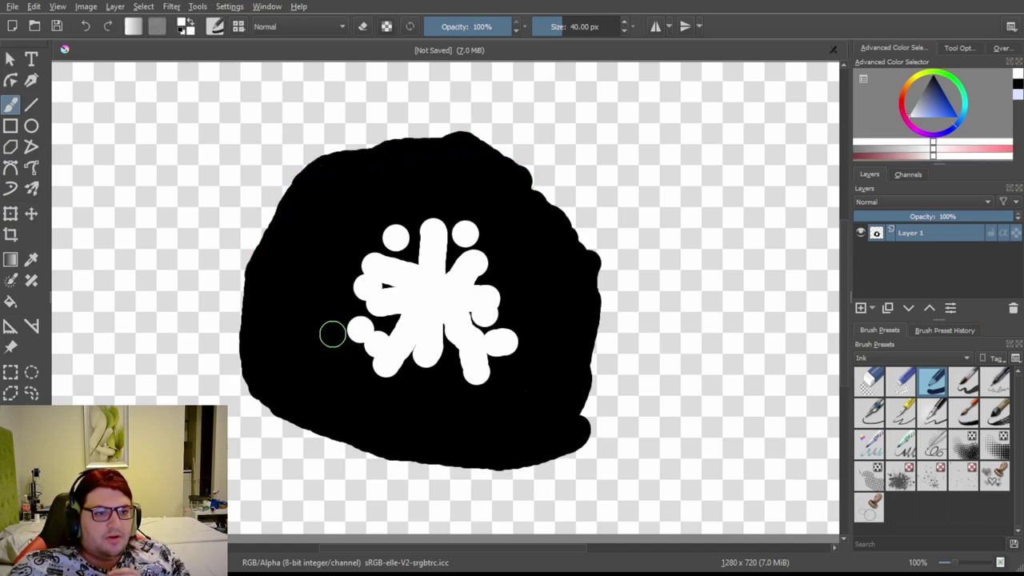
left_click(322, 319)
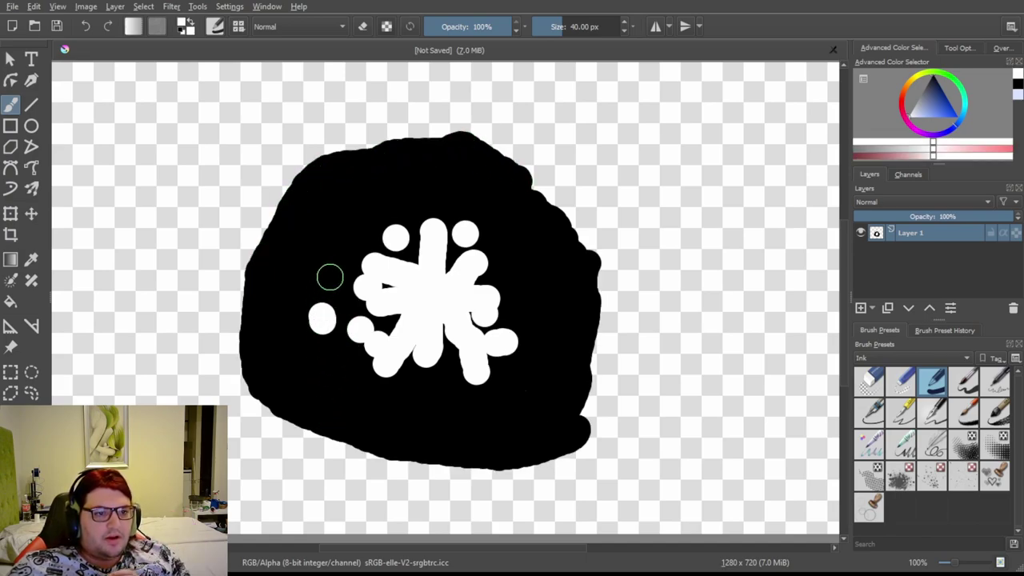
Dab a ring of white dots around the asterisk across the blob's top, right, bottom and left.
left_click(329, 275)
left_click_drag(376, 224, 350, 221)
left_click(298, 235)
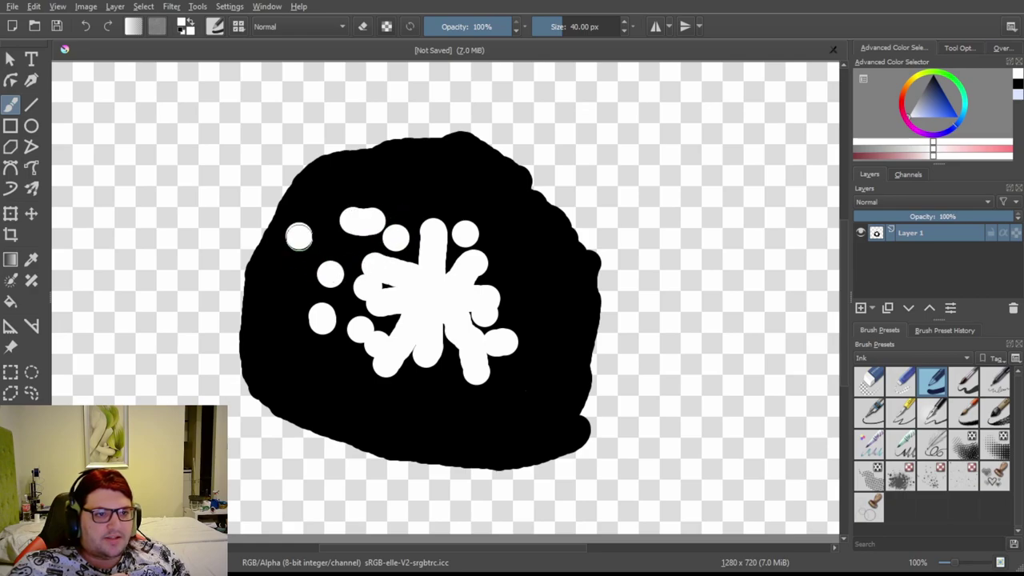
left_click(439, 182)
left_click(523, 220)
left_click(537, 273)
left_click(543, 318)
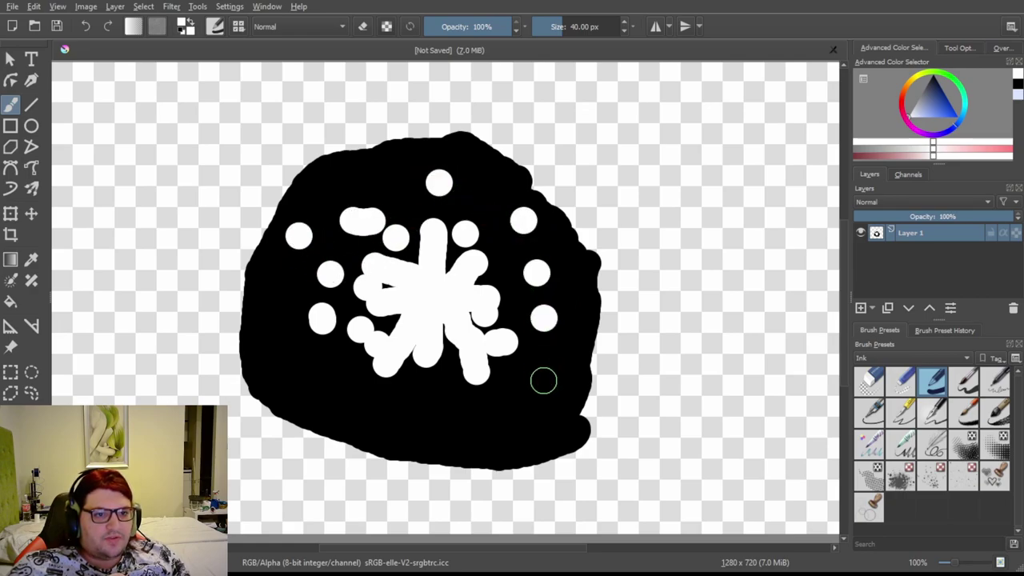
left_click(546, 381)
left_click(514, 400)
left_click(470, 418)
left_click(409, 398)
left_click(355, 389)
left_click(324, 393)
left_click(322, 360)
left_click(286, 364)
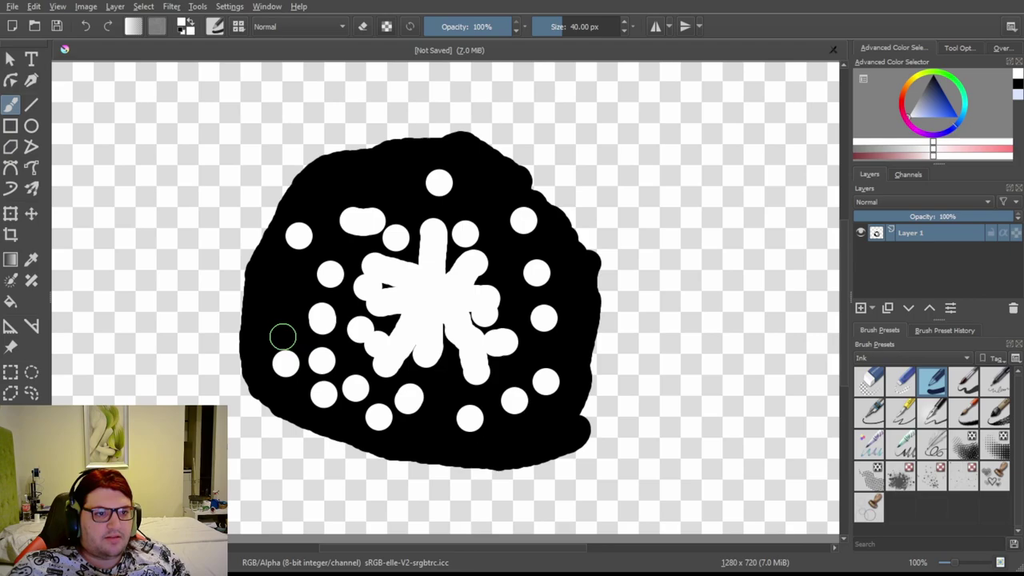
left_click(283, 336)
left_click(277, 290)
Add more white dots near the blob's top, right edge and lower-right area.
left_click_drag(331, 194, 369, 193)
left_click(393, 176)
left_click(488, 177)
left_click(562, 266)
left_click(585, 313)
left_click(512, 299)
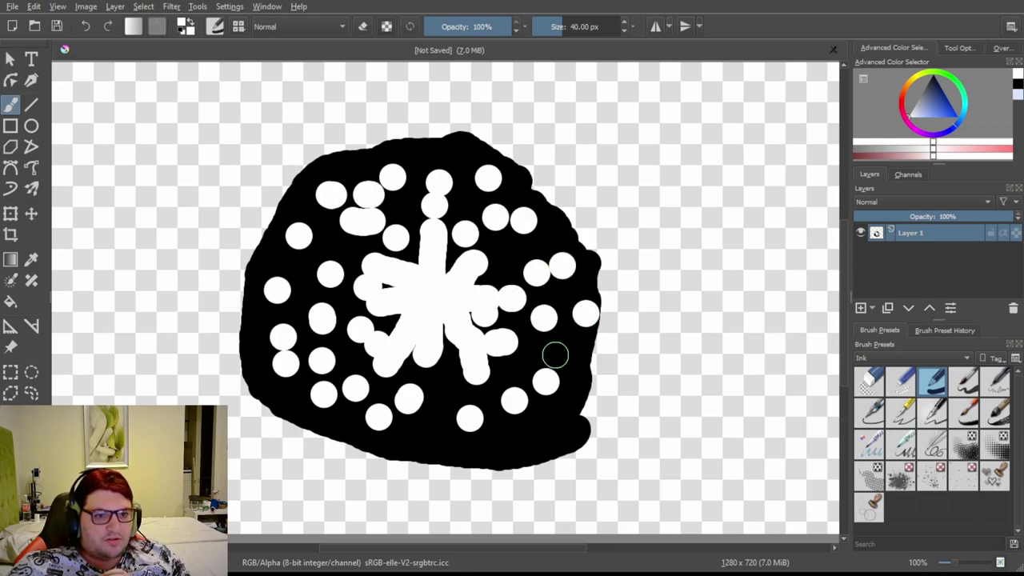
left_click(558, 353)
left_click(520, 375)
left_click(440, 392)
left_click(526, 439)
left_click(561, 423)
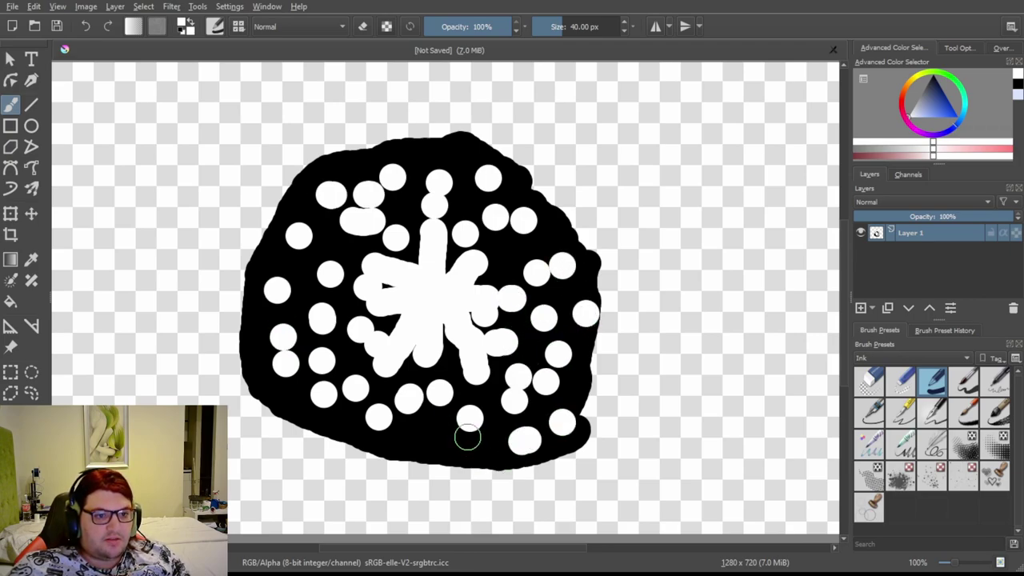
left_click(424, 436)
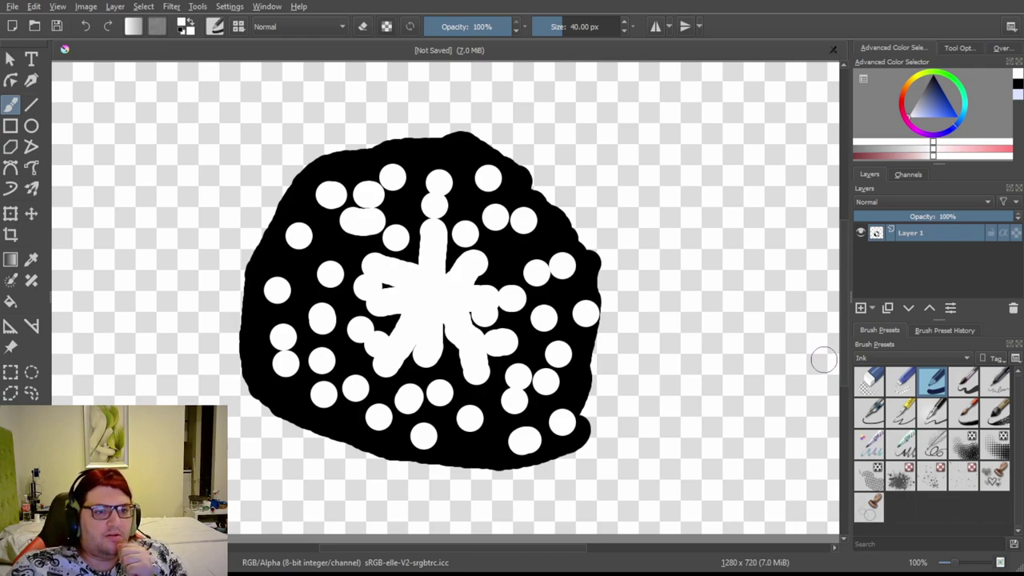
With the Eraser preset, erase bites and notches all around the blob's edges.
left_click(871, 382)
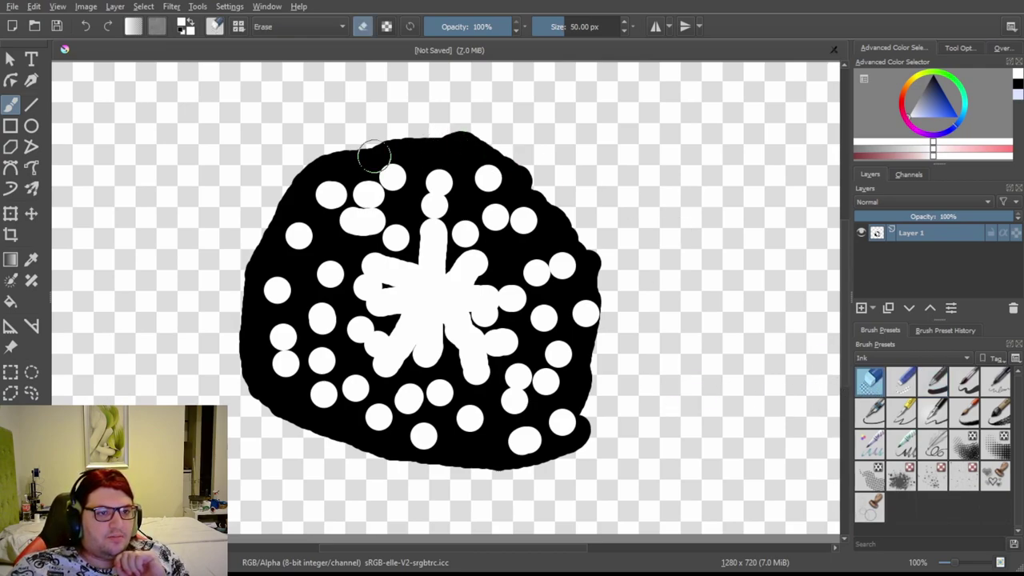
left_click_drag(308, 190, 292, 205)
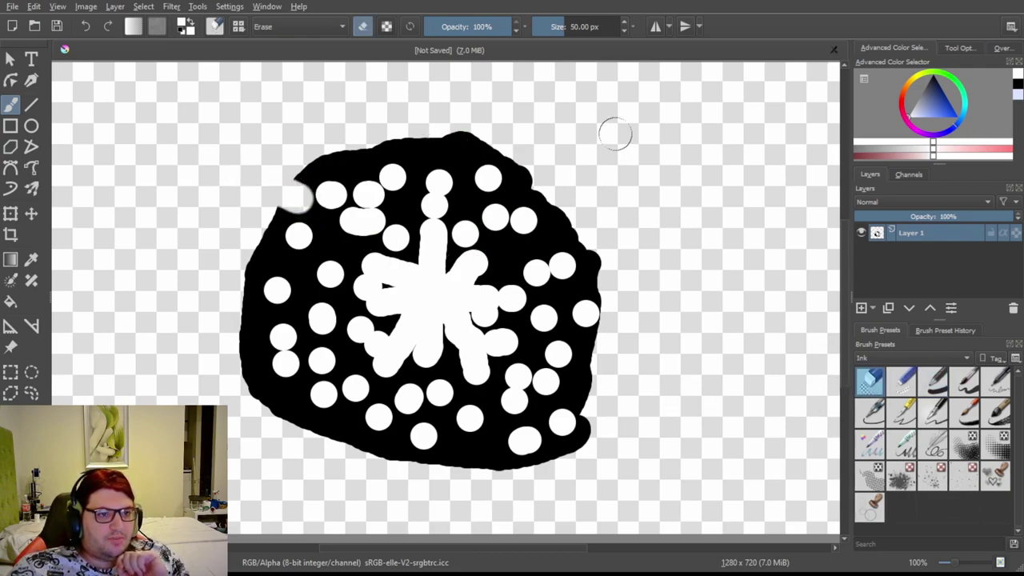
left_click_drag(544, 206, 510, 201)
left_click_drag(244, 352, 280, 333)
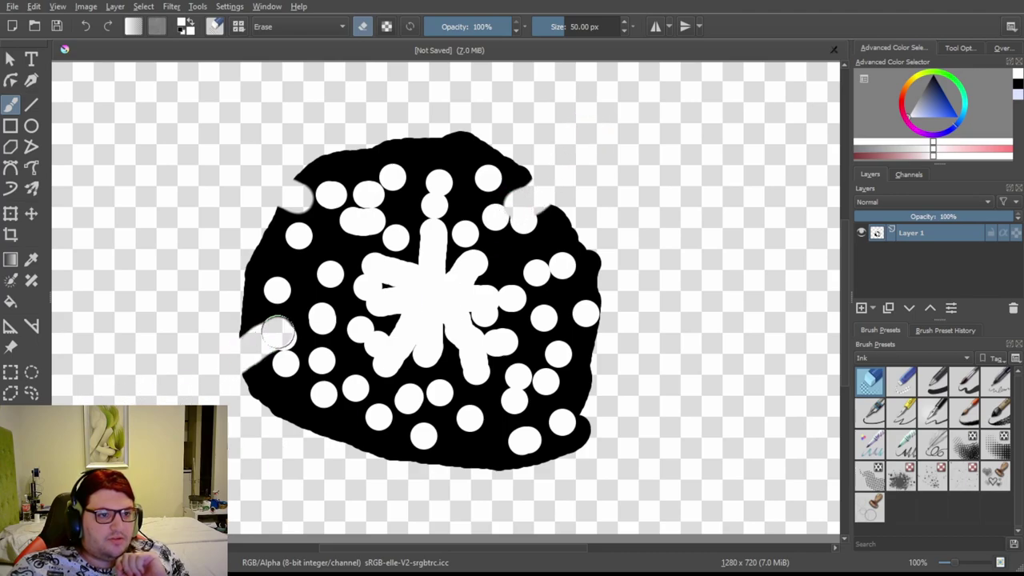
left_click_drag(403, 472, 412, 424)
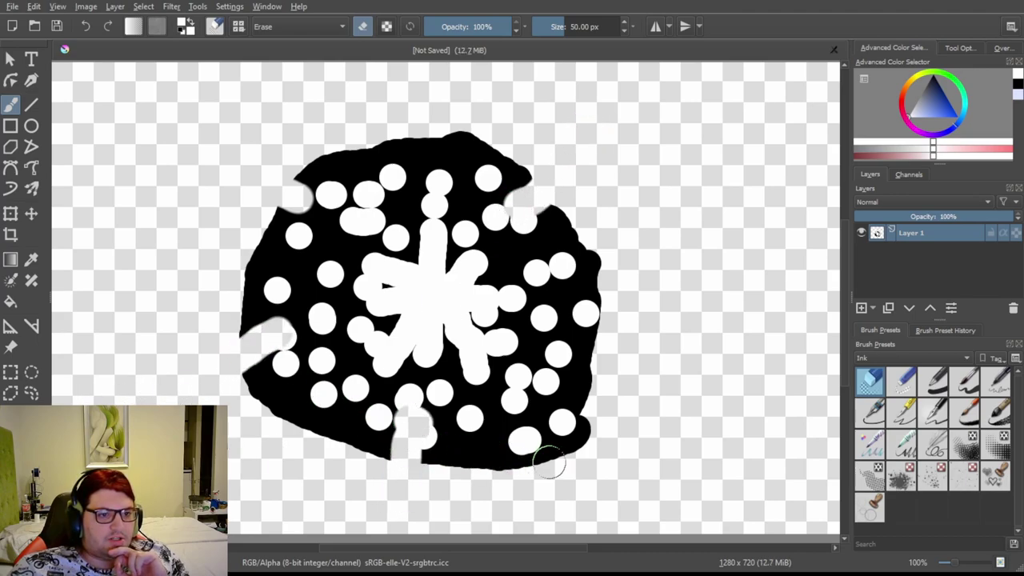
left_click_drag(591, 421, 524, 412)
left_click_drag(376, 144, 392, 186)
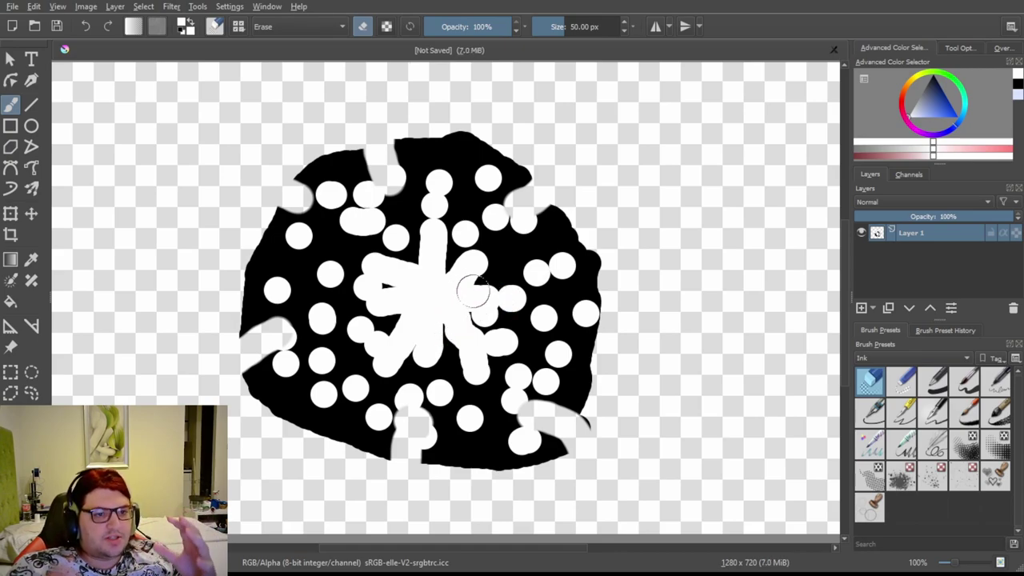
left_click(262, 282)
left_click_drag(284, 441, 330, 392)
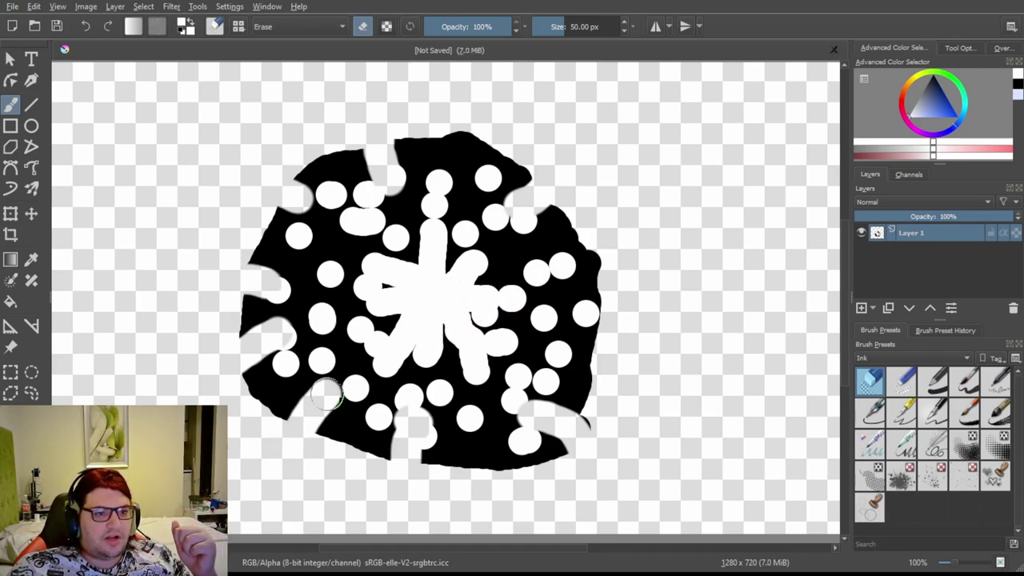
left_click_drag(489, 435, 511, 394)
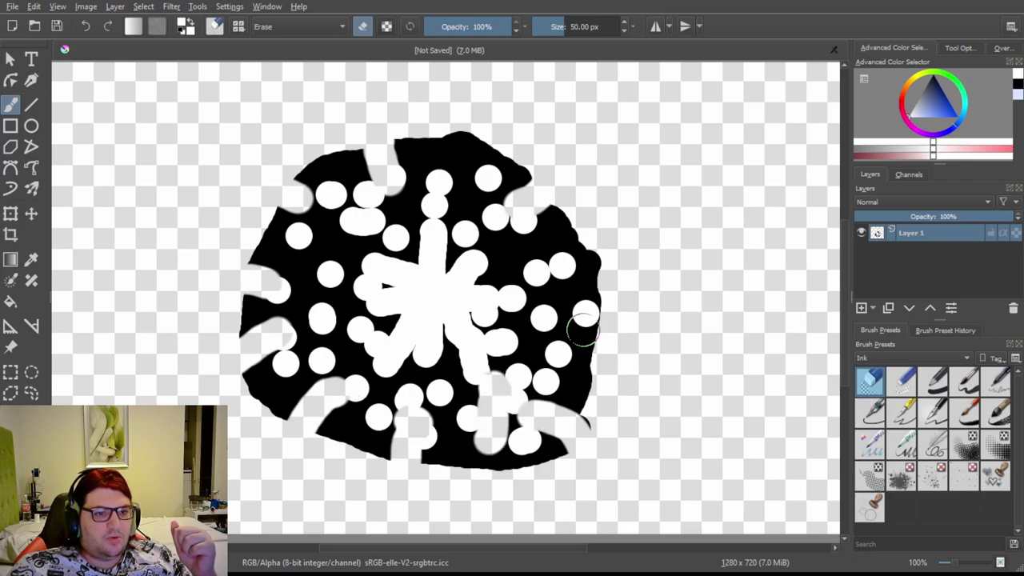
left_click_drag(564, 332, 506, 336)
Erase streaks through the blob's interior, then sweep away nearly all of what remains.
left_click_drag(357, 304, 421, 303)
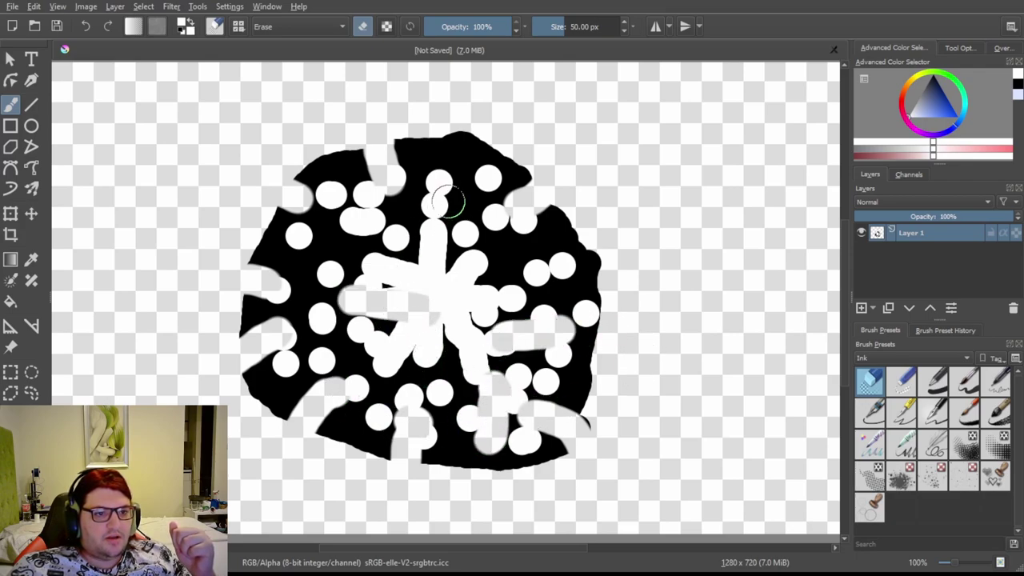
left_click_drag(445, 196, 450, 254)
left_click_drag(314, 235, 356, 242)
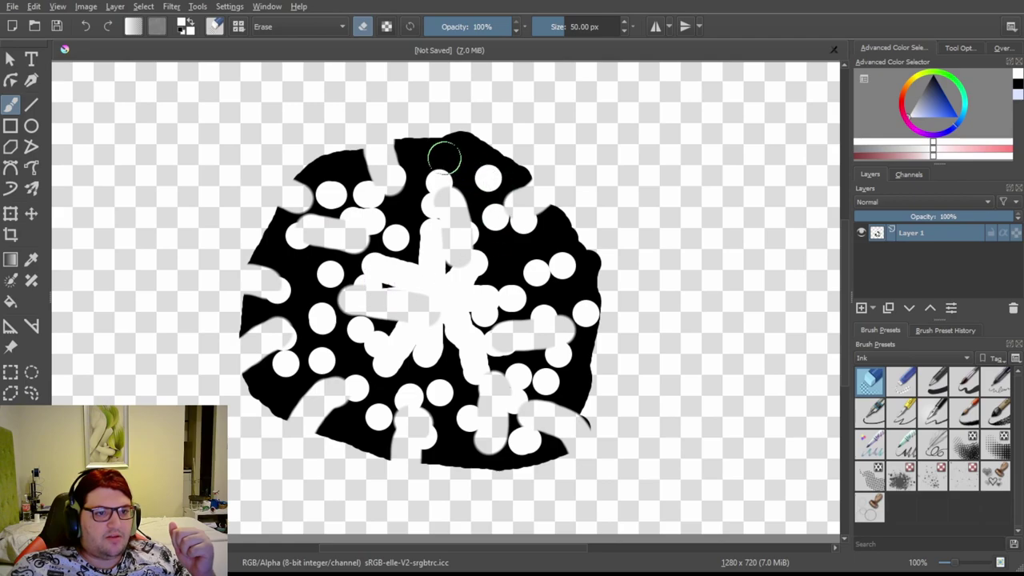
left_click_drag(442, 156, 444, 192)
left_click(576, 272)
left_click(516, 448)
mouse_move(366, 422)
left_mouse_down()
mouse_move(353, 411)
mouse_move(368, 436)
left_mouse_up()
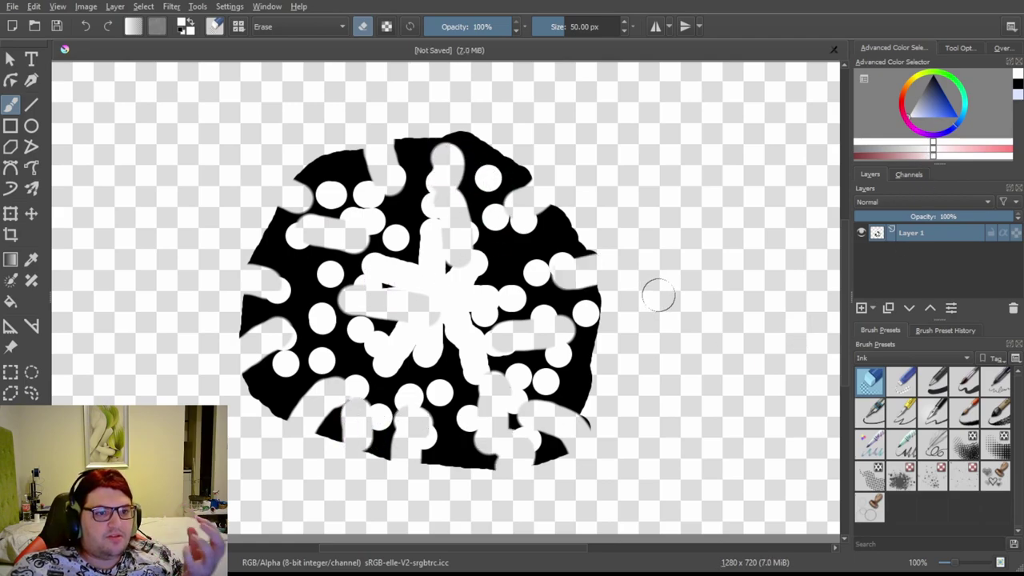
mouse_move(360, 171)
left_mouse_down()
mouse_move(312, 205)
mouse_move(546, 473)
mouse_move(347, 200)
mouse_move(573, 315)
mouse_move(262, 416)
mouse_move(469, 450)
mouse_move(383, 175)
mouse_move(636, 352)
mouse_move(320, 361)
mouse_move(716, 224)
left_mouse_up()
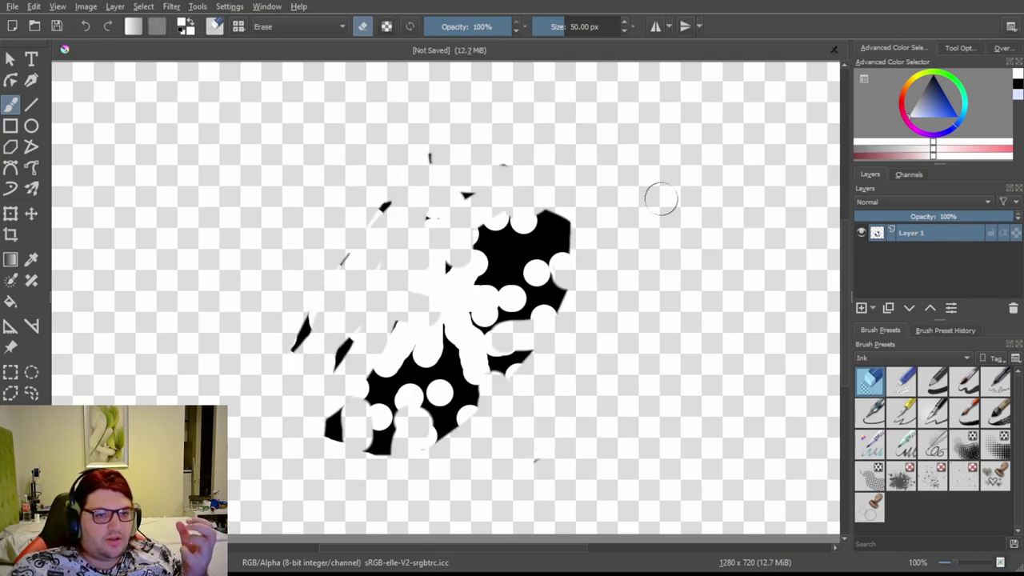
left_click_drag(661, 199, 420, 119)
mouse_move(384, 432)
left_mouse_down()
mouse_move(600, 267)
mouse_move(392, 414)
mouse_move(320, 332)
mouse_move(443, 362)
mouse_move(542, 201)
mouse_move(506, 487)
left_mouse_up()
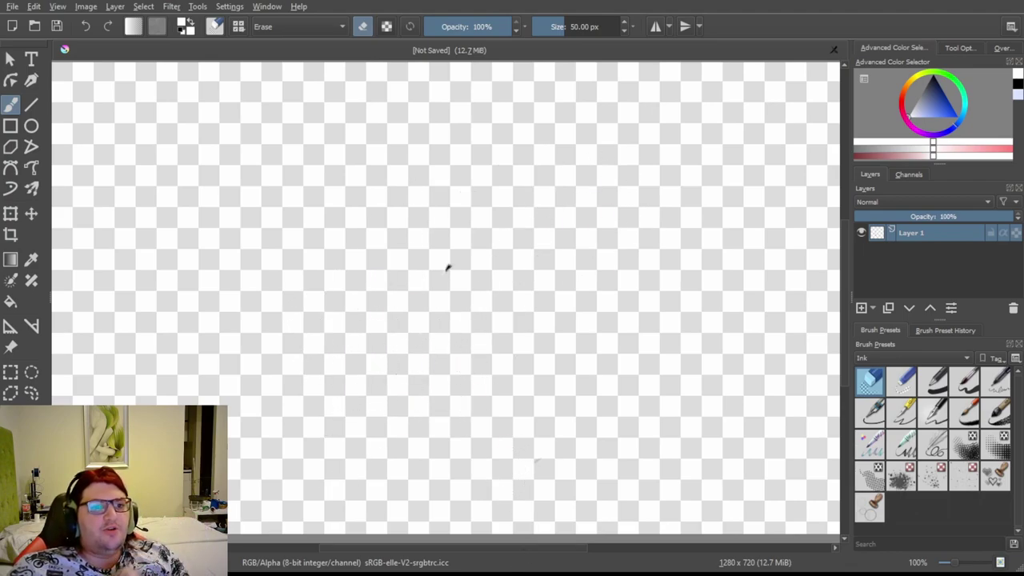
Return to the Ink pen in black and paint a small blob near the canvas centre.
key("slash")
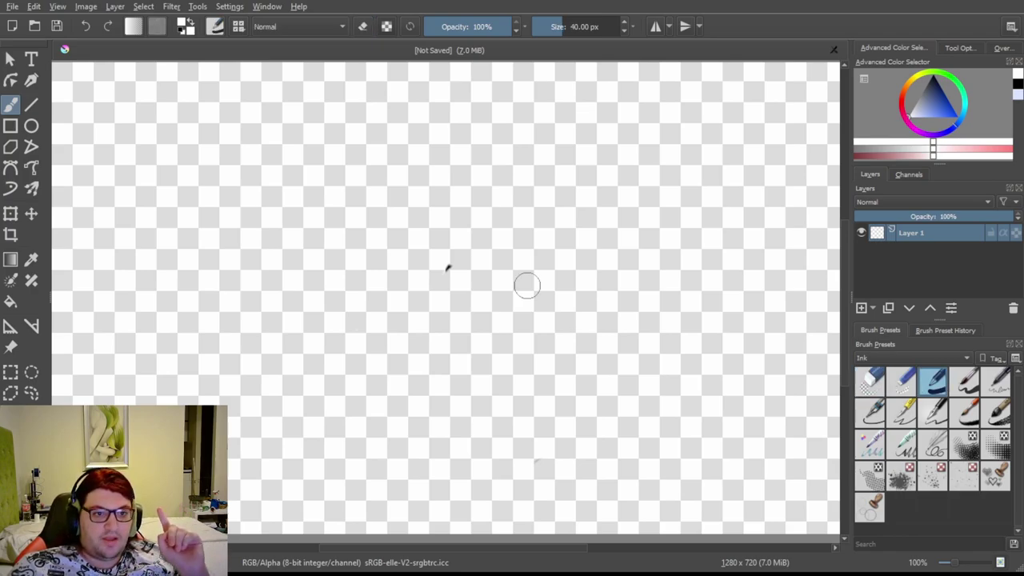
left_click(922, 106)
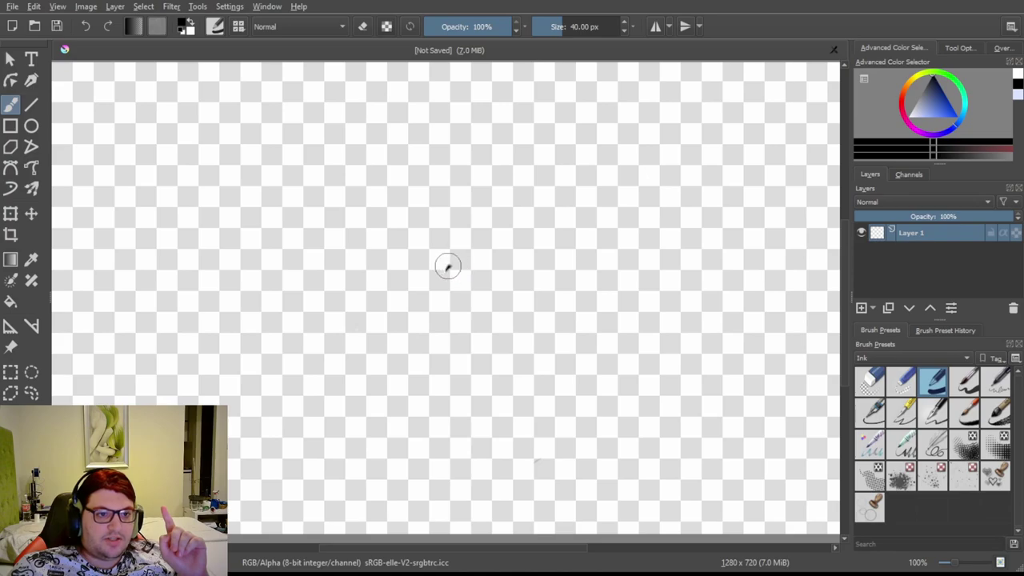
left_click(448, 265)
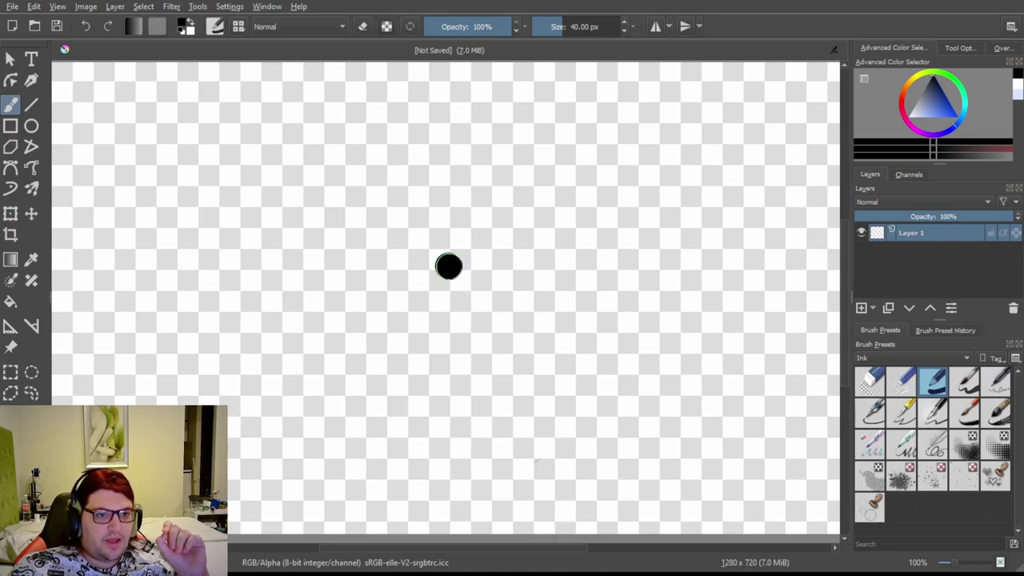
mouse_move(449, 265)
left_mouse_down()
mouse_move(448, 255)
mouse_move(423, 261)
mouse_move(458, 266)
mouse_move(413, 258)
mouse_move(483, 283)
left_mouse_up()
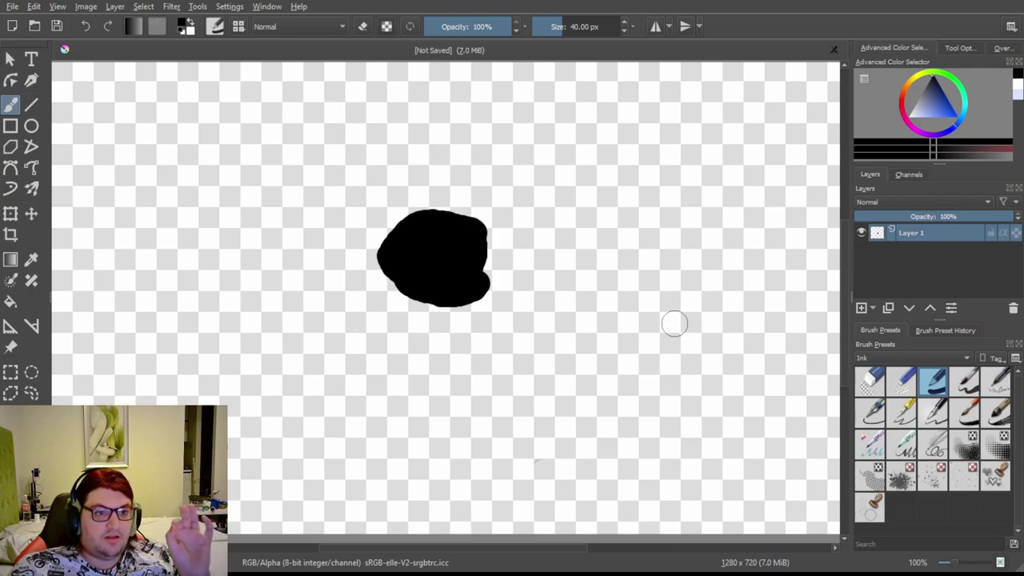
Dot six white circles inside the black blob.
left_click(936, 93)
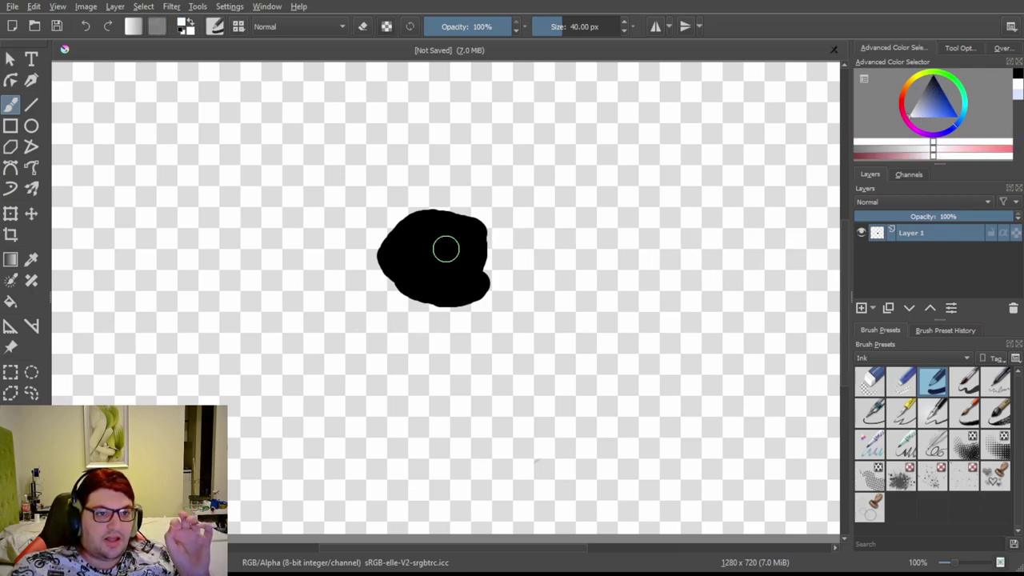
left_click(460, 238)
left_click(430, 234)
left_click(444, 257)
left_click(430, 260)
left_click(457, 286)
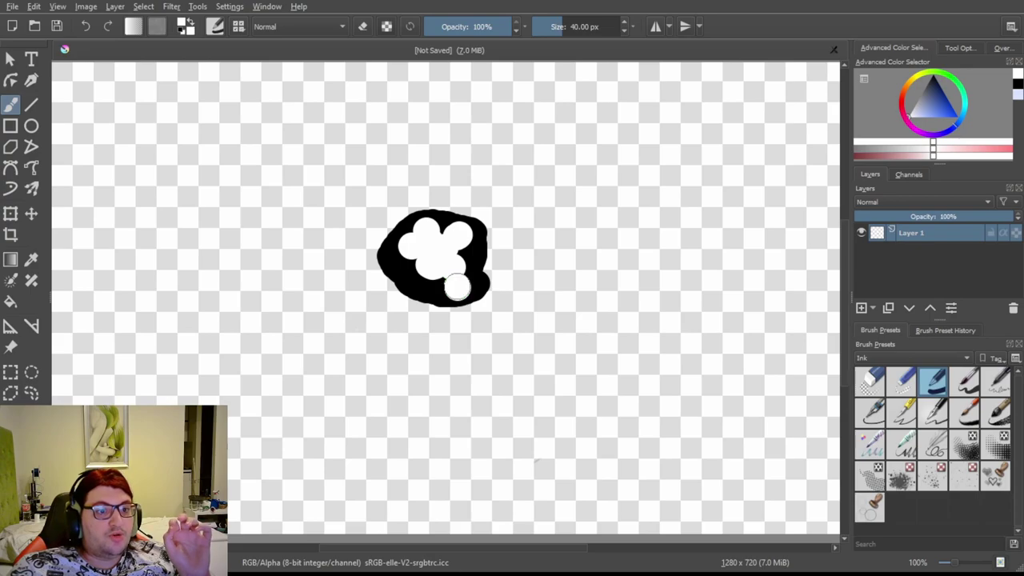
left_click(424, 273)
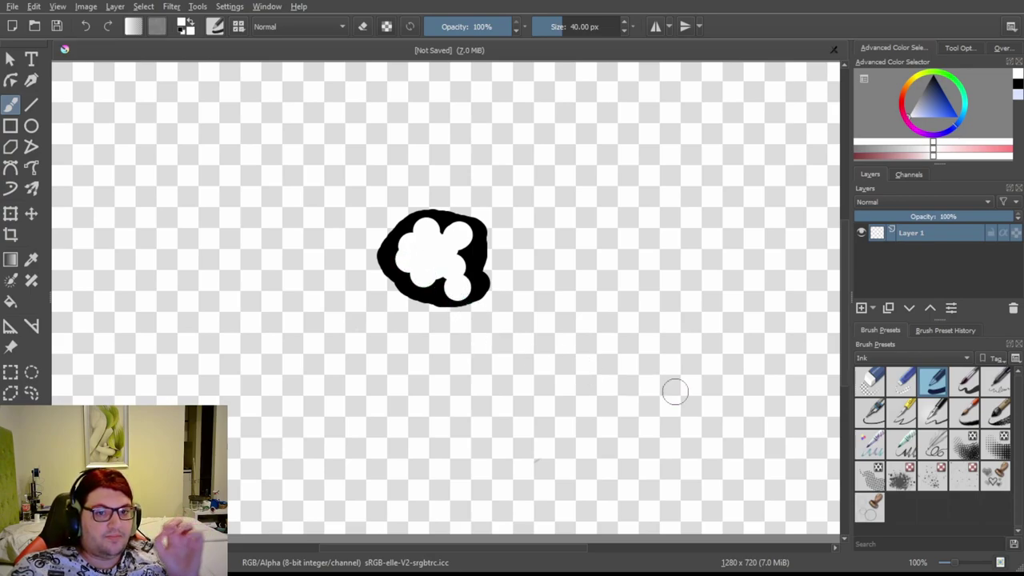
Extend the blob leftward in black, then add white dots along its top and a stroke across it.
key("d")
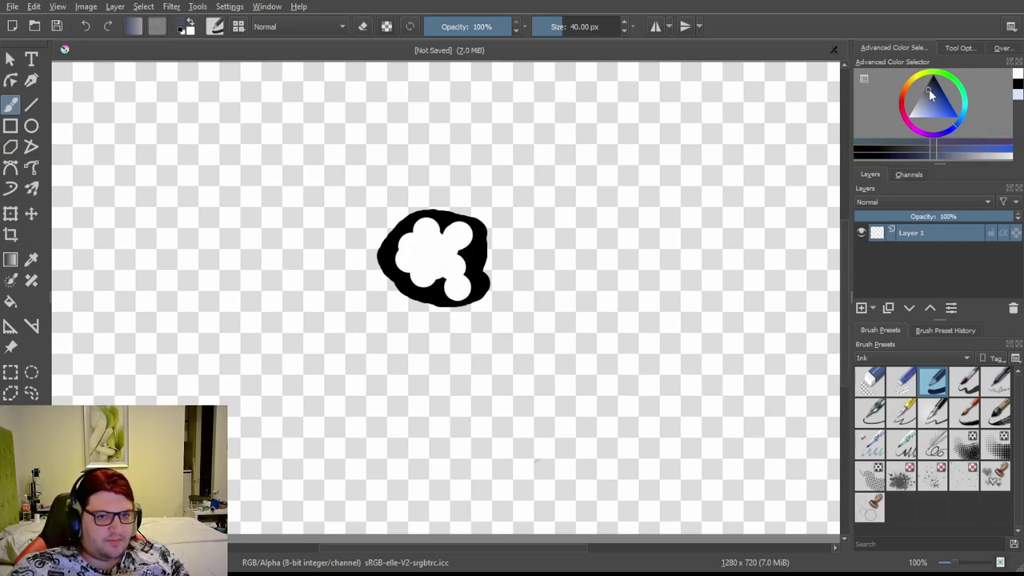
mouse_move(388, 203)
left_mouse_down()
mouse_move(350, 227)
mouse_move(391, 232)
mouse_move(359, 231)
mouse_move(355, 258)
mouse_move(381, 292)
mouse_move(420, 315)
mouse_move(491, 293)
mouse_move(482, 304)
mouse_move(508, 264)
mouse_move(514, 218)
mouse_move(520, 263)
mouse_move(491, 245)
mouse_move(492, 200)
mouse_move(464, 201)
mouse_move(519, 325)
left_mouse_up()
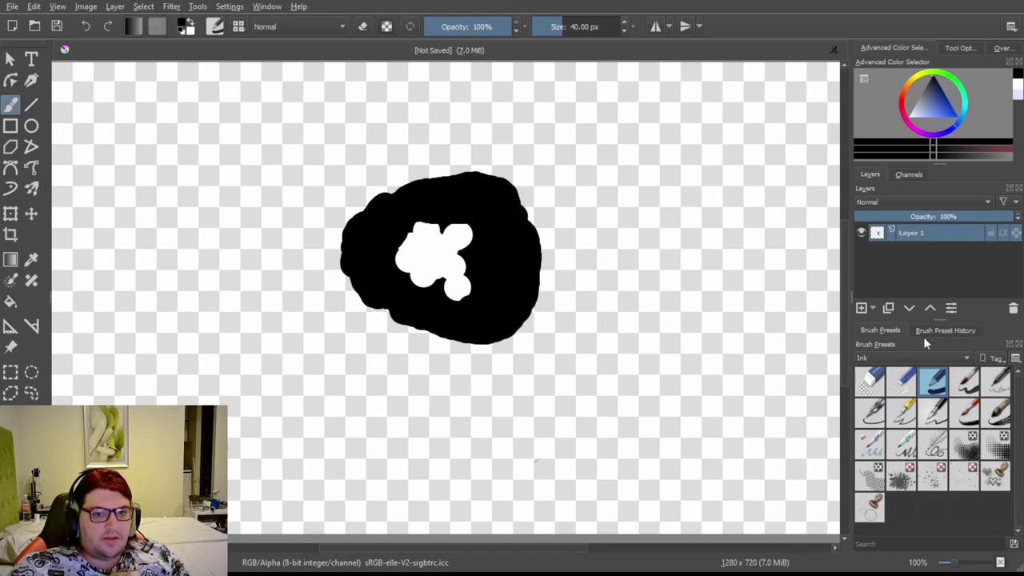
left_click(913, 118)
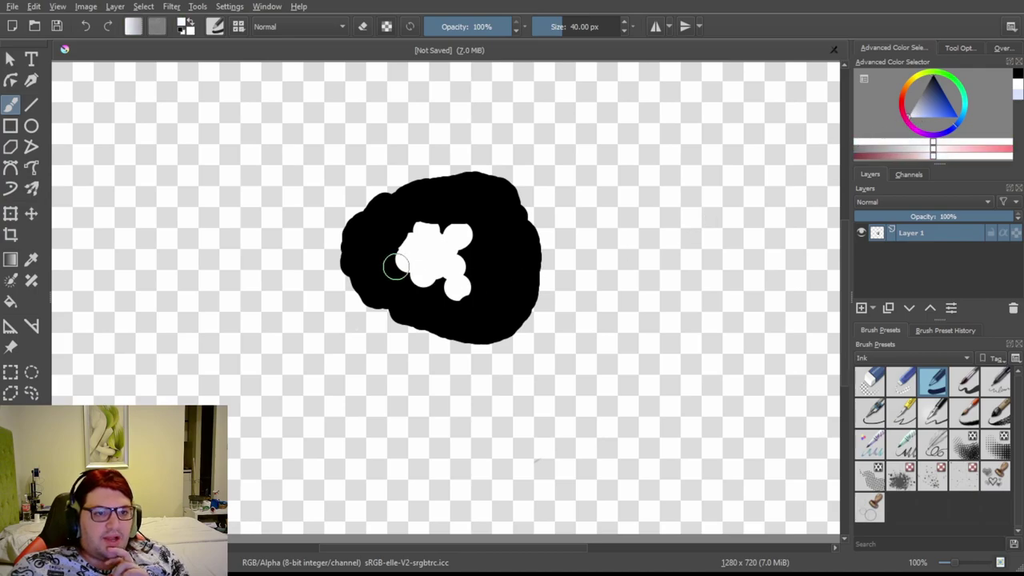
mouse_move(393, 267)
left_mouse_down()
mouse_move(404, 244)
mouse_move(380, 231)
mouse_move(398, 208)
left_mouse_up()
left_click(428, 206)
left_click(458, 209)
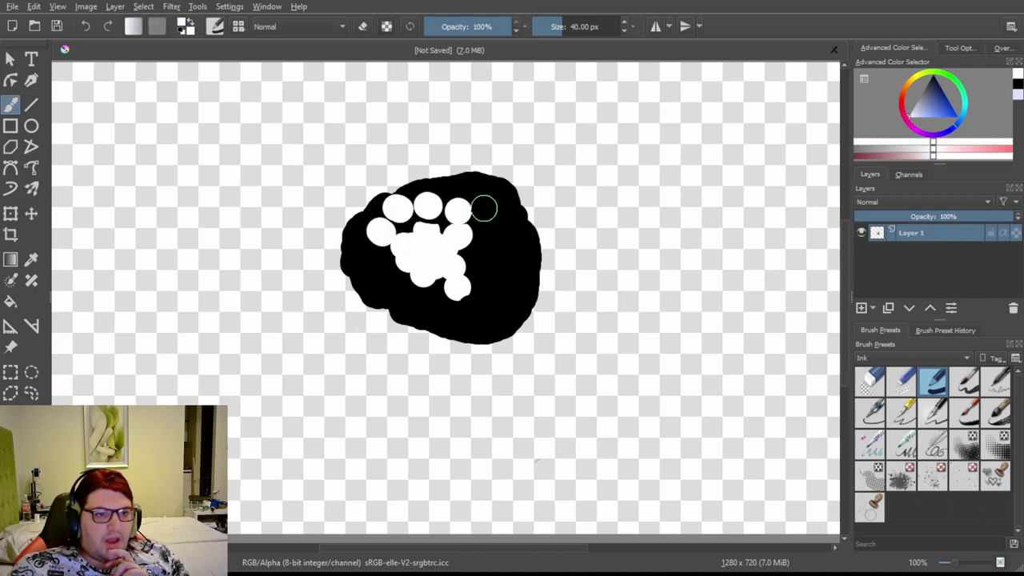
left_click(484, 210)
left_click(496, 214)
left_click(522, 251)
mouse_move(512, 253)
left_mouse_down()
mouse_move(491, 263)
mouse_move(374, 262)
left_mouse_up()
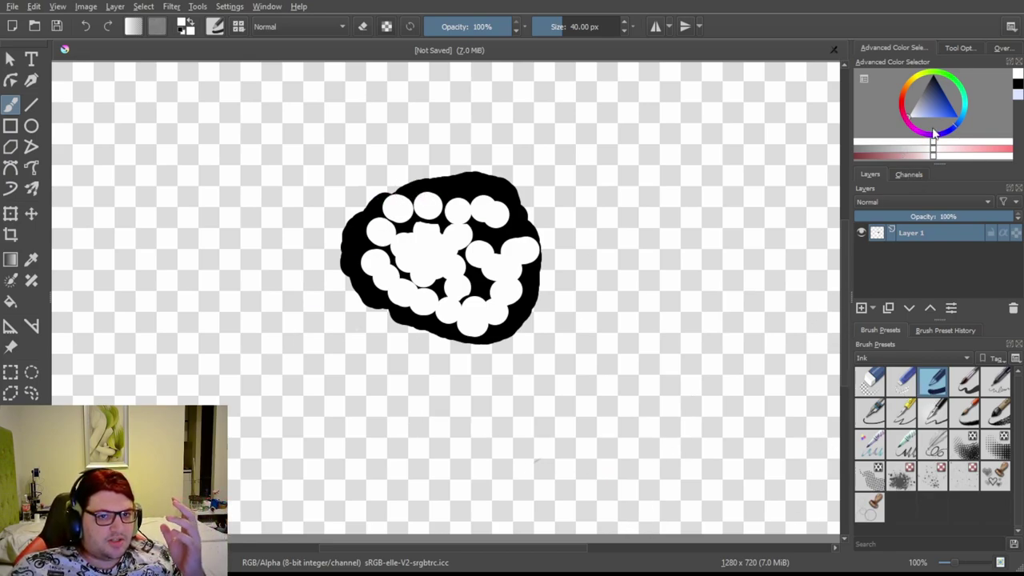
Fill out the blob in black, then paint white around its edges and over its upper-right and left patches.
key("d")
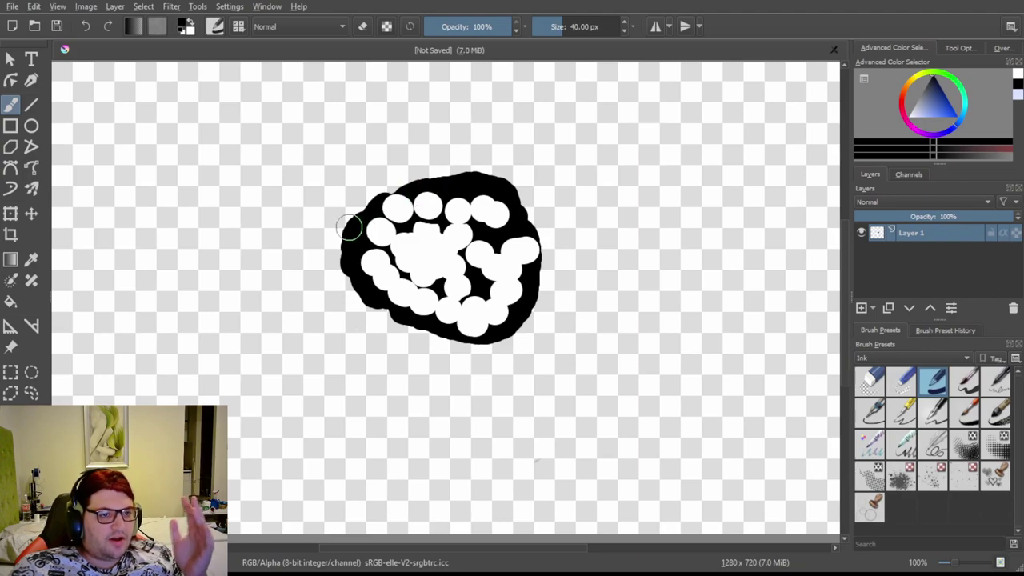
mouse_move(324, 273)
left_mouse_down()
mouse_move(347, 290)
mouse_move(402, 318)
mouse_move(513, 303)
mouse_move(531, 326)
mouse_move(555, 257)
mouse_move(540, 241)
mouse_move(348, 199)
left_mouse_up()
left_click(942, 112)
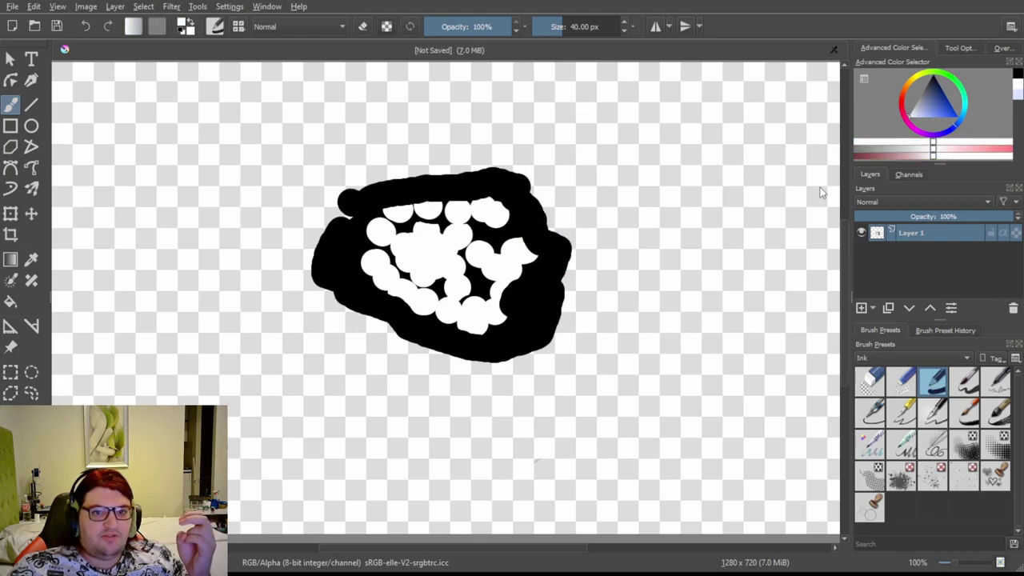
mouse_move(442, 264)
left_mouse_down()
mouse_move(463, 329)
mouse_move(352, 275)
mouse_move(340, 241)
mouse_move(356, 201)
mouse_move(401, 208)
mouse_move(413, 192)
mouse_move(497, 184)
mouse_move(540, 221)
mouse_move(509, 214)
mouse_move(516, 197)
mouse_move(562, 235)
mouse_move(398, 283)
mouse_move(334, 275)
mouse_move(336, 236)
mouse_move(319, 273)
mouse_move(473, 355)
mouse_move(527, 349)
left_mouse_up()
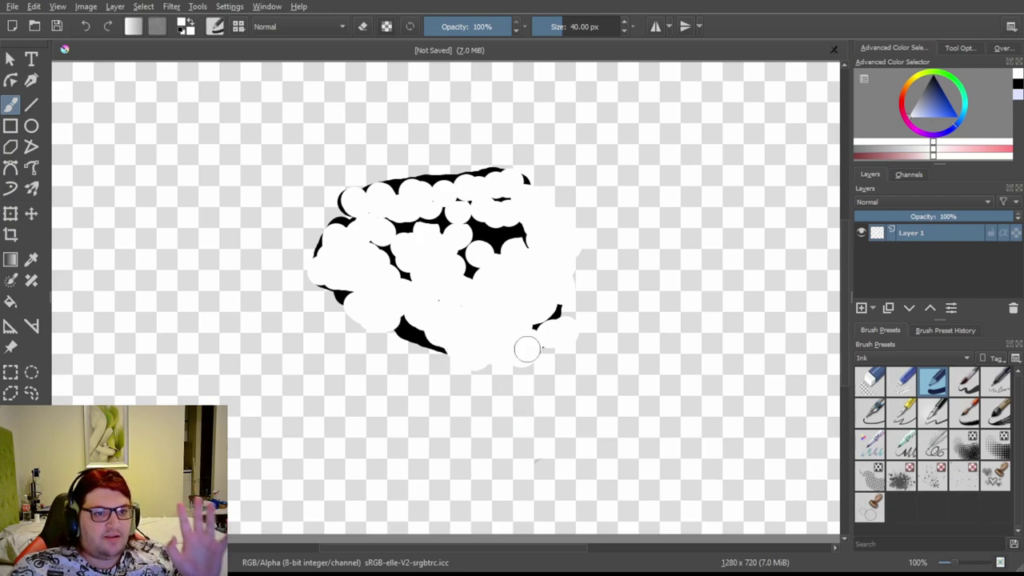
mouse_move(493, 263)
left_mouse_down()
mouse_move(521, 250)
mouse_move(493, 230)
mouse_move(464, 230)
mouse_move(469, 197)
mouse_move(503, 172)
mouse_move(522, 184)
mouse_move(471, 169)
mouse_move(362, 196)
mouse_move(359, 205)
mouse_move(476, 275)
left_mouse_up()
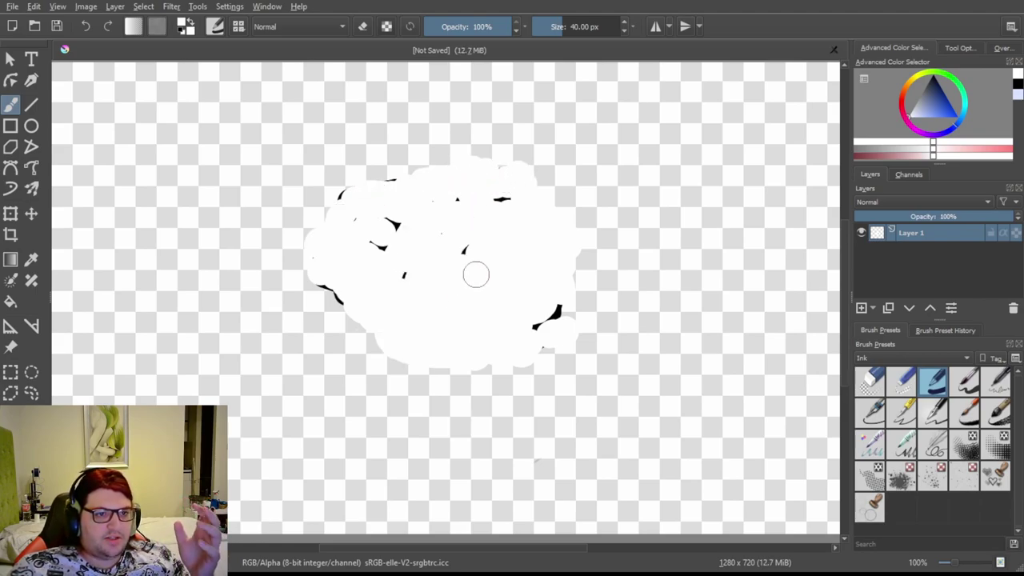
mouse_move(415, 281)
left_mouse_down()
mouse_move(381, 241)
mouse_move(408, 232)
mouse_move(345, 298)
mouse_move(336, 274)
mouse_move(362, 189)
mouse_move(329, 264)
mouse_move(314, 270)
mouse_move(436, 242)
left_mouse_up()
Cover the last black marks and top edge in white, then erase a vertical band through the blob.
mouse_move(508, 207)
left_mouse_down()
mouse_move(534, 318)
mouse_move(517, 221)
left_mouse_up()
mouse_move(432, 177)
left_mouse_down()
mouse_move(346, 188)
mouse_move(365, 210)
mouse_move(393, 179)
left_mouse_up()
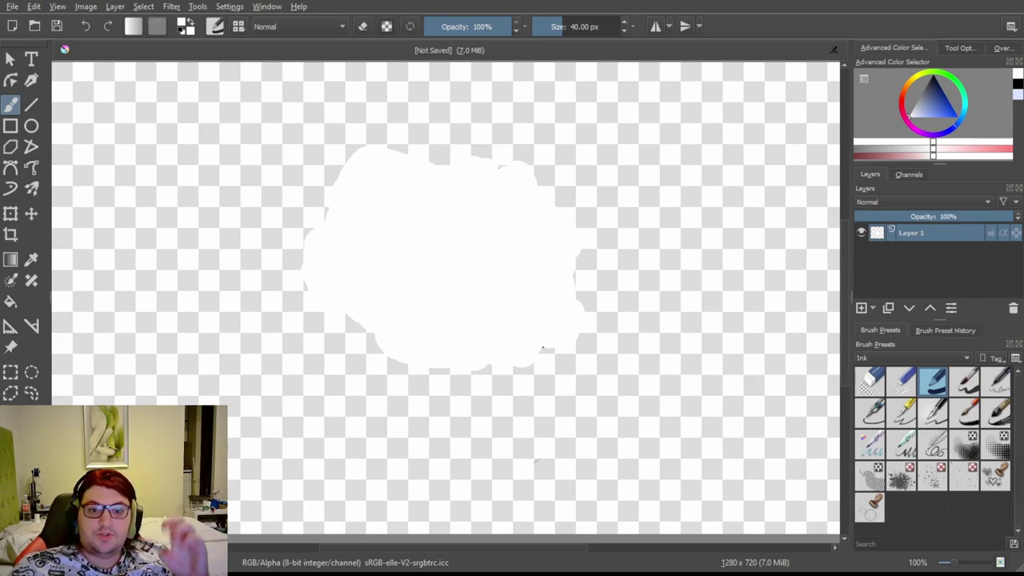
mouse_move(414, 200)
left_mouse_down()
mouse_move(455, 155)
mouse_move(433, 159)
left_mouse_up()
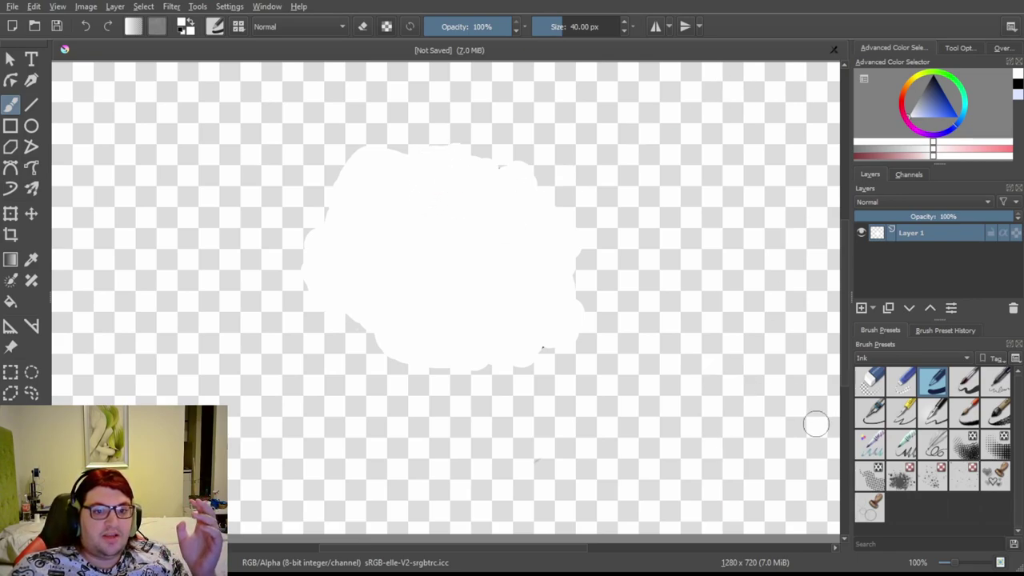
left_click(872, 382)
mouse_move(448, 356)
left_mouse_down()
mouse_move(445, 300)
mouse_move(428, 275)
mouse_move(362, 258)
mouse_move(405, 267)
mouse_move(455, 202)
mouse_move(451, 160)
left_mouse_up()
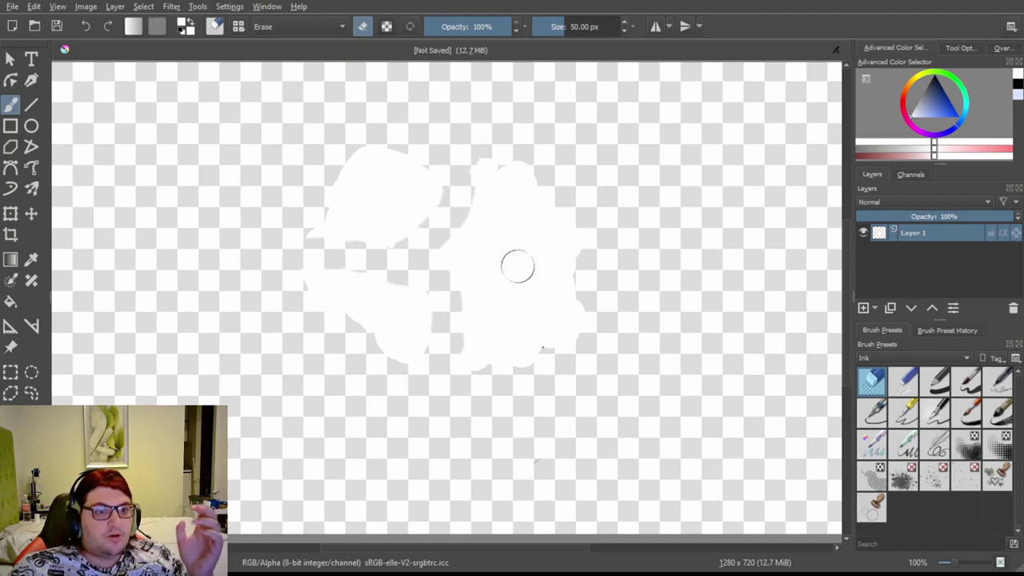
Erase the rest of the white shape, reset the colour to black and reselect the Ink pen.
left_click_drag(454, 232, 578, 233)
mouse_move(512, 272)
left_mouse_down()
mouse_move(473, 287)
mouse_move(463, 305)
mouse_move(567, 285)
mouse_move(586, 299)
mouse_move(494, 268)
mouse_move(515, 234)
mouse_move(543, 364)
mouse_move(571, 390)
mouse_move(472, 379)
mouse_move(508, 316)
mouse_move(547, 342)
mouse_move(553, 323)
mouse_move(517, 341)
mouse_move(571, 301)
mouse_move(459, 328)
mouse_move(348, 389)
mouse_move(433, 296)
mouse_move(305, 307)
mouse_move(501, 281)
mouse_move(493, 339)
mouse_move(288, 324)
mouse_move(495, 250)
mouse_move(349, 283)
mouse_move(623, 231)
mouse_move(370, 342)
mouse_move(432, 228)
mouse_move(616, 193)
mouse_move(376, 238)
mouse_move(303, 200)
mouse_move(502, 154)
mouse_move(483, 141)
mouse_move(489, 131)
mouse_move(242, 295)
mouse_move(408, 197)
left_mouse_up()
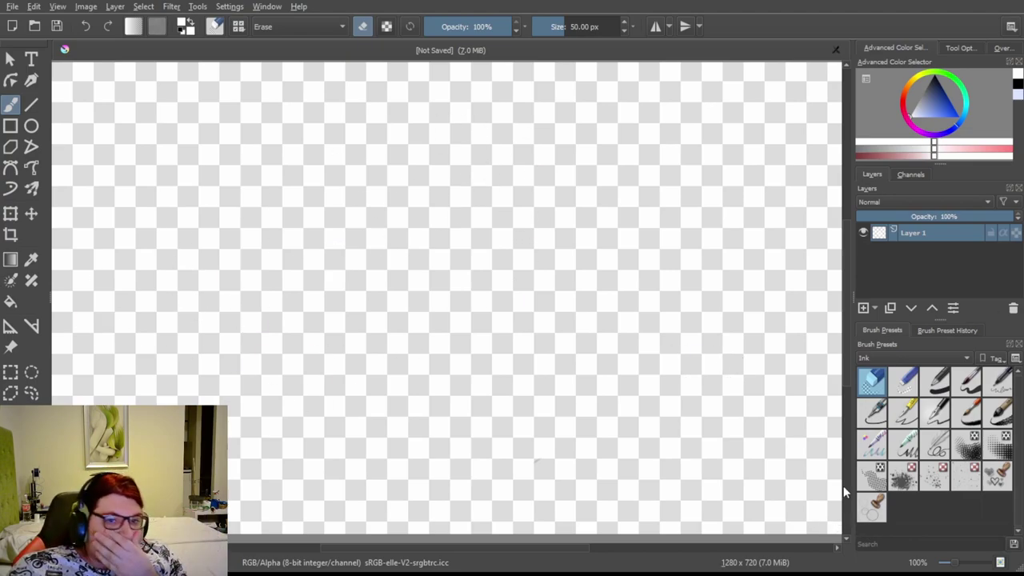
key("d")
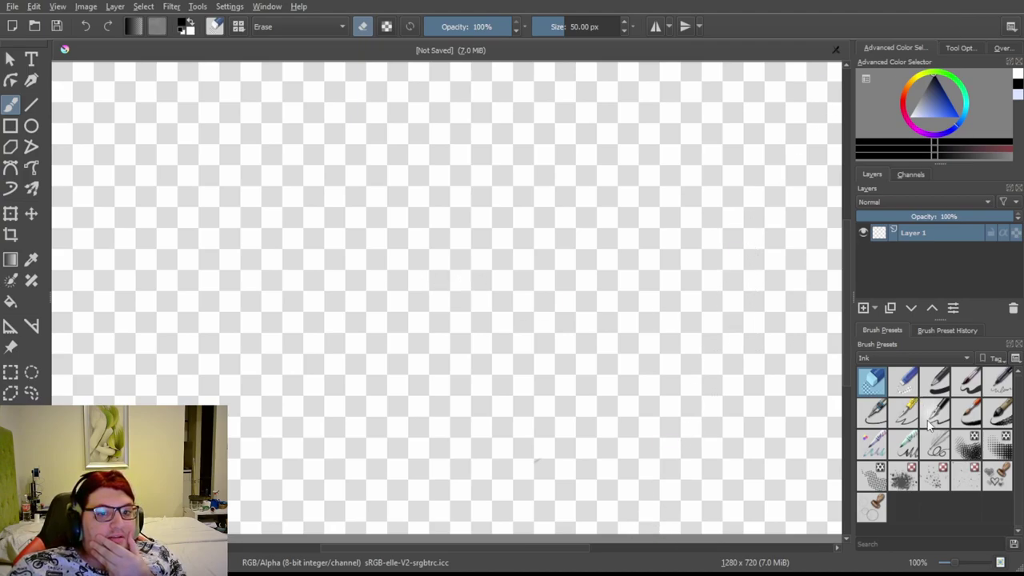
left_click(936, 382)
left_click(461, 294)
Paint a large black blob, then a white paw pad with four toe dots inside it.
mouse_move(447, 292)
left_mouse_down()
mouse_move(439, 263)
mouse_move(373, 276)
mouse_move(502, 309)
mouse_move(395, 265)
mouse_move(442, 351)
mouse_move(417, 237)
mouse_move(400, 377)
mouse_move(472, 204)
mouse_move(426, 362)
mouse_move(397, 227)
mouse_move(536, 319)
mouse_move(359, 308)
mouse_move(584, 199)
mouse_move(416, 318)
mouse_move(526, 234)
mouse_move(348, 296)
mouse_move(543, 301)
mouse_move(288, 202)
mouse_move(457, 176)
mouse_move(328, 354)
mouse_move(366, 240)
mouse_move(357, 351)
mouse_move(349, 256)
mouse_move(324, 244)
mouse_move(546, 333)
mouse_move(486, 278)
mouse_move(548, 285)
mouse_move(456, 330)
mouse_move(464, 374)
mouse_move(411, 427)
mouse_move(554, 337)
mouse_move(589, 262)
mouse_move(609, 289)
left_mouse_up()
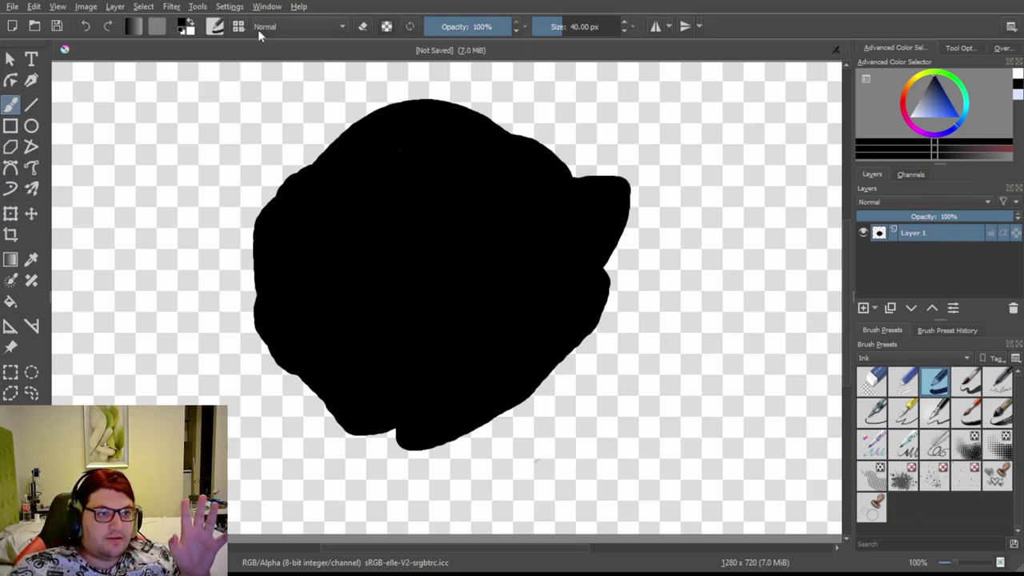
key("x")
mouse_move(439, 283)
left_mouse_down()
mouse_move(463, 258)
mouse_move(405, 285)
left_mouse_up()
left_click(367, 257)
left_click(376, 204)
left_click(431, 201)
left_click(485, 206)
left_click_drag(527, 233, 541, 227)
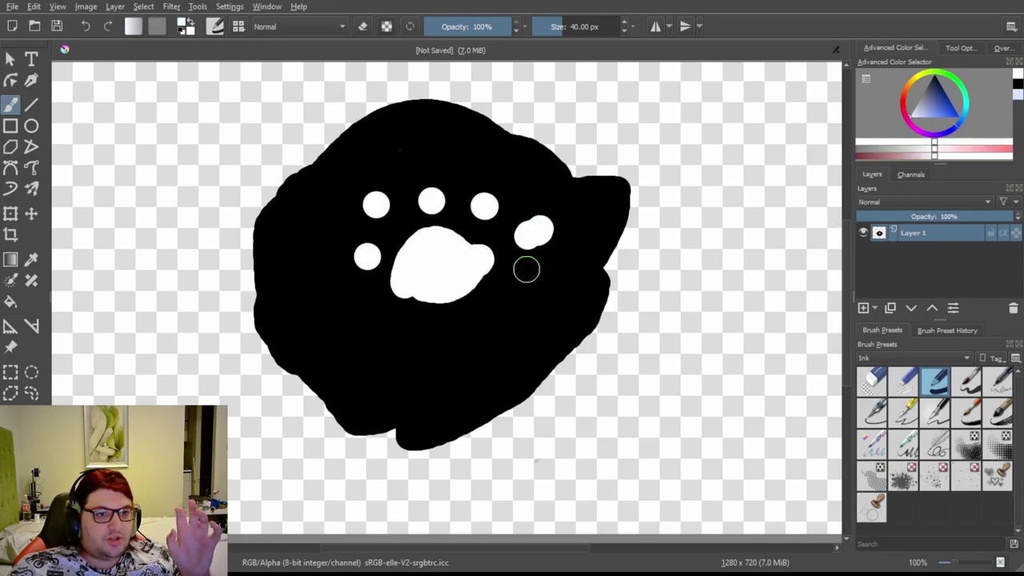
Stamp a ring of seven white dots around the paw.
left_click(517, 277)
left_click(481, 321)
left_click(430, 367)
left_click(389, 319)
left_click(359, 312)
left_click(341, 305)
left_click(308, 290)
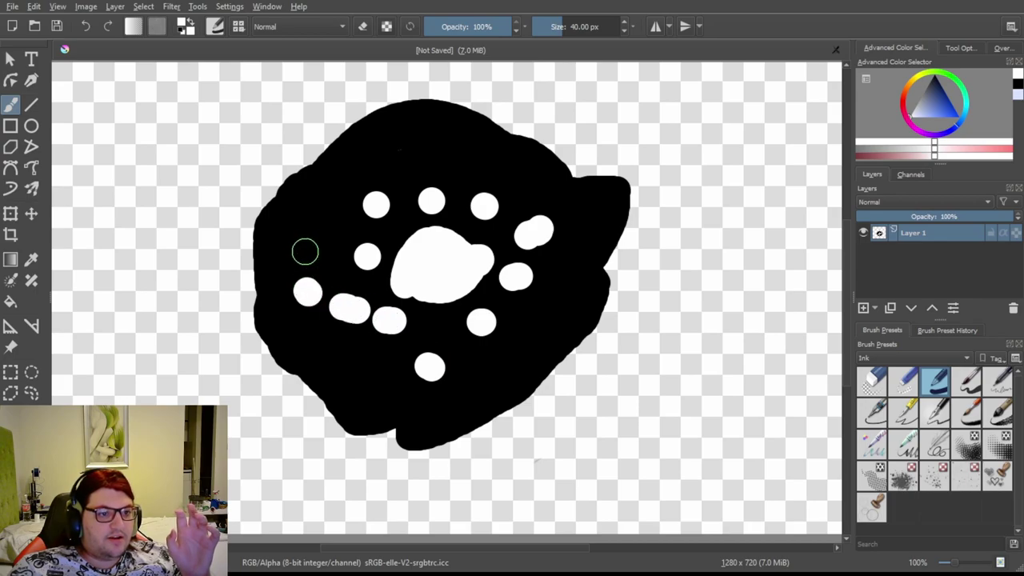
Add an outer ring of eight white dots near the blob's edge.
left_click(302, 242)
left_click(334, 201)
left_click(388, 162)
left_click(427, 152)
left_click(501, 172)
left_click(553, 186)
left_click(609, 237)
left_click(576, 296)
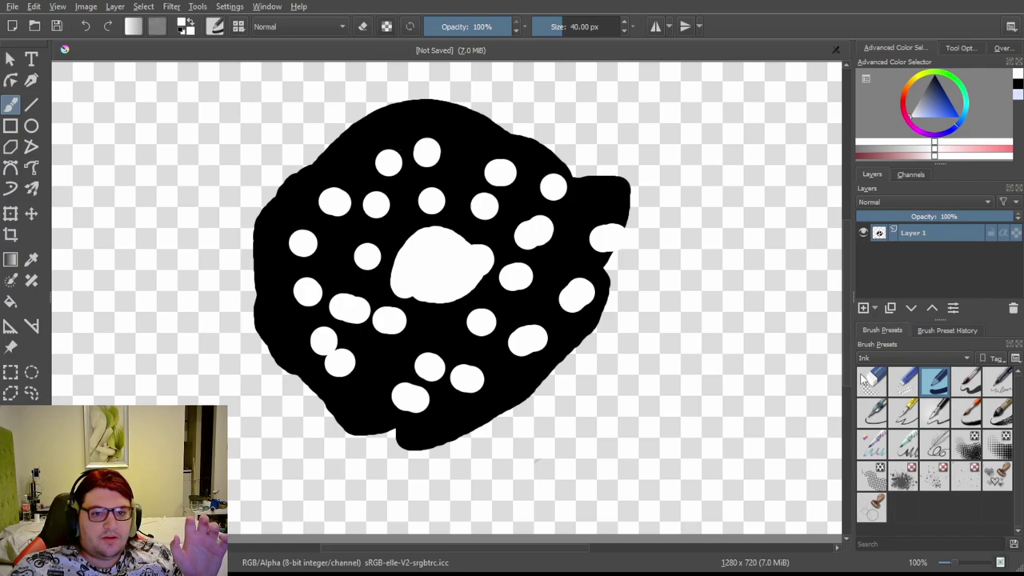
In black, extend the blob's upper edge and fill the notch on its right.
left_click(963, 122)
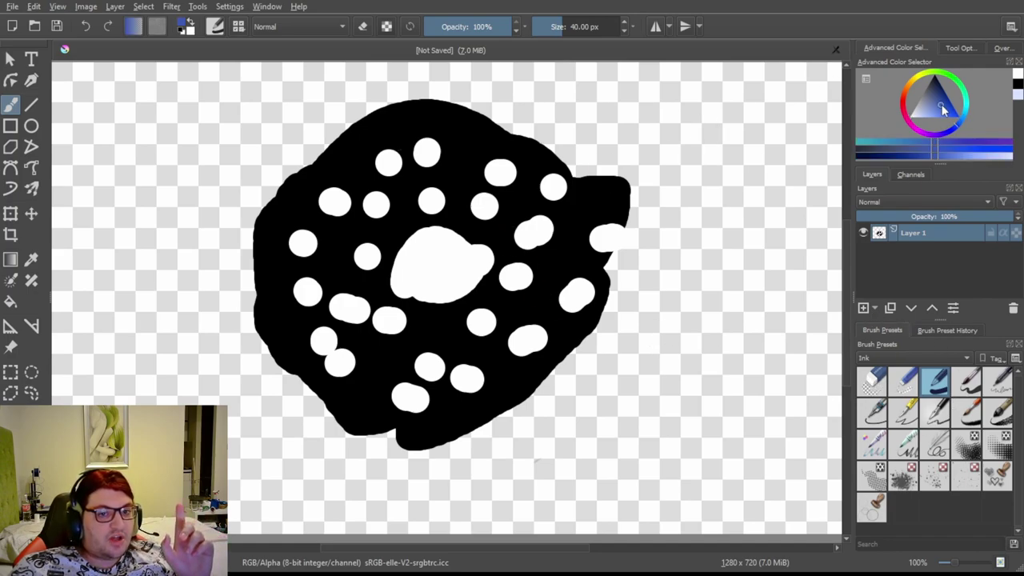
mouse_move(459, 131)
left_mouse_down()
mouse_move(261, 209)
mouse_move(248, 319)
mouse_move(275, 381)
mouse_move(314, 393)
mouse_move(337, 414)
mouse_move(283, 386)
mouse_move(303, 366)
mouse_move(349, 410)
mouse_move(424, 431)
mouse_move(359, 438)
mouse_move(413, 444)
mouse_move(523, 407)
mouse_move(615, 293)
mouse_move(624, 228)
mouse_move(610, 257)
mouse_move(637, 237)
mouse_move(623, 183)
mouse_move(562, 162)
mouse_move(633, 160)
mouse_move(518, 118)
mouse_move(596, 127)
mouse_move(524, 129)
mouse_move(569, 154)
mouse_move(471, 121)
mouse_move(553, 114)
mouse_move(404, 97)
mouse_move(287, 166)
mouse_move(374, 120)
mouse_move(309, 157)
mouse_move(250, 215)
mouse_move(238, 358)
mouse_move(259, 384)
mouse_move(236, 323)
mouse_move(262, 355)
mouse_move(657, 238)
mouse_move(667, 209)
mouse_move(647, 218)
mouse_move(662, 292)
mouse_move(632, 168)
left_mouse_up()
left_click_drag(685, 262, 640, 189)
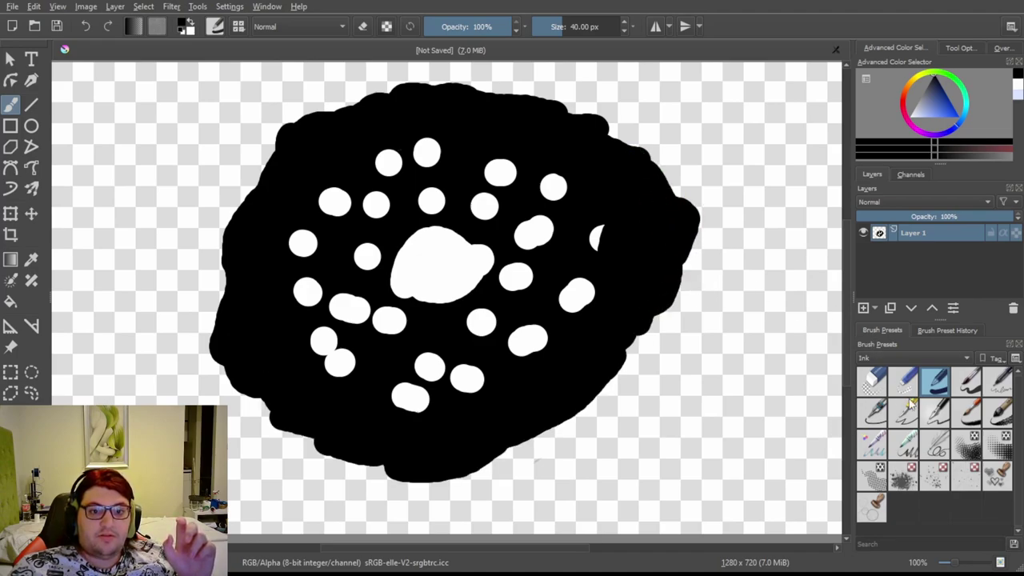
Dab eight white dots around the blob's rim, then paint black over the white centre shape.
left_click(911, 120)
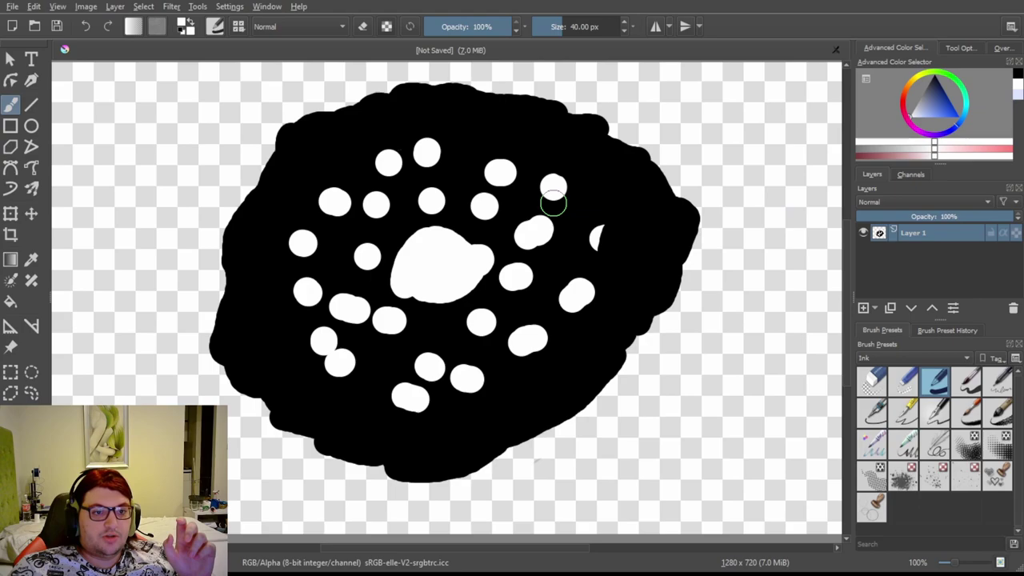
left_click(612, 191)
left_click(628, 210)
left_click(625, 278)
left_click(564, 339)
left_click(486, 410)
left_click(360, 436)
left_click(509, 136)
left_click(584, 154)
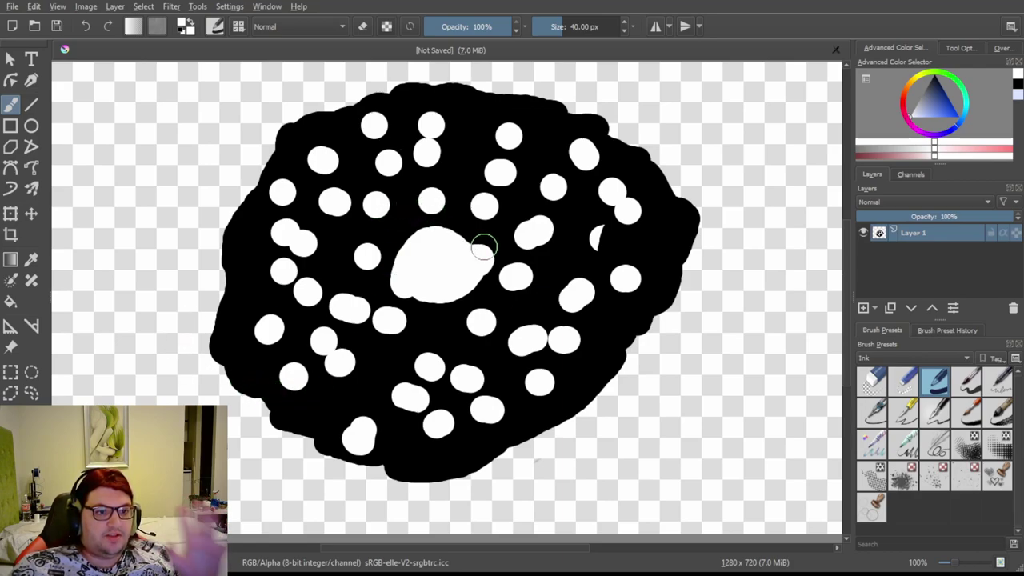
left_click(946, 107)
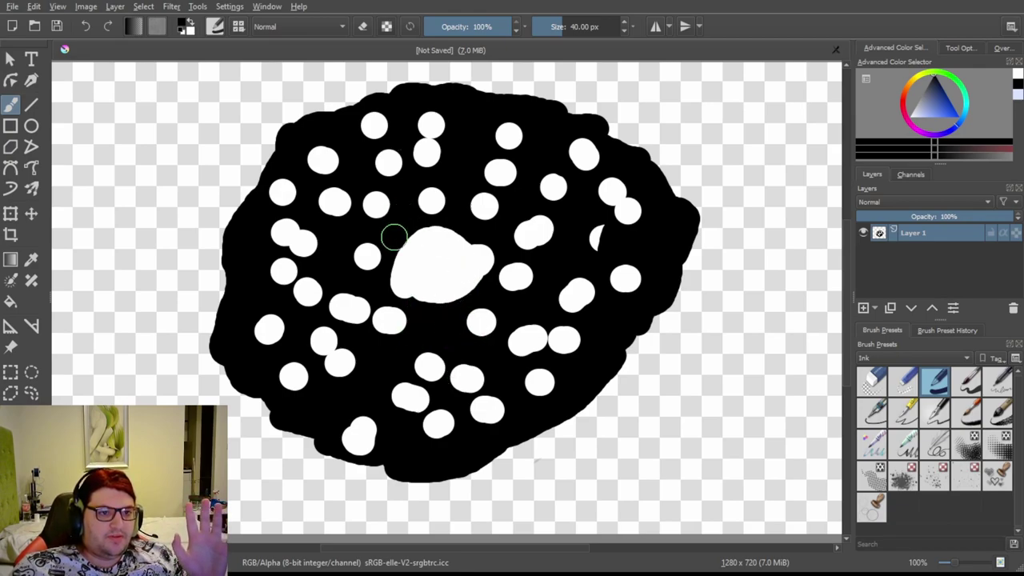
mouse_move(393, 235)
left_mouse_down()
mouse_move(397, 298)
mouse_move(433, 254)
mouse_move(382, 330)
mouse_move(462, 253)
mouse_move(491, 280)
mouse_move(401, 261)
mouse_move(441, 206)
mouse_move(470, 209)
mouse_move(458, 222)
mouse_move(425, 204)
mouse_move(436, 172)
mouse_move(344, 205)
mouse_move(471, 414)
mouse_move(448, 437)
mouse_move(485, 234)
mouse_move(536, 194)
mouse_move(574, 241)
mouse_move(410, 195)
mouse_move(402, 144)
mouse_move(431, 169)
mouse_move(275, 277)
mouse_move(376, 161)
mouse_move(461, 131)
mouse_move(411, 165)
mouse_move(367, 136)
mouse_move(446, 382)
mouse_move(326, 367)
mouse_move(287, 326)
mouse_move(330, 317)
mouse_move(371, 439)
mouse_move(282, 330)
mouse_move(327, 312)
mouse_move(356, 417)
mouse_move(267, 301)
mouse_move(512, 329)
mouse_move(459, 396)
mouse_move(431, 357)
mouse_move(574, 181)
mouse_move(632, 174)
mouse_move(499, 344)
mouse_move(487, 448)
mouse_move(522, 304)
mouse_move(599, 312)
mouse_move(629, 330)
mouse_move(559, 369)
mouse_move(490, 337)
mouse_move(622, 253)
mouse_move(582, 312)
mouse_move(642, 162)
mouse_move(614, 209)
mouse_move(526, 205)
mouse_move(547, 173)
mouse_move(485, 183)
mouse_move(525, 121)
mouse_move(518, 172)
mouse_move(443, 213)
mouse_move(272, 162)
mouse_move(287, 256)
mouse_move(286, 178)
mouse_move(269, 355)
left_mouse_up()
Switch to white with a tiny ~1.4 px brush and dot white specks and dashes over the blob.
left_click(953, 102)
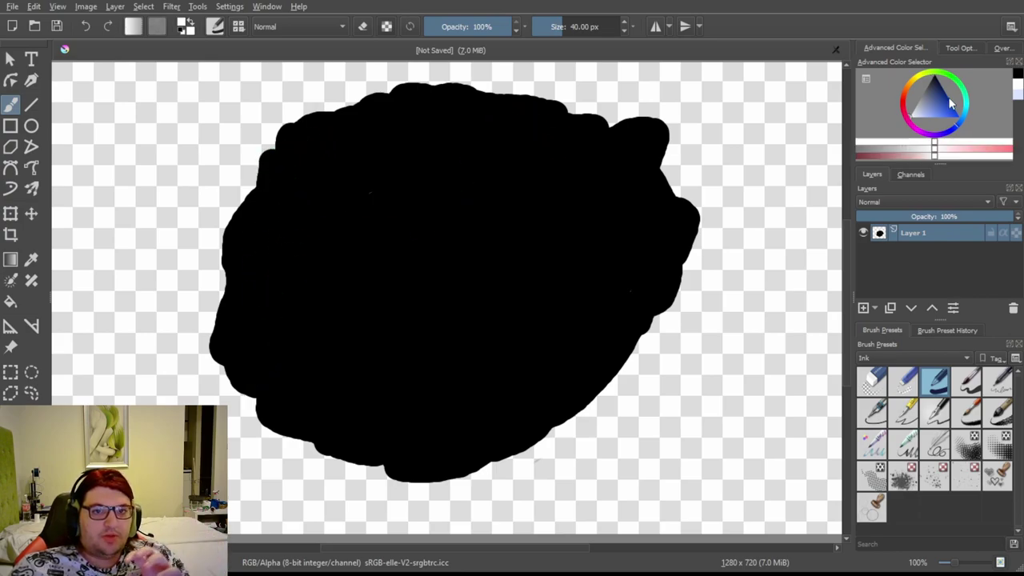
left_click(546, 26)
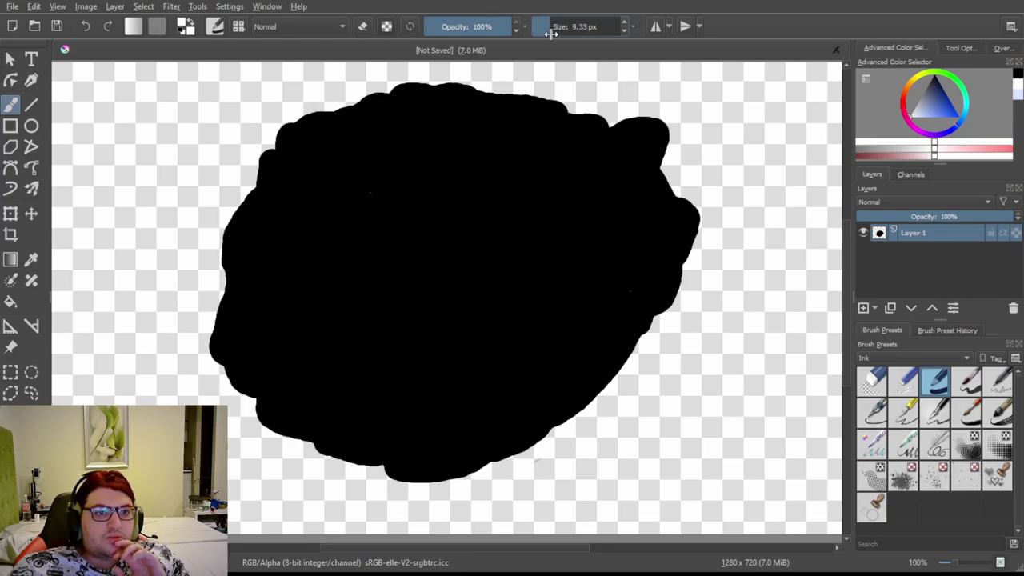
left_click_drag(380, 242, 391, 241)
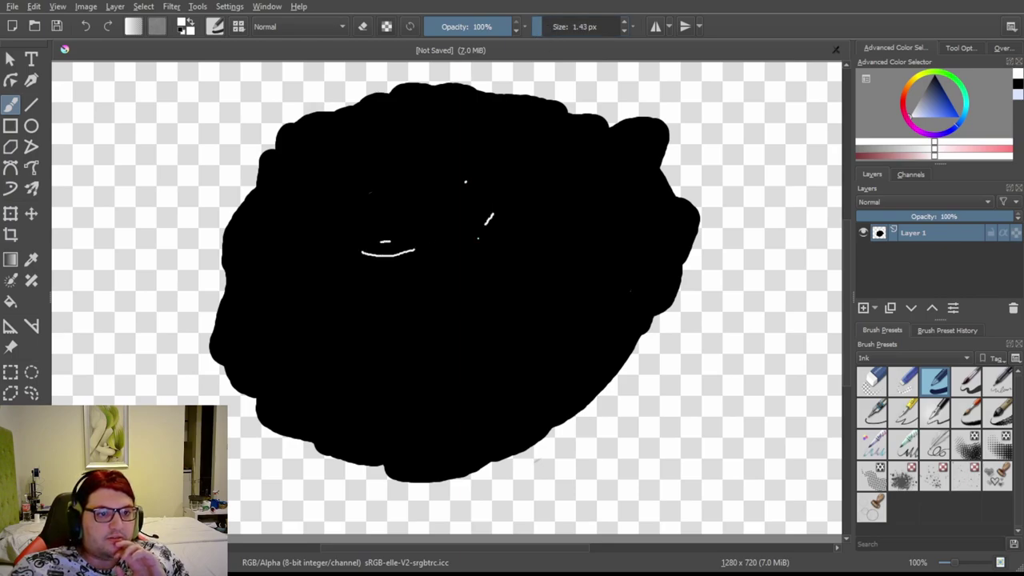
left_click(452, 121)
left_click(364, 150)
left_click_drag(392, 163, 409, 171)
left_click(331, 196)
left_click(404, 218)
left_click(341, 265)
left_click(473, 280)
left_click_drag(379, 339, 390, 337)
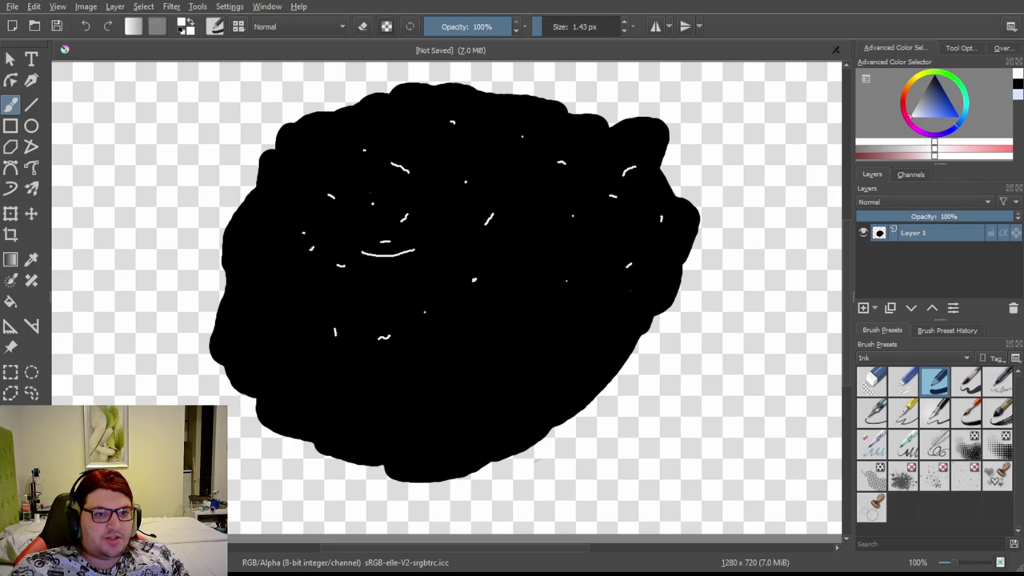
Add more short white strokes and dots across the lower and right parts of the blob.
left_click_drag(486, 310, 529, 323)
left_click_drag(436, 353, 465, 347)
left_click(544, 275)
left_click(503, 360)
left_click(445, 405)
left_click(463, 415)
left_click(509, 409)
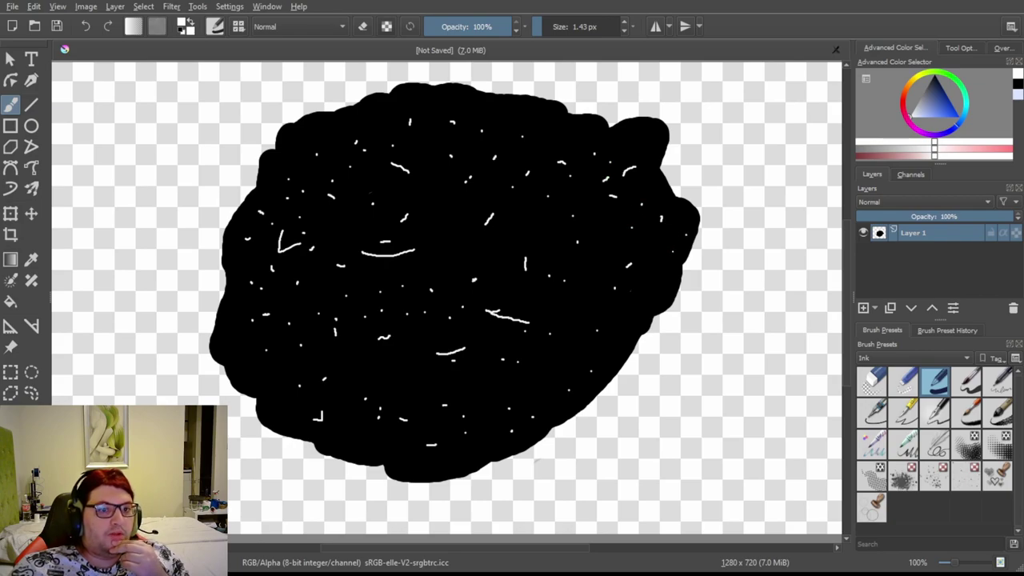
left_click_drag(468, 234, 484, 228)
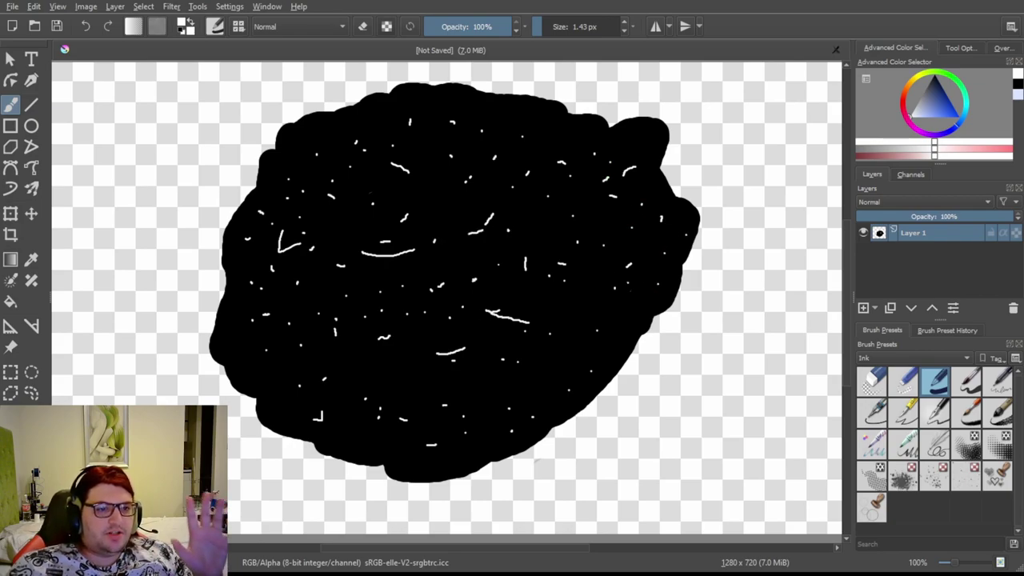
Stamp and spread white splatter across the blob with the splatter brush.
left_click(966, 444)
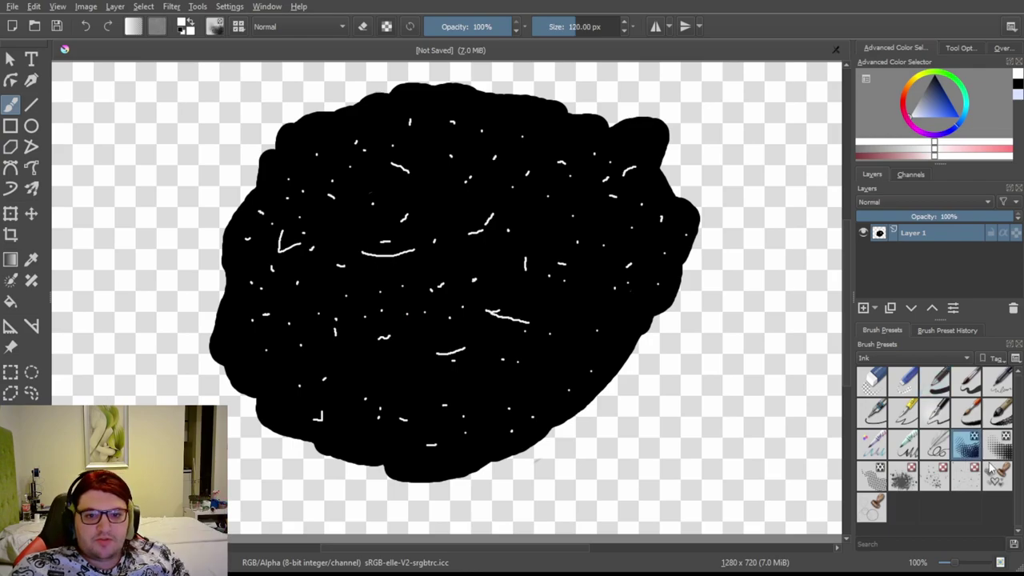
left_click(904, 477)
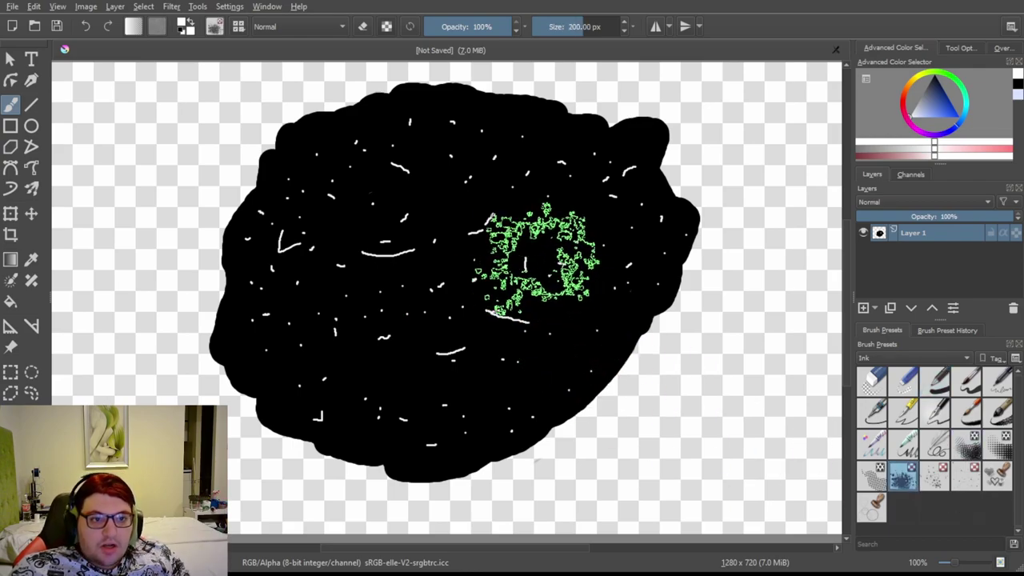
left_click(566, 198)
left_click(359, 206)
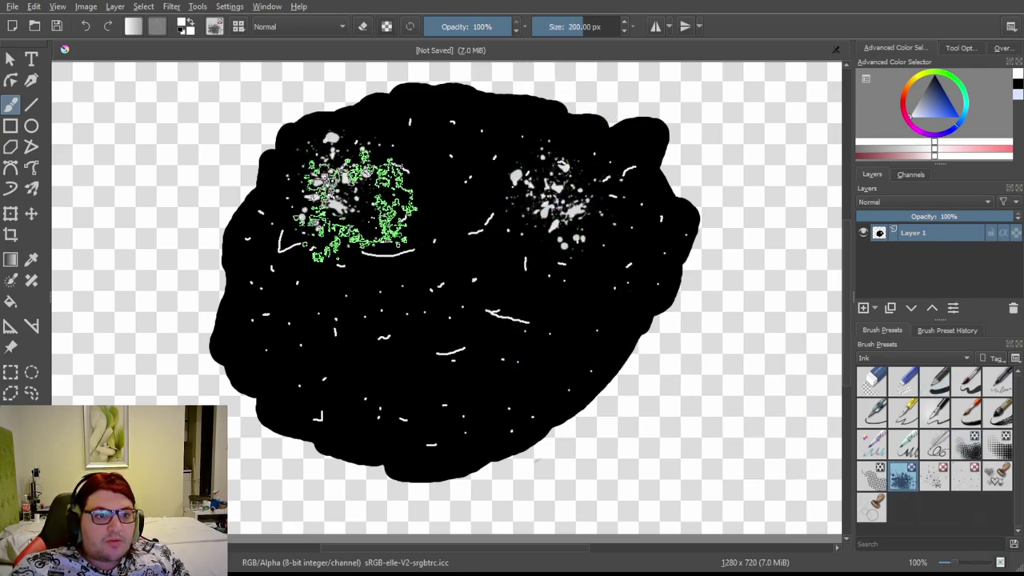
mouse_move(339, 332)
left_mouse_down()
mouse_move(431, 188)
mouse_move(527, 128)
mouse_move(435, 120)
mouse_move(466, 136)
mouse_move(479, 160)
mouse_move(707, 204)
mouse_move(595, 184)
mouse_move(619, 180)
mouse_move(670, 364)
mouse_move(636, 212)
left_mouse_up()
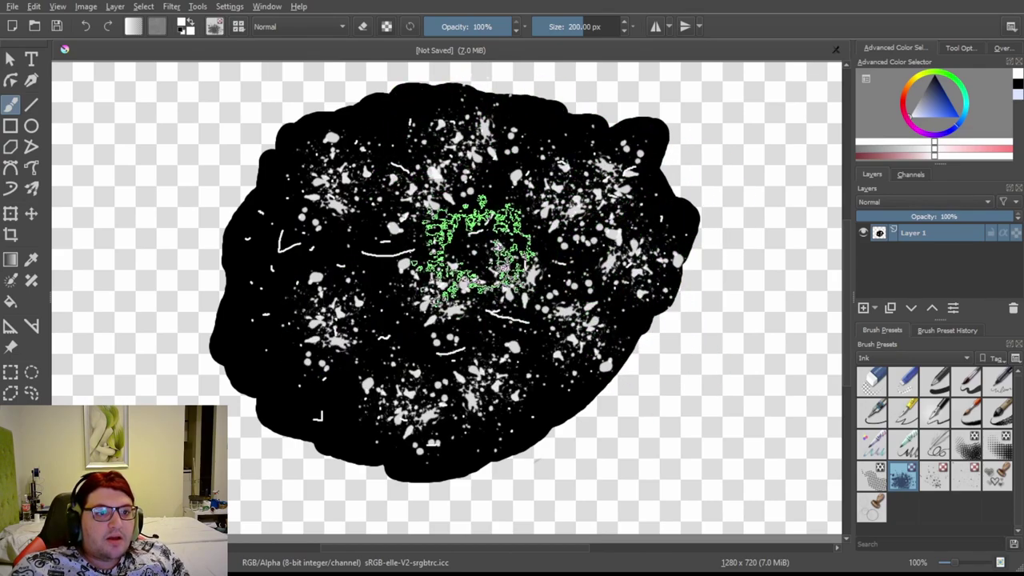
mouse_move(264, 308)
left_mouse_down()
mouse_move(264, 343)
mouse_move(524, 571)
left_mouse_up()
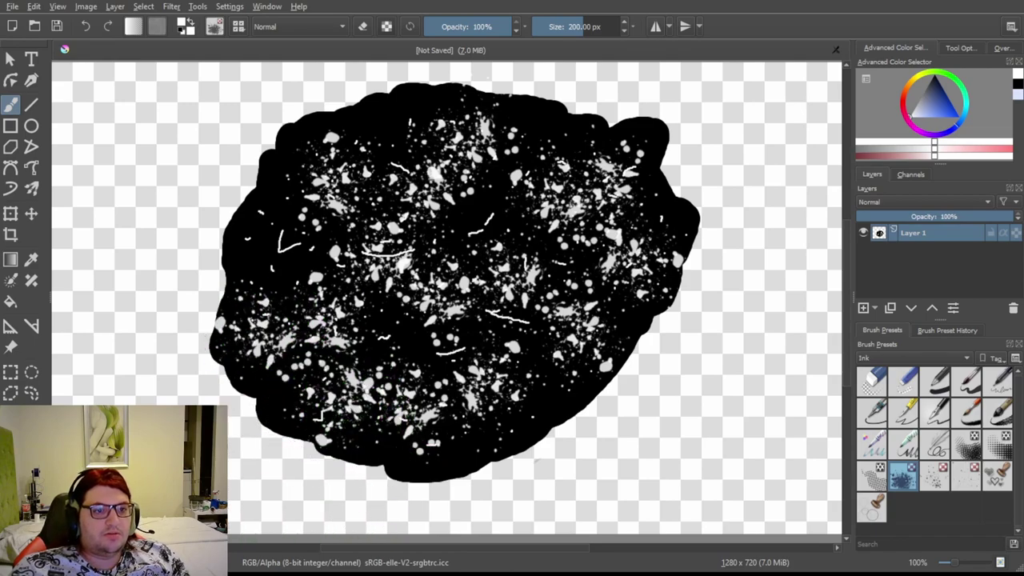
Return to black with the ink pen brush and paint down the blob's right side.
key("x")
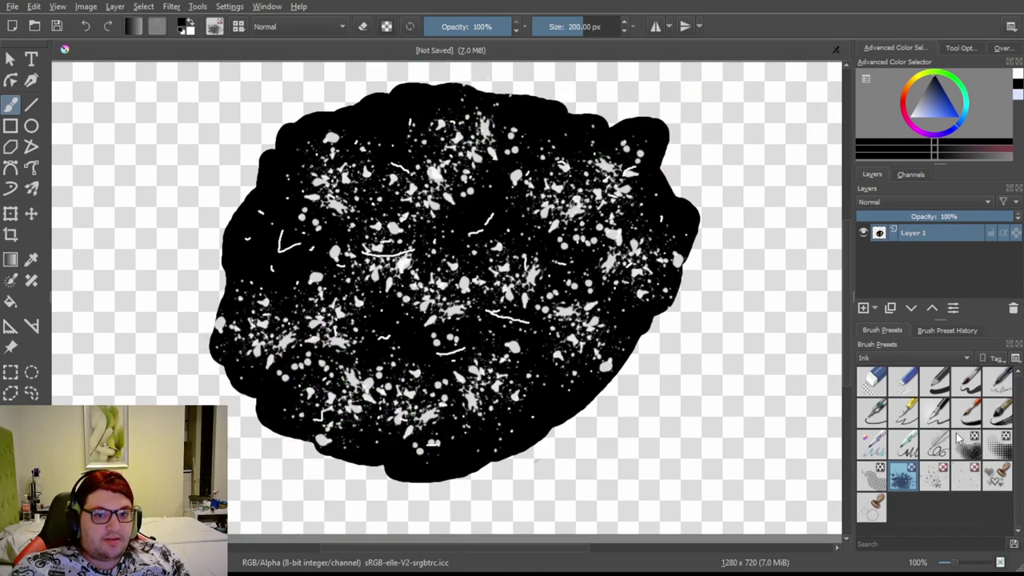
left_click(936, 380)
mouse_move(632, 96)
left_mouse_down()
mouse_move(663, 366)
mouse_move(549, 450)
mouse_move(350, 500)
mouse_move(293, 469)
mouse_move(183, 377)
mouse_move(190, 229)
mouse_move(183, 316)
mouse_move(200, 217)
mouse_move(265, 115)
mouse_move(382, 84)
mouse_move(602, 80)
mouse_move(840, 104)
mouse_move(801, 229)
mouse_move(747, 332)
mouse_move(794, 395)
left_mouse_up()
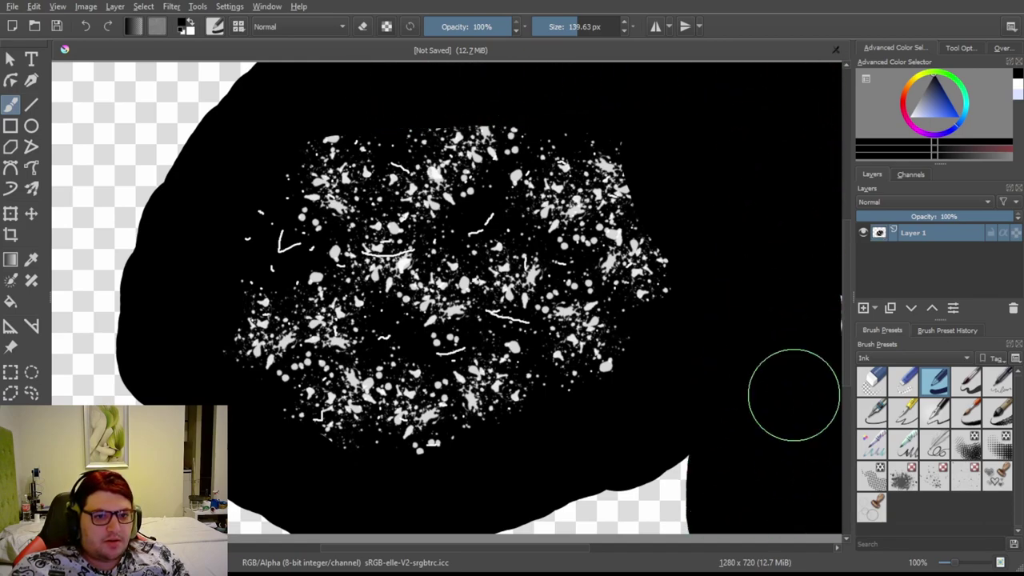
Paint the canvas bottom and left side black, then splatter white across the right side and top.
mouse_move(805, 485)
left_mouse_down()
mouse_move(521, 540)
mouse_move(716, 486)
mouse_move(224, 520)
left_mouse_up()
mouse_move(160, 400)
left_mouse_down()
mouse_move(75, 339)
mouse_move(80, 137)
mouse_move(209, 98)
mouse_move(130, 187)
left_mouse_up()
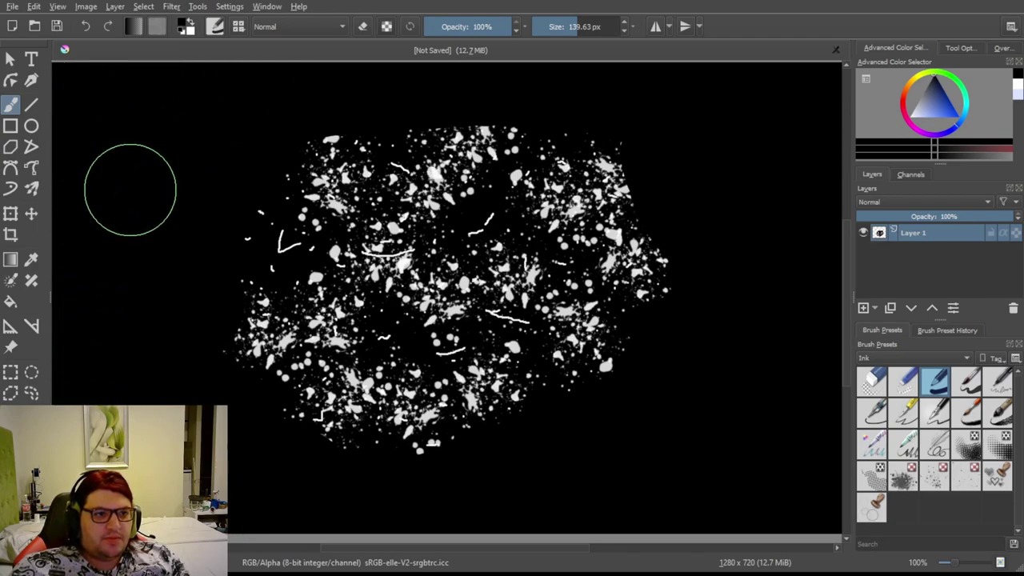
left_click(904, 477)
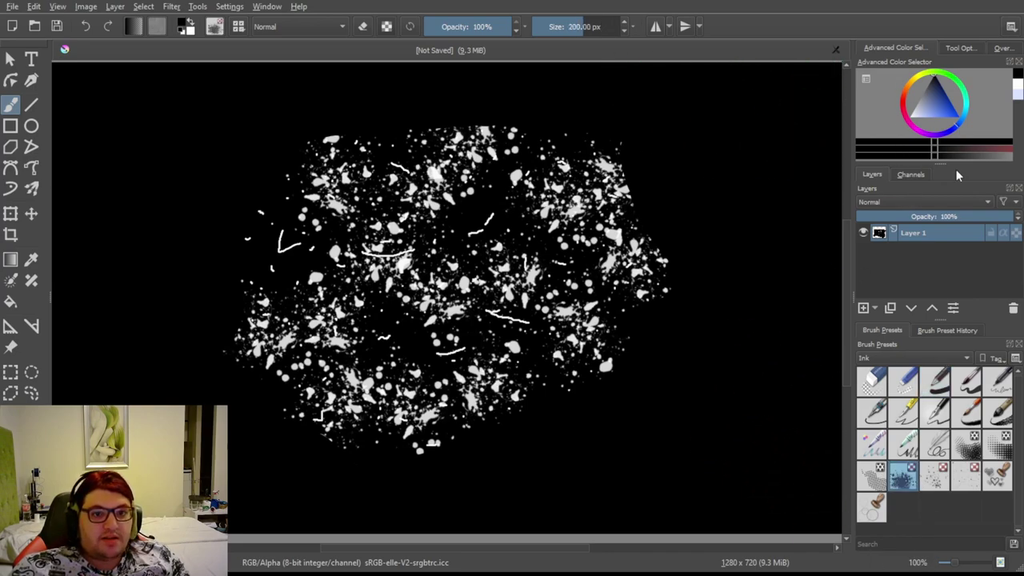
left_click(939, 84)
mouse_move(777, 247)
left_mouse_down()
mouse_move(652, 325)
mouse_move(680, 380)
mouse_move(631, 416)
mouse_move(678, 448)
mouse_move(769, 324)
mouse_move(759, 244)
mouse_move(724, 194)
mouse_move(675, 59)
mouse_move(687, 128)
mouse_move(666, 115)
mouse_move(783, 124)
mouse_move(807, 152)
mouse_move(748, 252)
left_mouse_up()
mouse_move(544, 130)
left_mouse_down()
mouse_move(434, 104)
mouse_move(292, 108)
mouse_move(128, 213)
mouse_move(243, 210)
mouse_move(204, 272)
mouse_move(164, 176)
mouse_move(108, 148)
mouse_move(744, 448)
left_mouse_up()
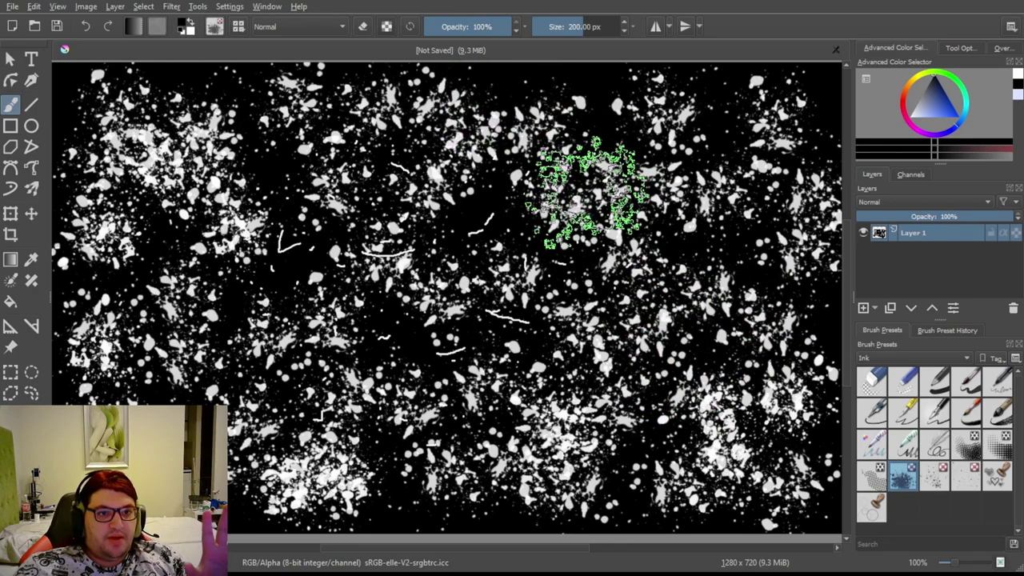
Clear the canvas to solid black and dab a small blue dot with a 50 px ink brush.
left_click(935, 380)
key("Delete")
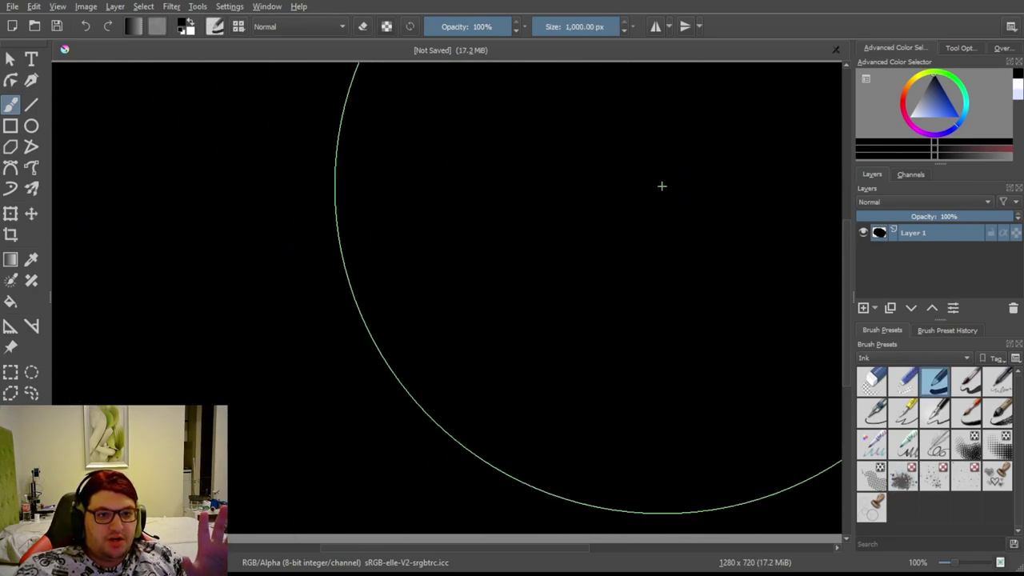
left_click(565, 17)
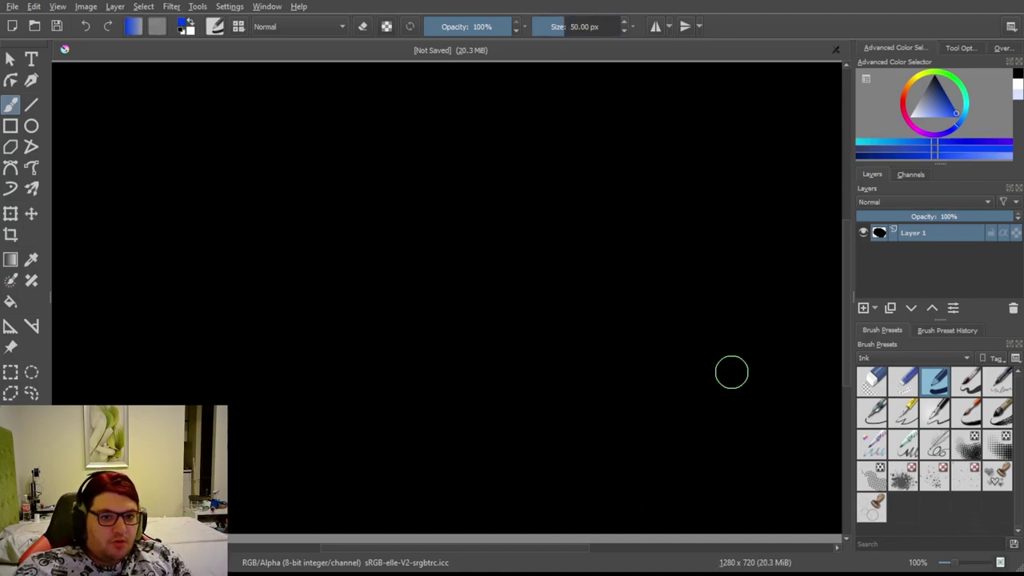
left_click(377, 260)
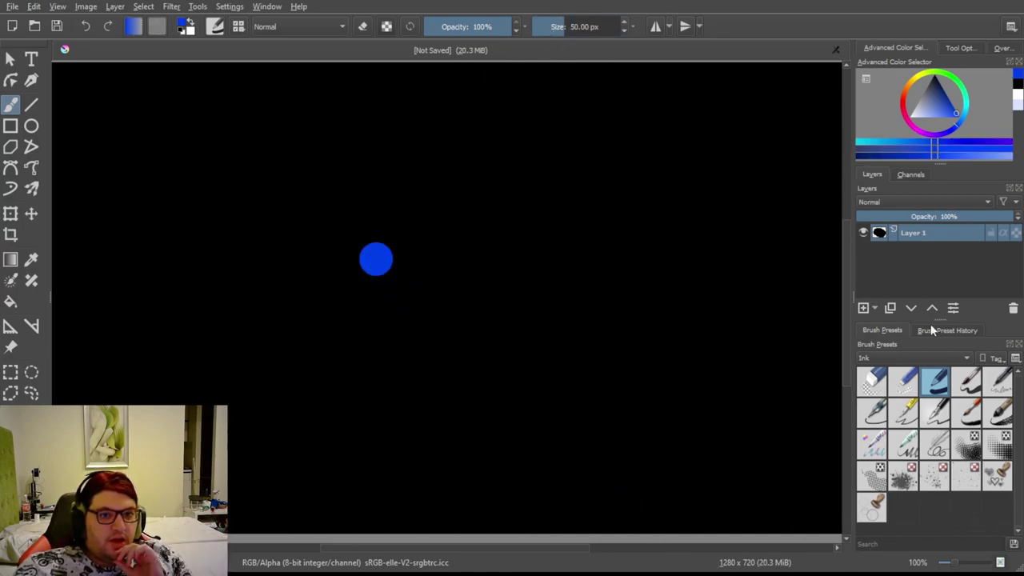
Paint a large red circle beside the blue dot with an enlarged brush.
left_click(585, 26)
left_click(598, 275)
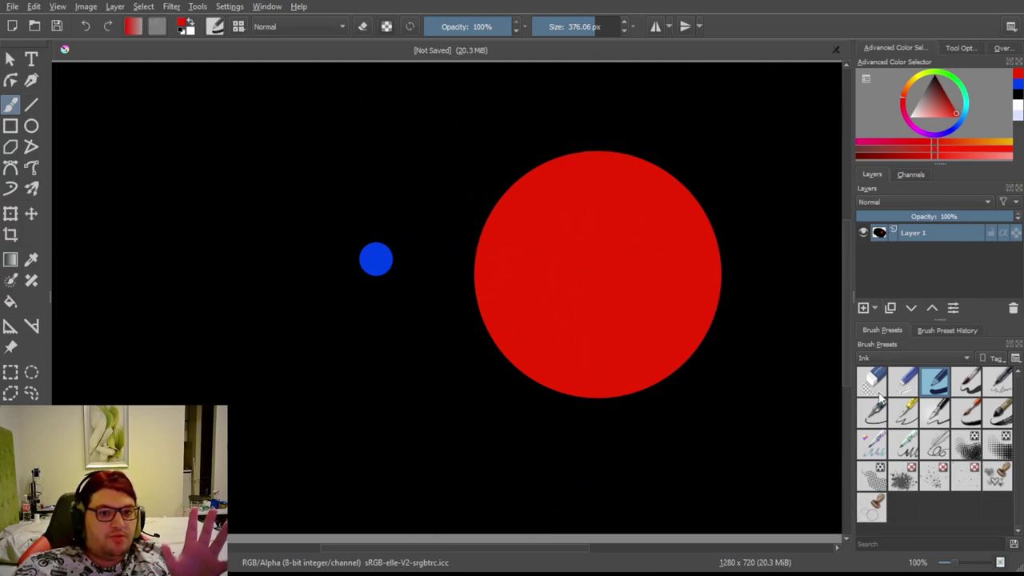
left_click(933, 477)
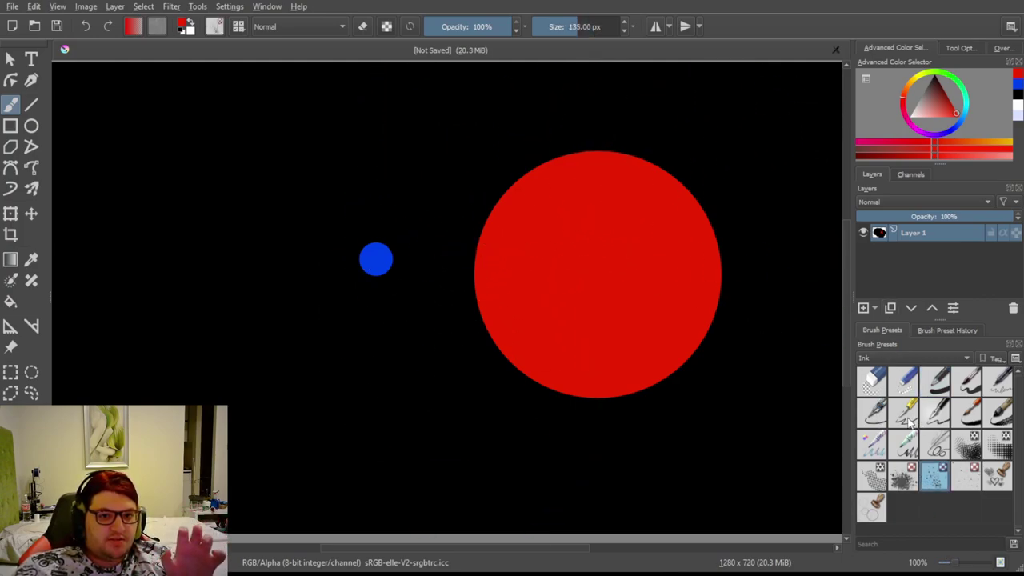
Spray blue splatter around the red circle, then reset colours and fill the canvas black.
left_click(903, 477)
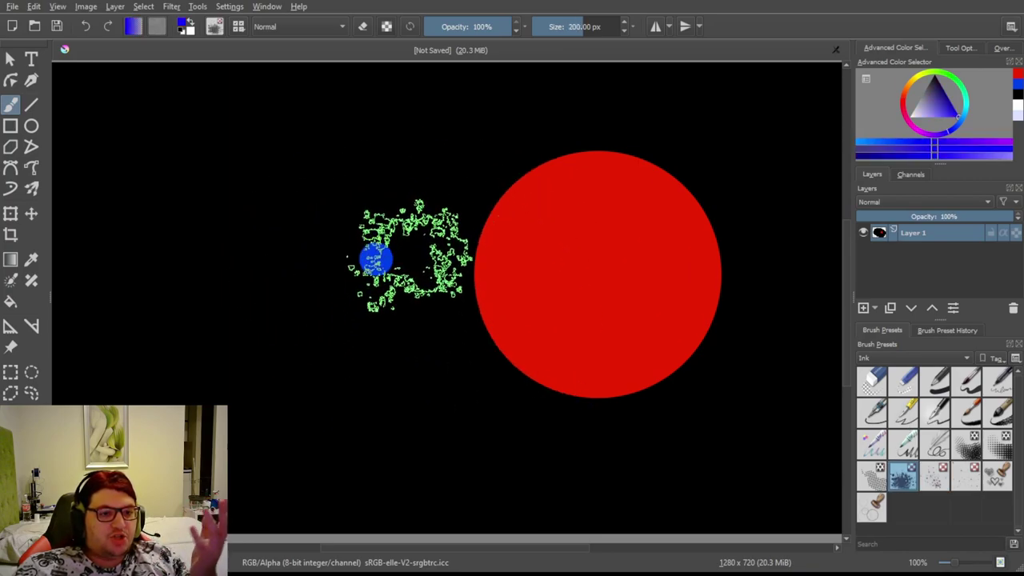
mouse_move(412, 254)
left_mouse_down()
mouse_move(320, 355)
mouse_move(378, 263)
mouse_move(409, 334)
mouse_move(559, 397)
mouse_move(809, 460)
mouse_move(673, 329)
mouse_move(686, 384)
mouse_move(779, 270)
mouse_move(597, 93)
mouse_move(354, 215)
mouse_move(440, 348)
mouse_move(626, 342)
mouse_move(517, 317)
mouse_move(555, 280)
mouse_move(530, 253)
mouse_move(589, 223)
mouse_move(640, 249)
mouse_move(627, 344)
mouse_move(746, 411)
mouse_move(686, 288)
mouse_move(688, 249)
mouse_move(648, 212)
mouse_move(546, 206)
mouse_move(543, 259)
mouse_move(519, 264)
mouse_move(575, 295)
mouse_move(660, 295)
mouse_move(678, 252)
mouse_move(589, 396)
left_mouse_up()
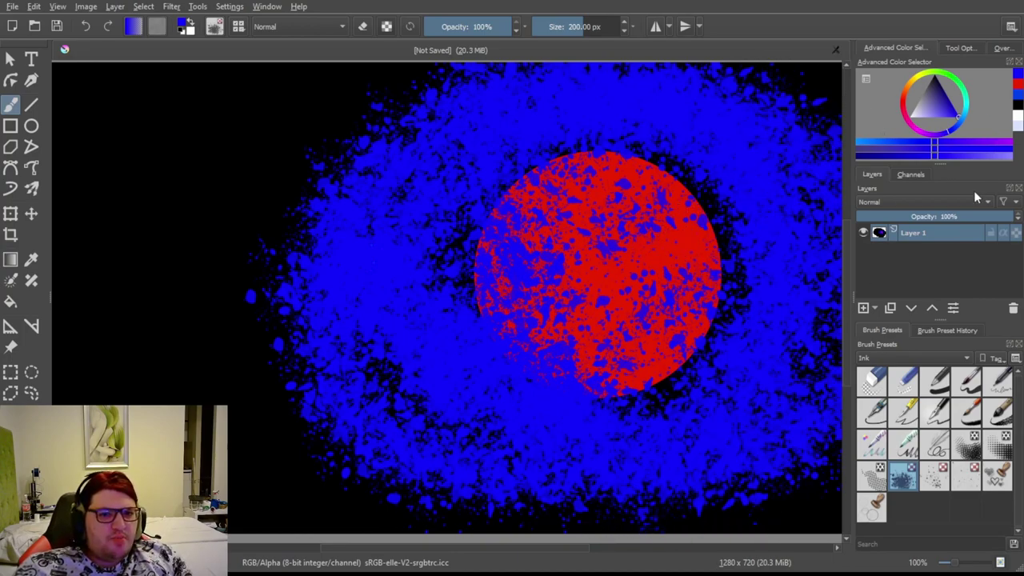
left_click(938, 382)
key("d")
key("shift+BackSpace")
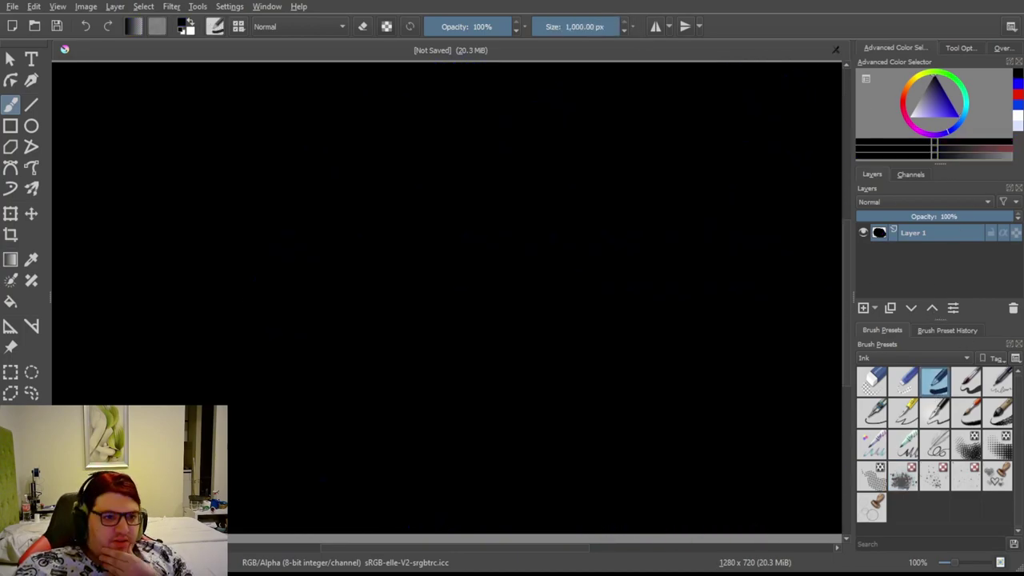
Splatter a white blob near the canvas centre with the splatter brush.
left_click(917, 477)
key("x")
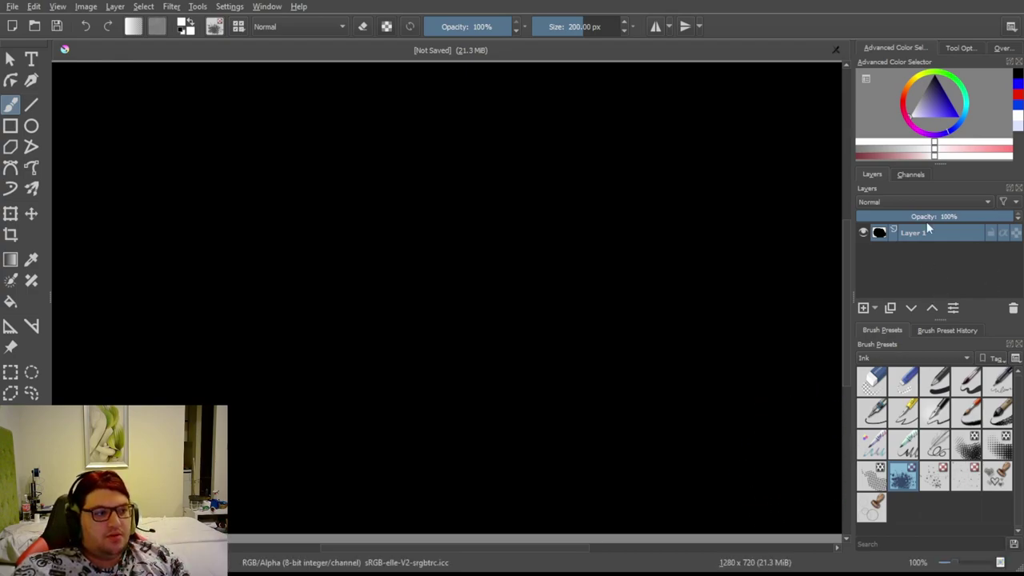
left_click(912, 92)
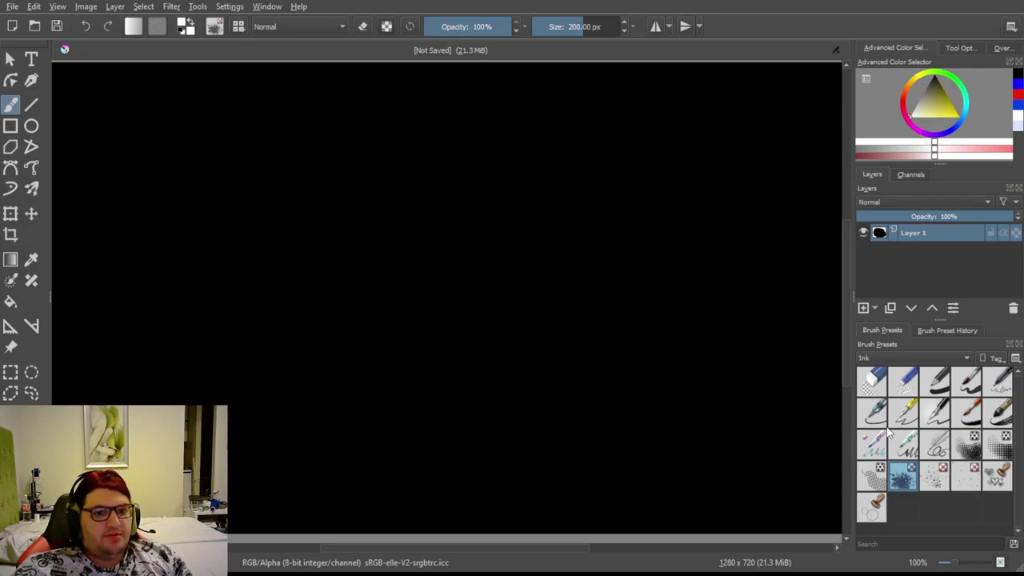
mouse_move(432, 272)
left_mouse_down()
mouse_move(411, 263)
mouse_move(488, 216)
mouse_move(496, 320)
mouse_move(405, 292)
mouse_move(485, 229)
mouse_move(458, 304)
mouse_move(424, 292)
mouse_move(480, 206)
mouse_move(480, 320)
mouse_move(404, 292)
mouse_move(408, 312)
left_mouse_up()
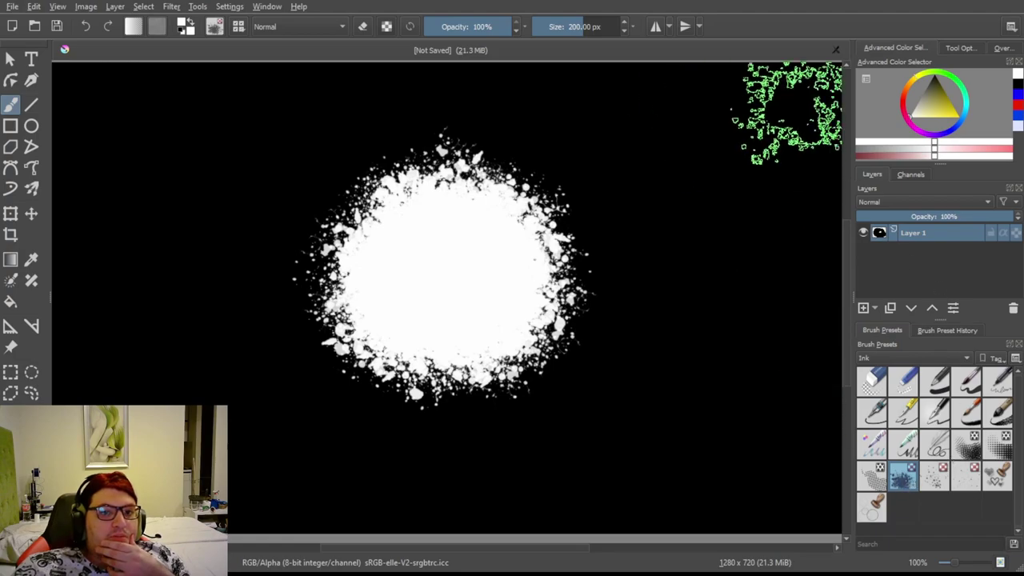
Shrink the splatter brush to about 8 px and sprinkle small white specks along the lower canvas.
left_click_drag(566, 27, 549, 28)
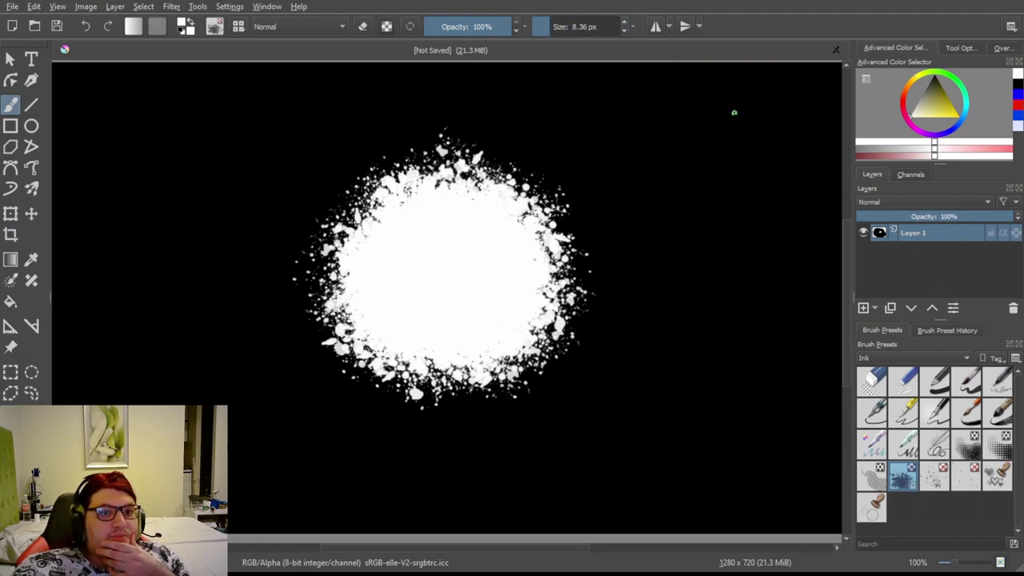
left_click_drag(382, 479, 654, 471)
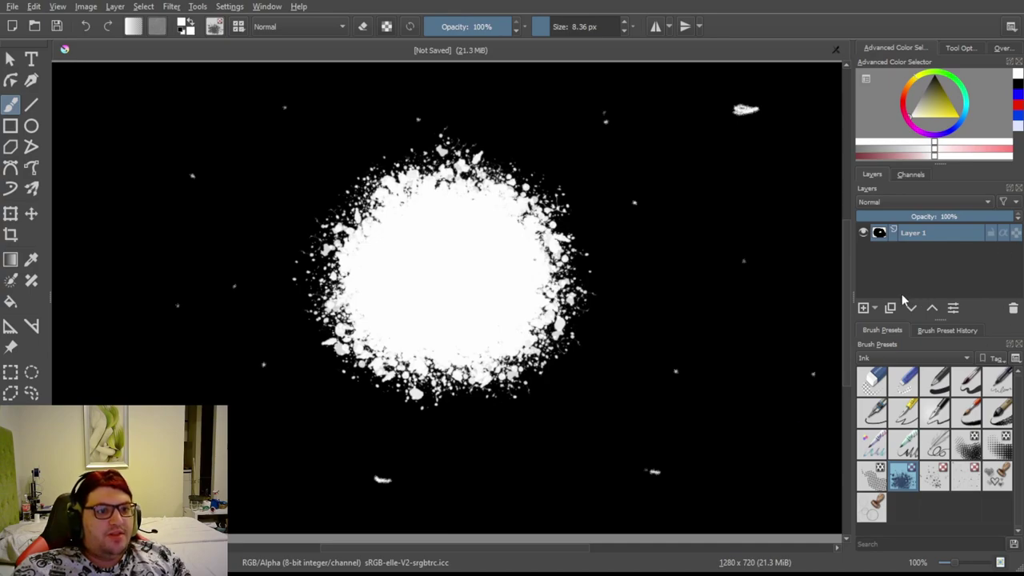
left_click_drag(944, 113, 980, 124)
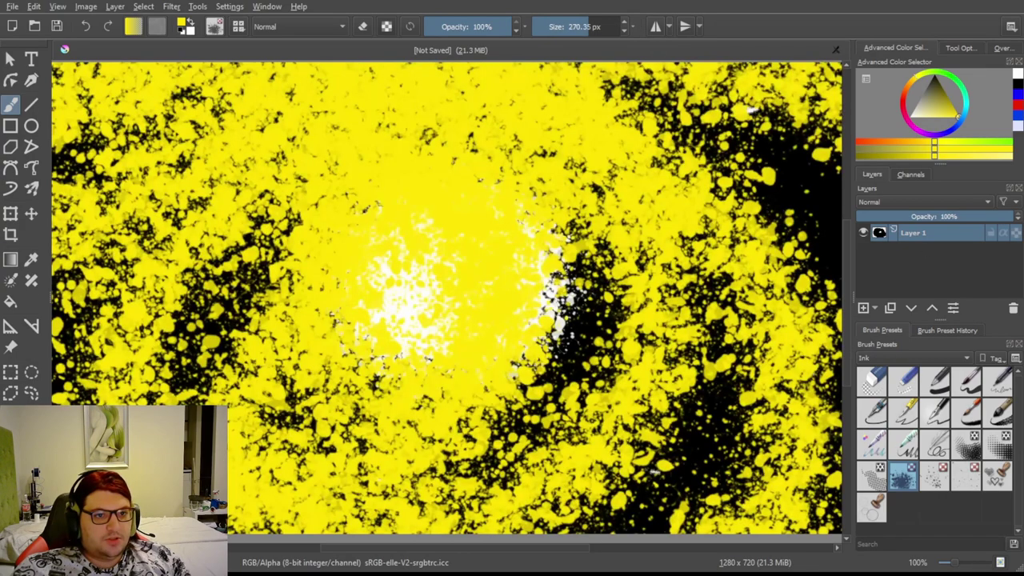
Cover the canvas with huge yellow strokes, then switch to black and fill over it.
mouse_move(200, 304)
left_mouse_down()
mouse_move(115, 320)
mouse_move(354, 285)
mouse_move(277, 484)
mouse_move(309, 430)
mouse_move(605, 205)
mouse_move(801, 91)
mouse_move(496, 440)
mouse_move(96, 368)
mouse_move(112, 160)
mouse_move(114, 184)
mouse_move(238, 240)
left_mouse_up()
left_click_drag(124, 180, 168, 116)
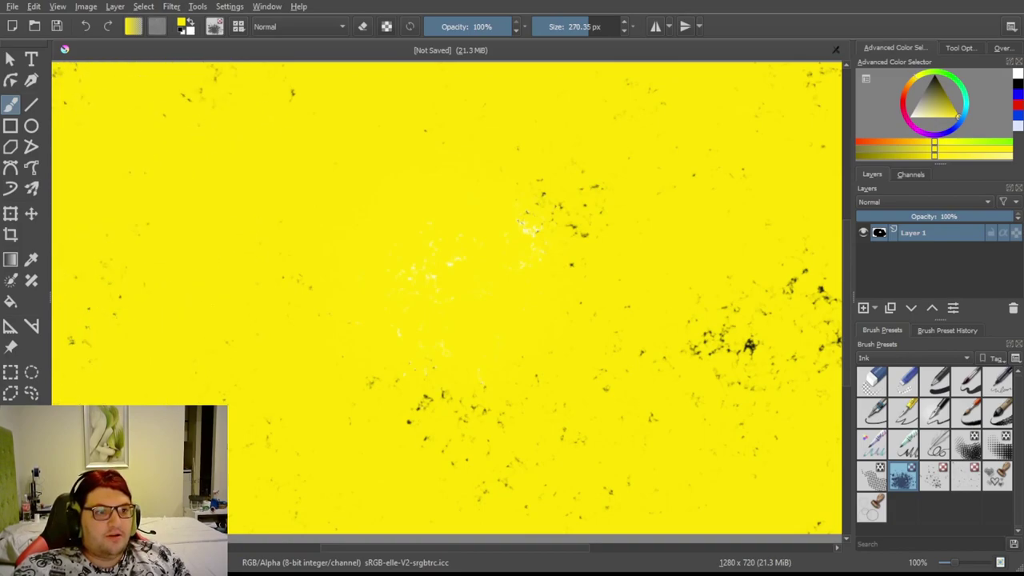
mouse_move(828, 71)
left_mouse_down()
mouse_move(791, 206)
mouse_move(387, 460)
mouse_move(765, 284)
mouse_move(832, 468)
mouse_move(665, 496)
mouse_move(496, 136)
mouse_move(348, 132)
mouse_move(490, 416)
left_mouse_up()
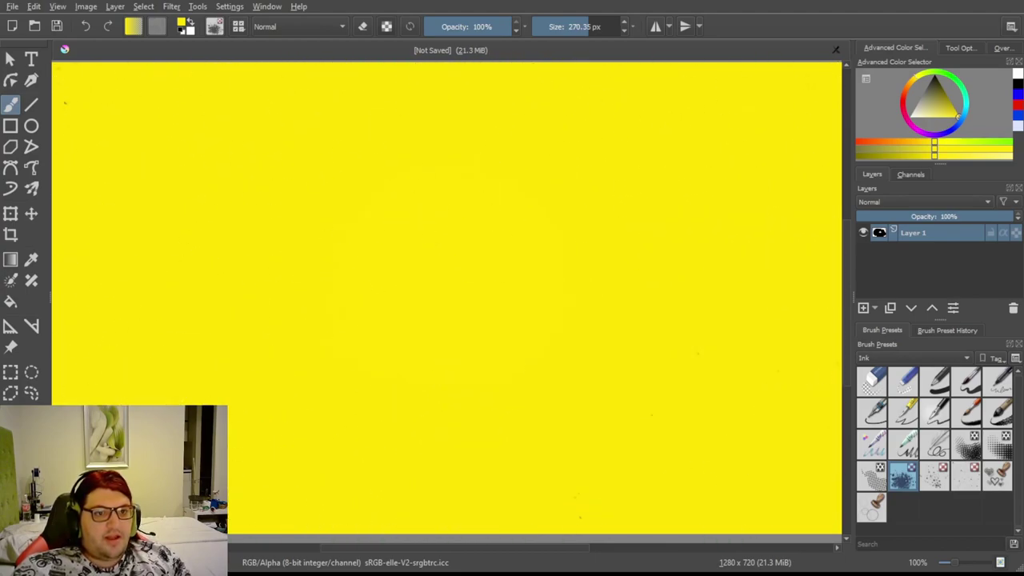
left_click(946, 114)
key("shift+BackSpace")
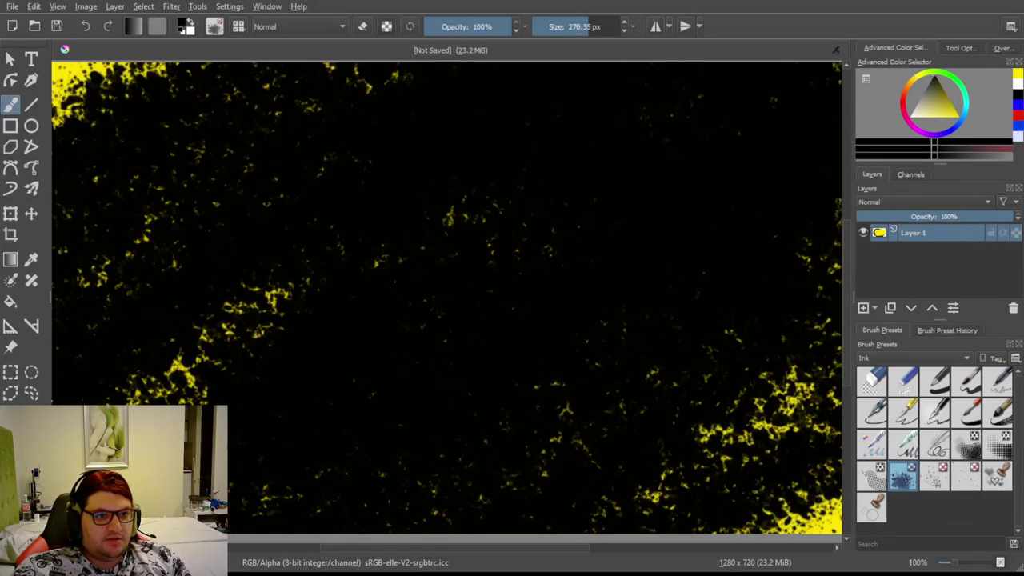
Paint black over the yellow patches on the left, lower right and middle.
mouse_move(96, 92)
left_mouse_down()
mouse_move(64, 344)
mouse_move(256, 301)
left_mouse_up()
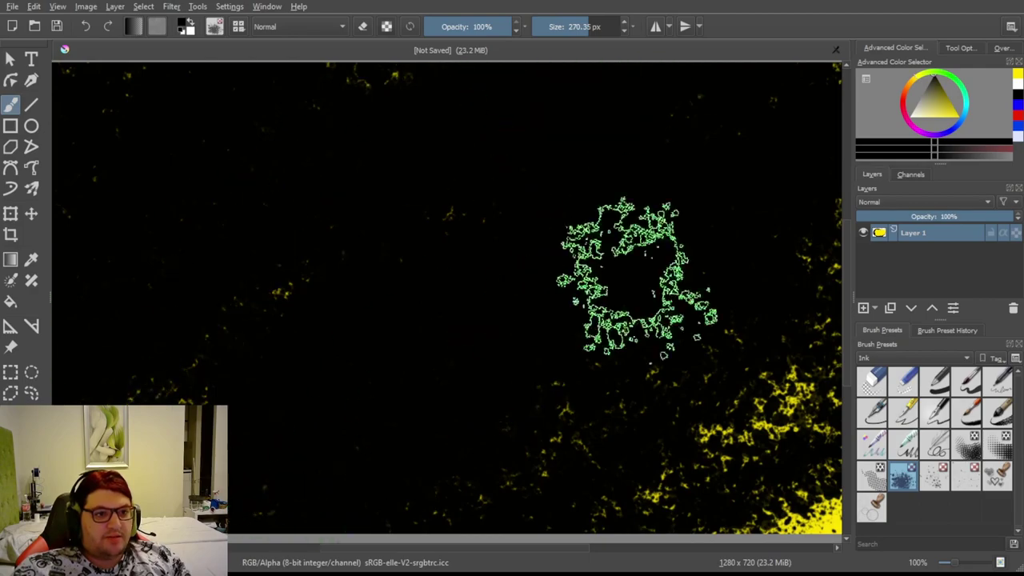
mouse_move(638, 276)
left_mouse_down()
mouse_move(873, 459)
mouse_move(542, 62)
mouse_move(248, 152)
left_mouse_up()
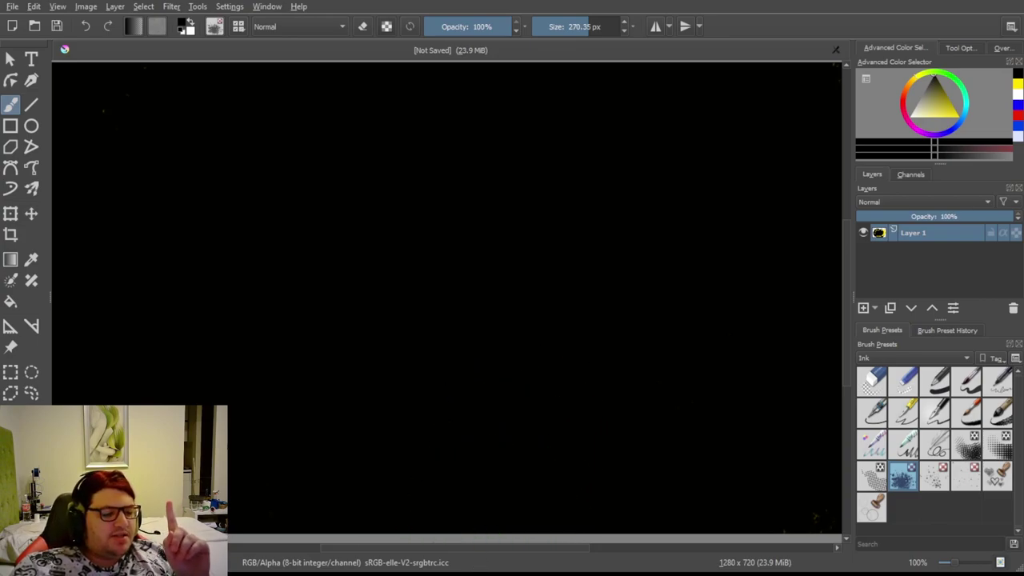
left_click(930, 93)
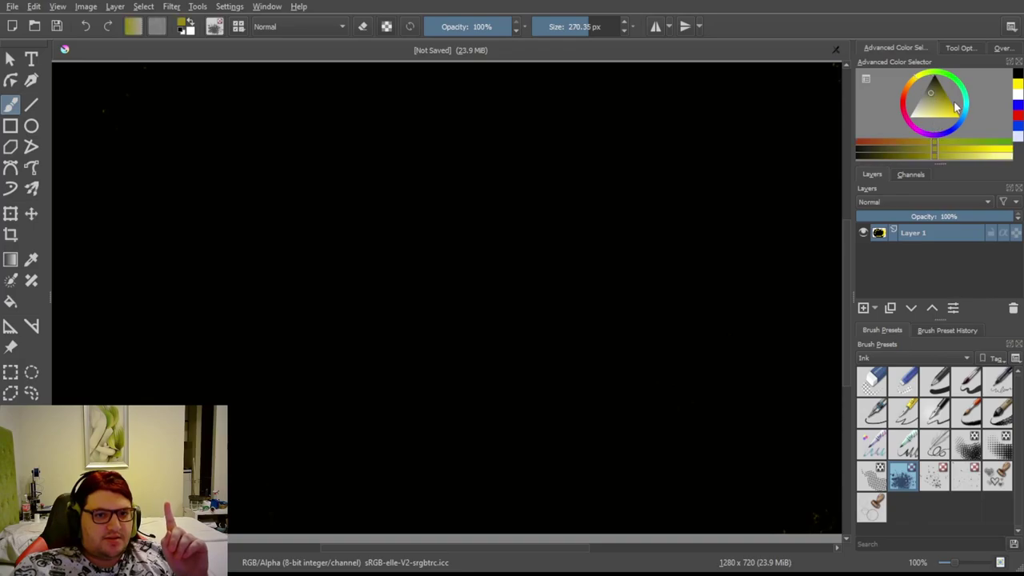
left_click(955, 108)
mouse_move(448, 208)
left_mouse_down()
mouse_move(302, 275)
mouse_move(503, 160)
mouse_move(480, 232)
mouse_move(320, 352)
mouse_move(437, 194)
mouse_move(338, 300)
mouse_move(504, 308)
mouse_move(469, 148)
mouse_move(480, 297)
left_mouse_up()
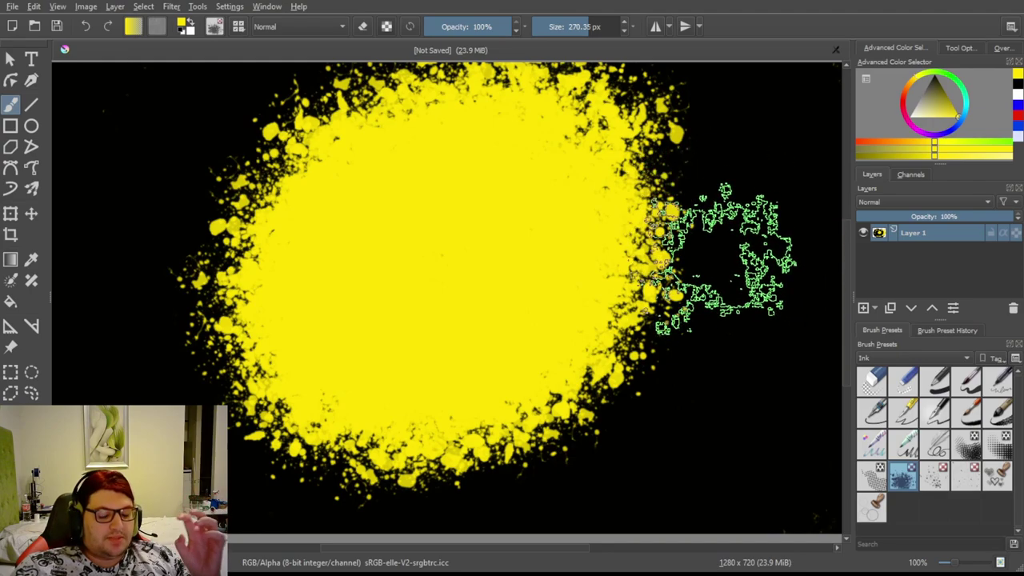
key("ctrl+z")
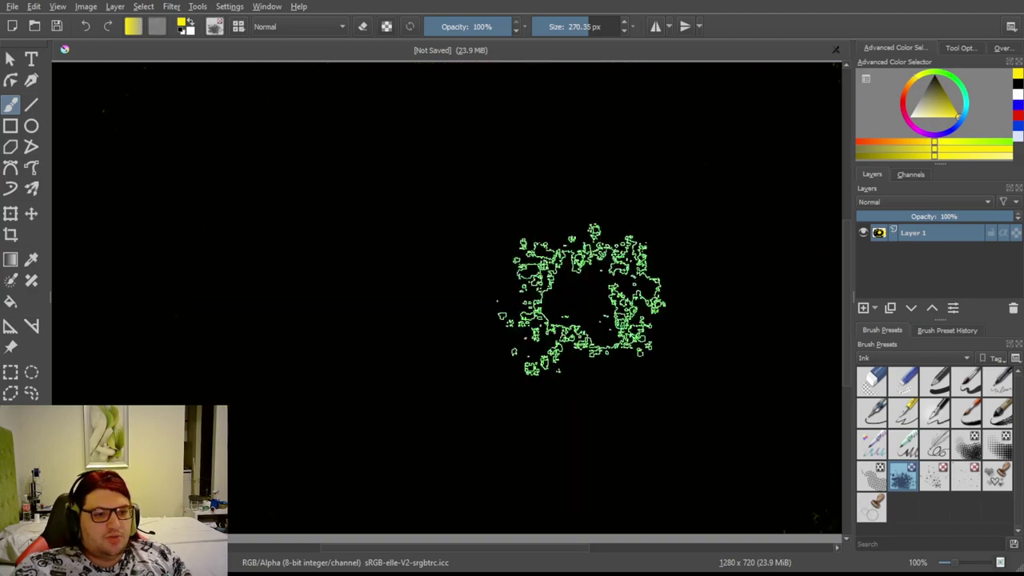
mouse_move(469, 240)
left_mouse_down()
mouse_move(374, 360)
mouse_move(362, 212)
mouse_move(463, 284)
mouse_move(458, 336)
mouse_move(391, 296)
mouse_move(462, 260)
mouse_move(466, 304)
mouse_move(440, 292)
left_mouse_up()
key("ctrl+z")
key("ctrl+z")
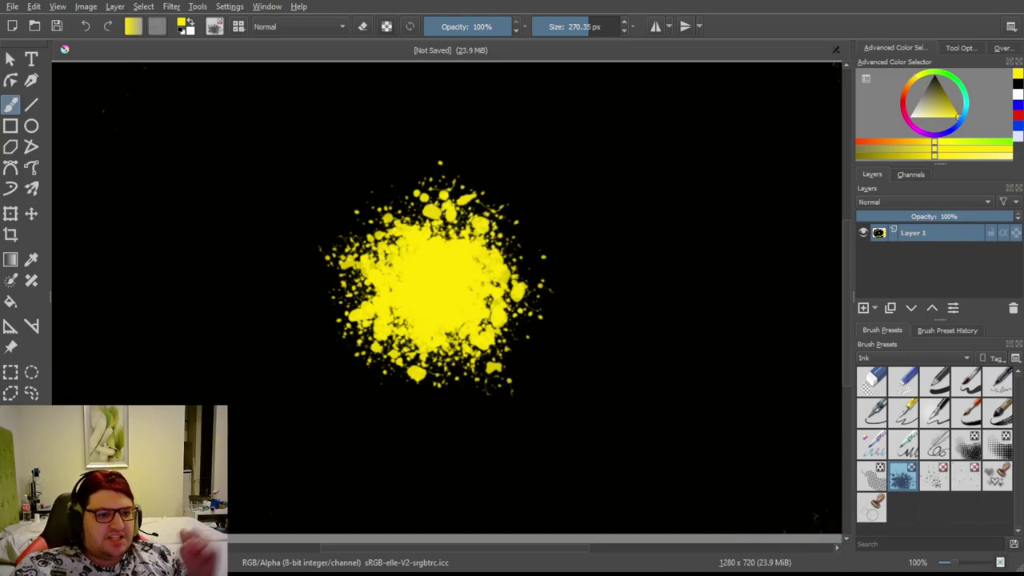
mouse_move(552, 219)
left_mouse_down()
mouse_move(541, 414)
mouse_move(673, 499)
mouse_move(241, 89)
mouse_move(178, 148)
mouse_move(139, 277)
mouse_move(188, 259)
mouse_move(272, 393)
mouse_move(424, 401)
mouse_move(200, 418)
mouse_move(231, 116)
mouse_move(54, 209)
mouse_move(228, 432)
left_mouse_up()
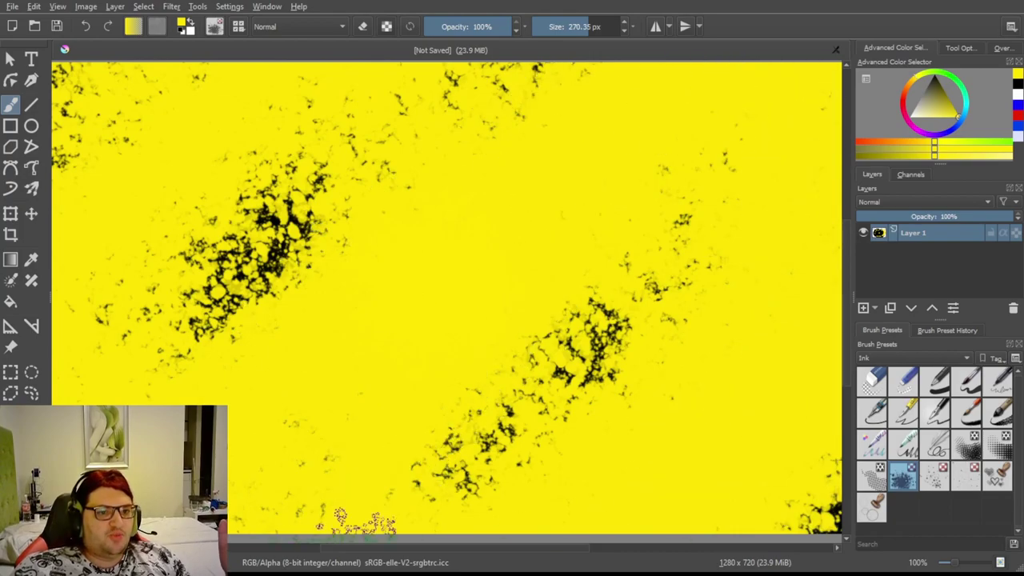
mouse_move(356, 521)
left_mouse_down()
mouse_move(674, 331)
mouse_move(652, 228)
mouse_move(560, 194)
mouse_move(264, 216)
mouse_move(72, 104)
left_mouse_up()
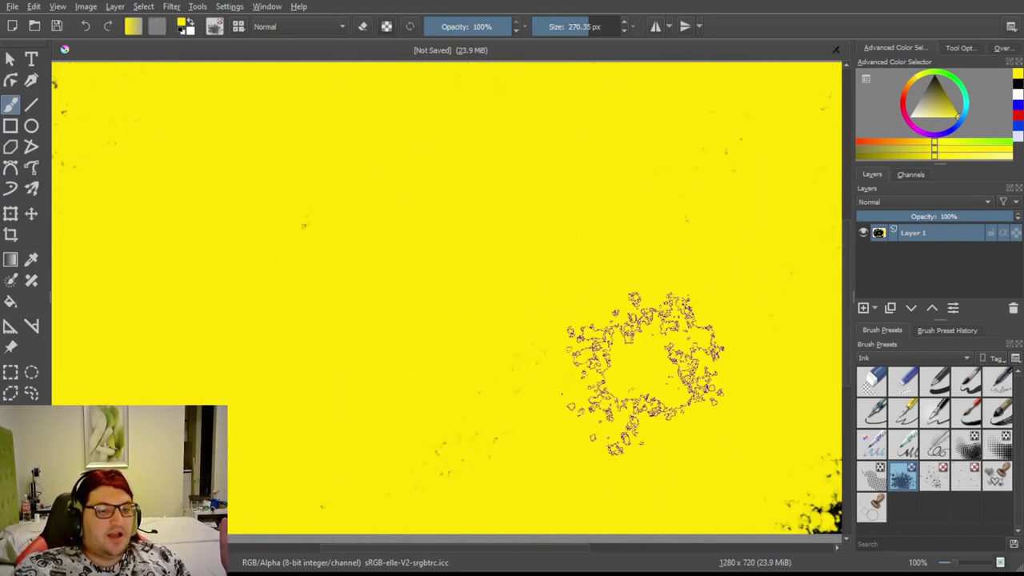
mouse_move(645, 372)
left_mouse_down()
mouse_move(496, 264)
mouse_move(800, 240)
mouse_move(193, 400)
mouse_move(336, 520)
left_mouse_up()
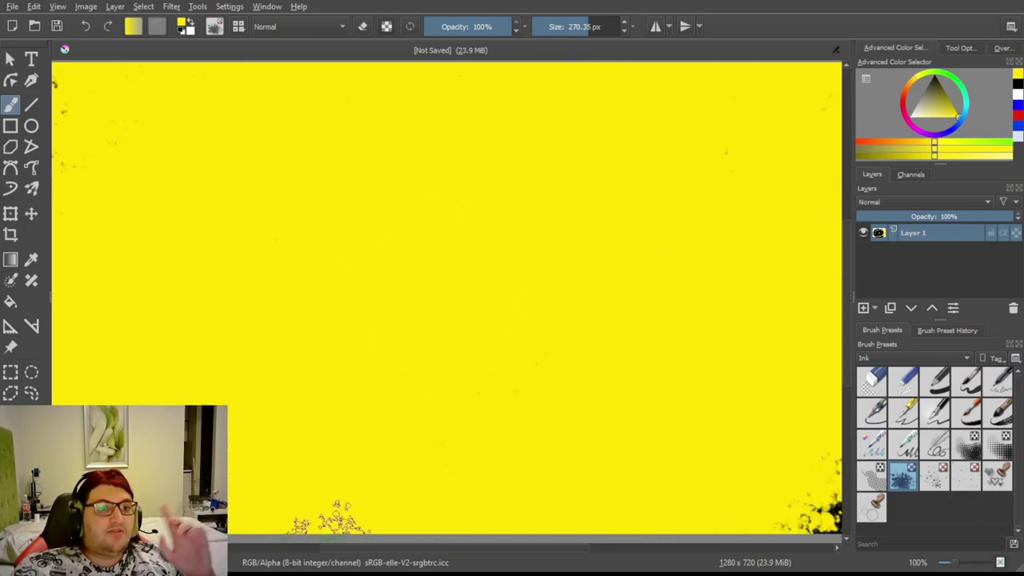
key("BackSpace")
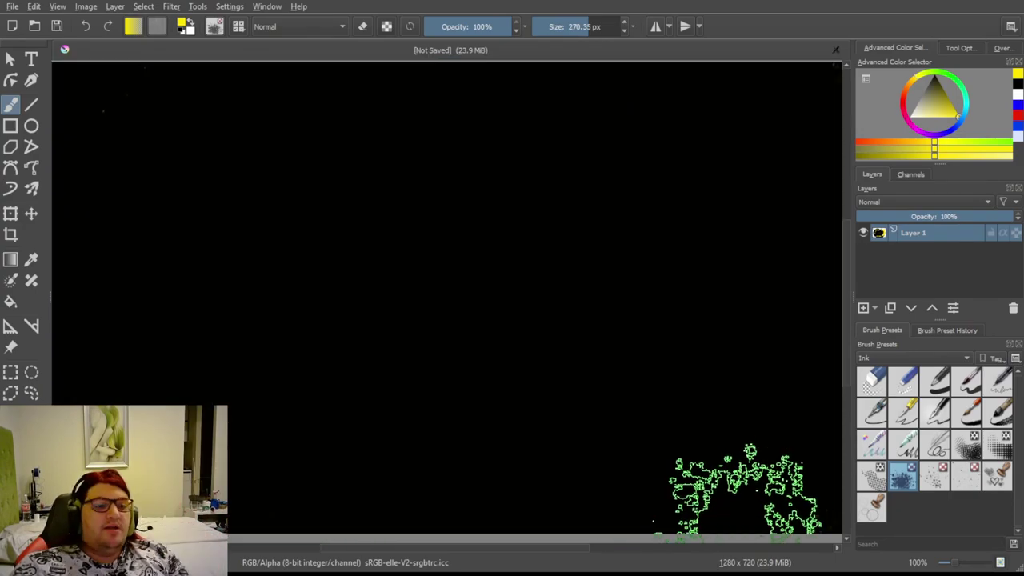
Dab yellow splatters around the canvas, from the top right to the left and centre.
left_click(744, 164)
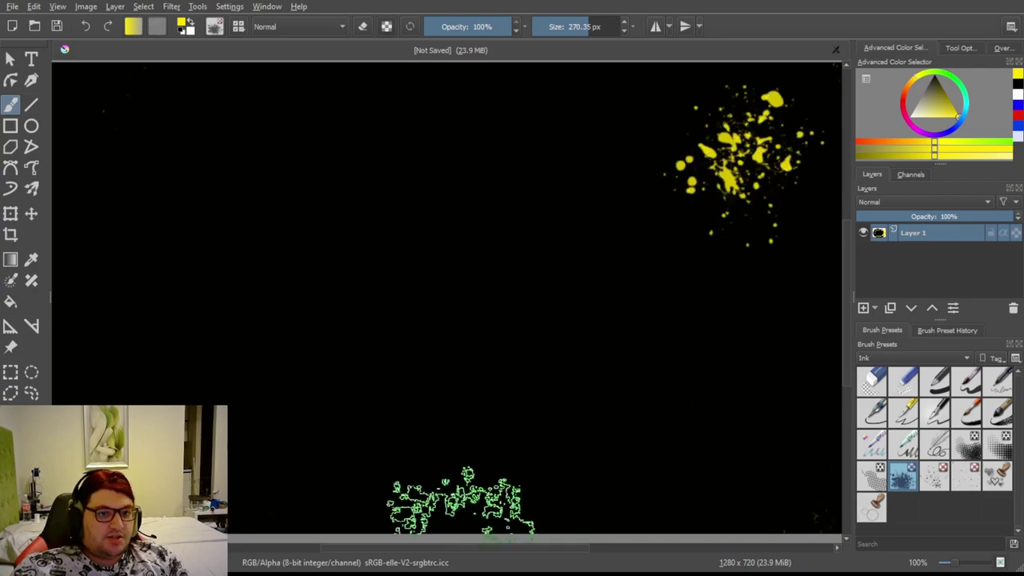
left_click(251, 323)
left_click(254, 190)
left_click(395, 297)
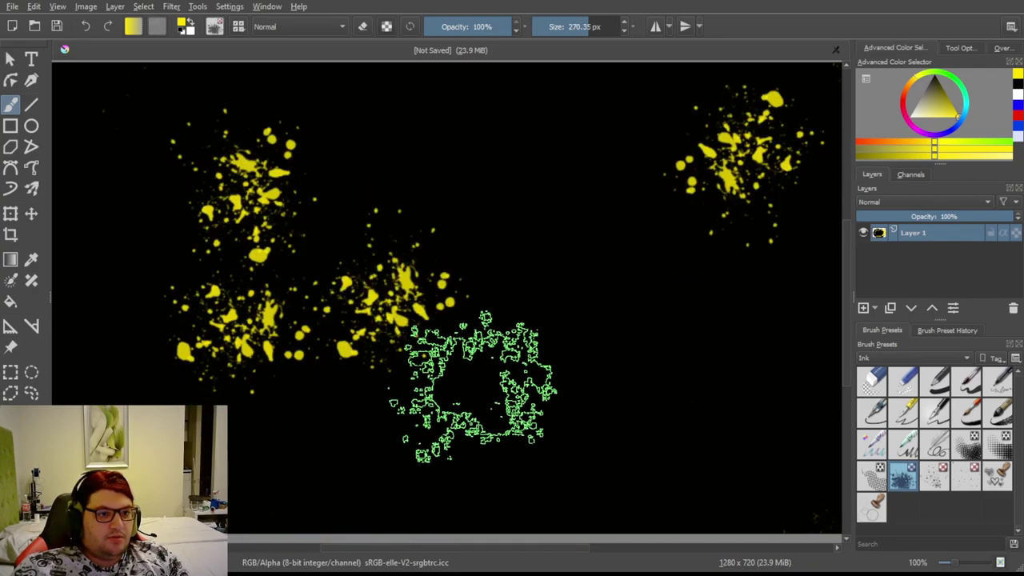
left_click(472, 388)
left_click(724, 362)
left_click(540, 228)
left_click(464, 165)
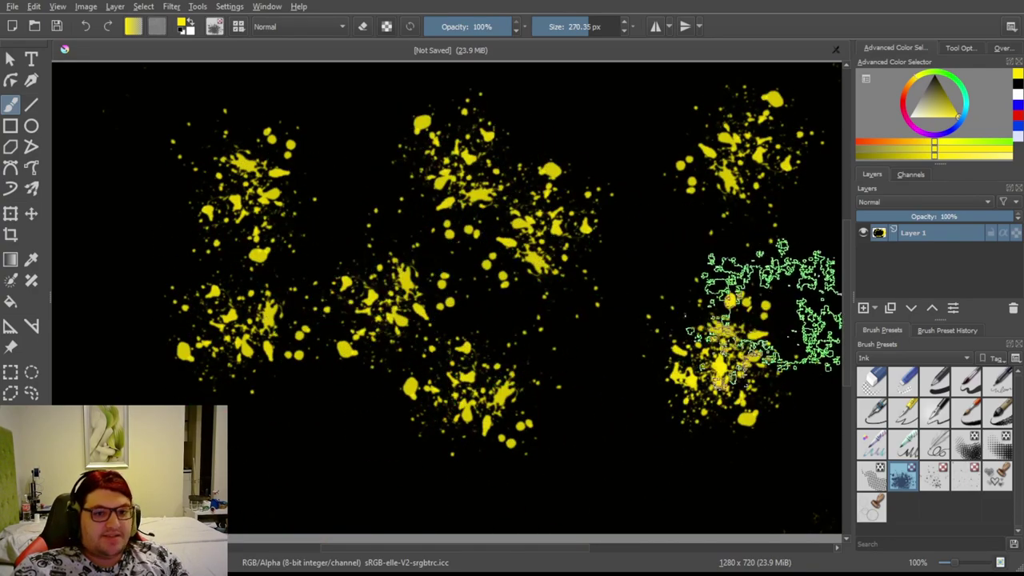
Spray broad blue strokes across the canvas, then add black dabs in the centre.
left_click(963, 126)
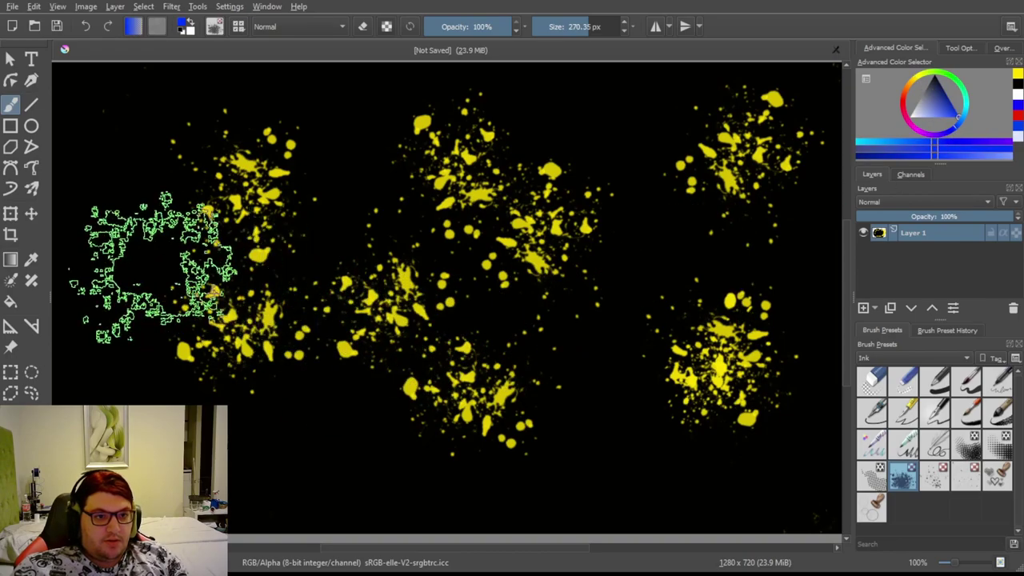
mouse_move(152, 264)
left_mouse_down()
mouse_move(518, 396)
mouse_move(831, 330)
mouse_move(557, 218)
mouse_move(124, 283)
mouse_move(229, 206)
left_mouse_up()
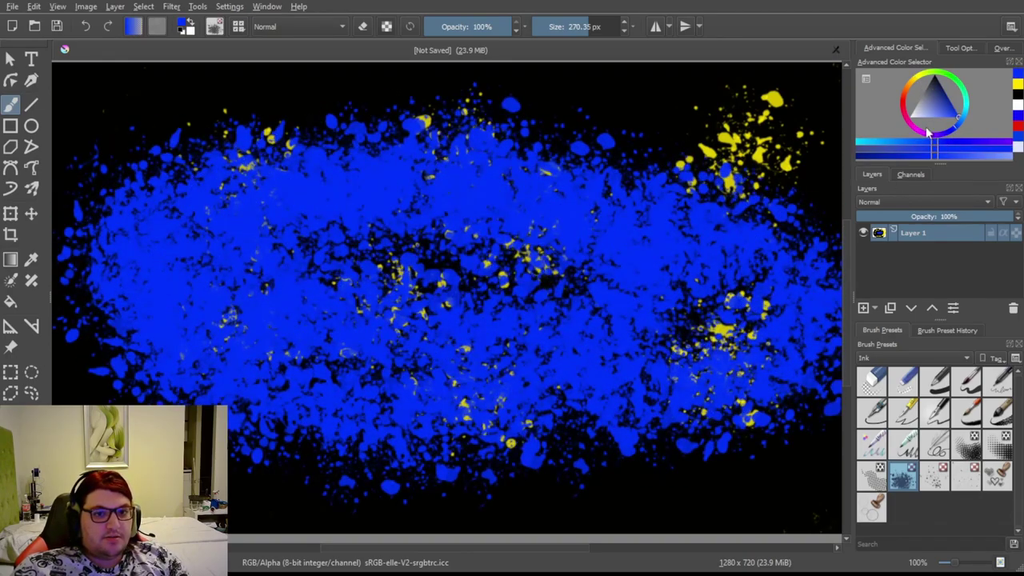
mouse_move(595, 285)
left_mouse_down()
mouse_move(576, 300)
mouse_move(271, 282)
left_mouse_up()
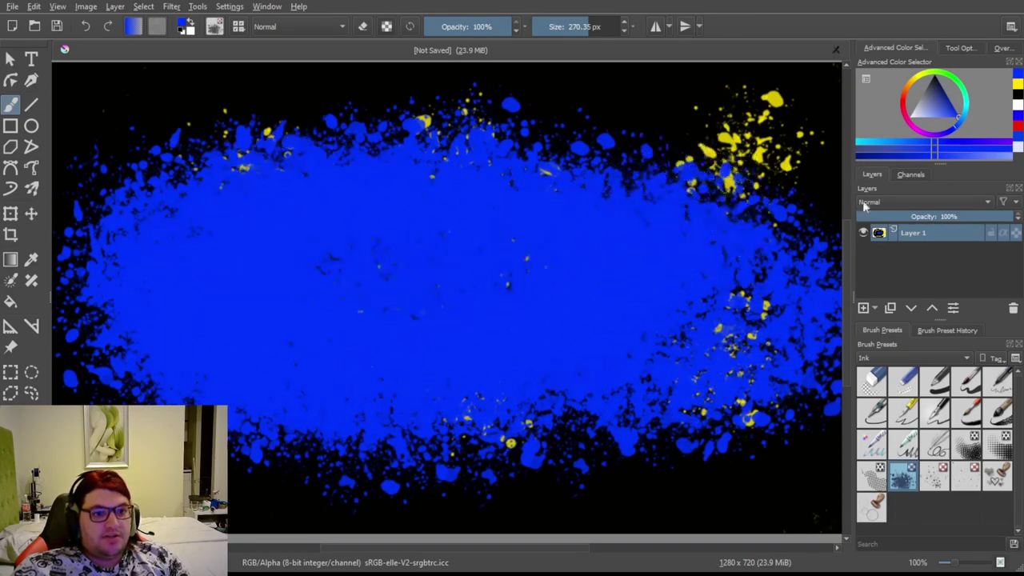
left_click(936, 91)
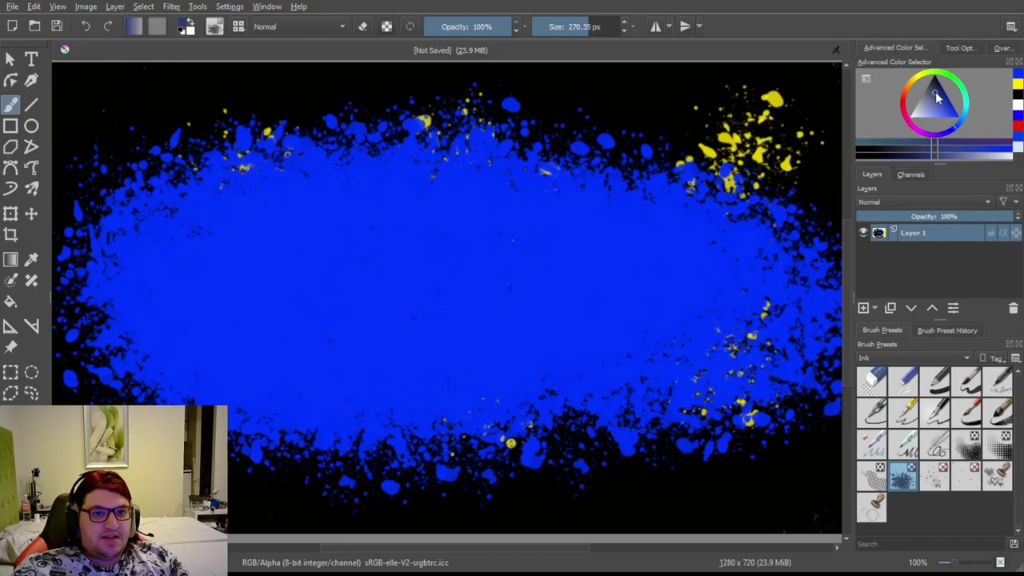
left_click_drag(936, 91, 912, 127)
left_click_drag(491, 251, 432, 240)
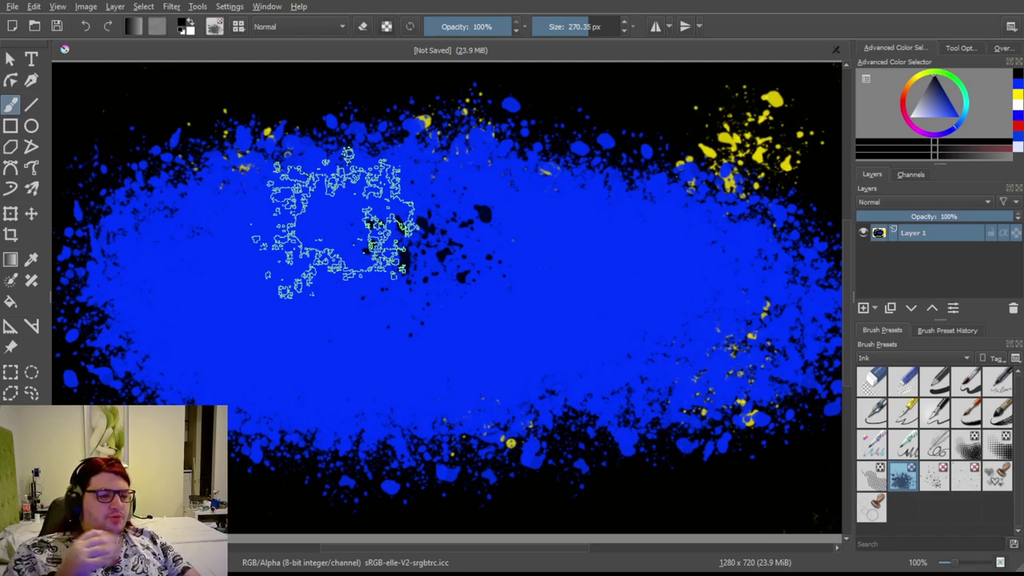
Paste a copy of the black splatter onto the central cluster, then draw a thin 40 px black stroke there.
key("ctrl+shift+a")
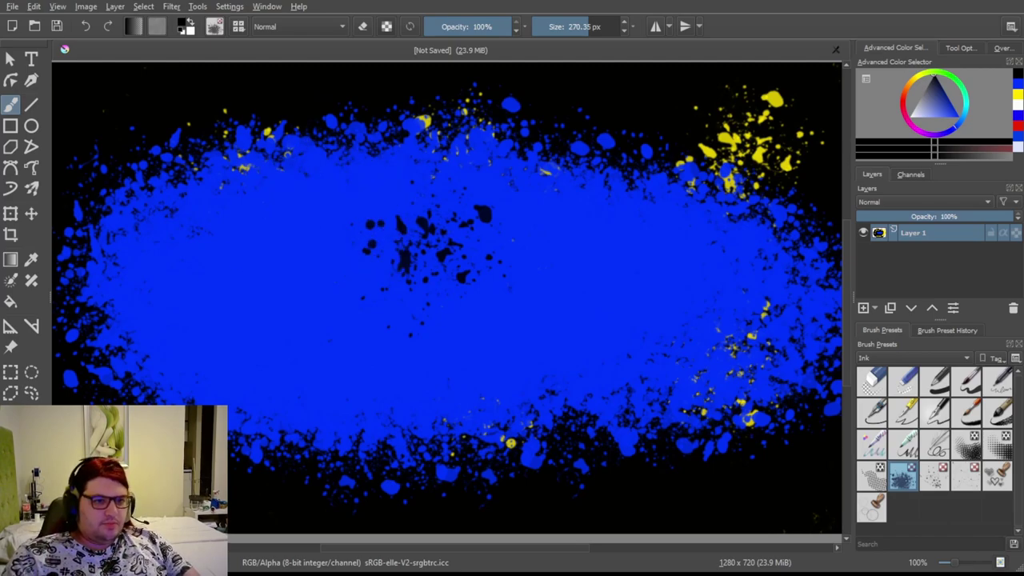
key("ctrl+v")
left_click_drag(553, 270, 416, 251)
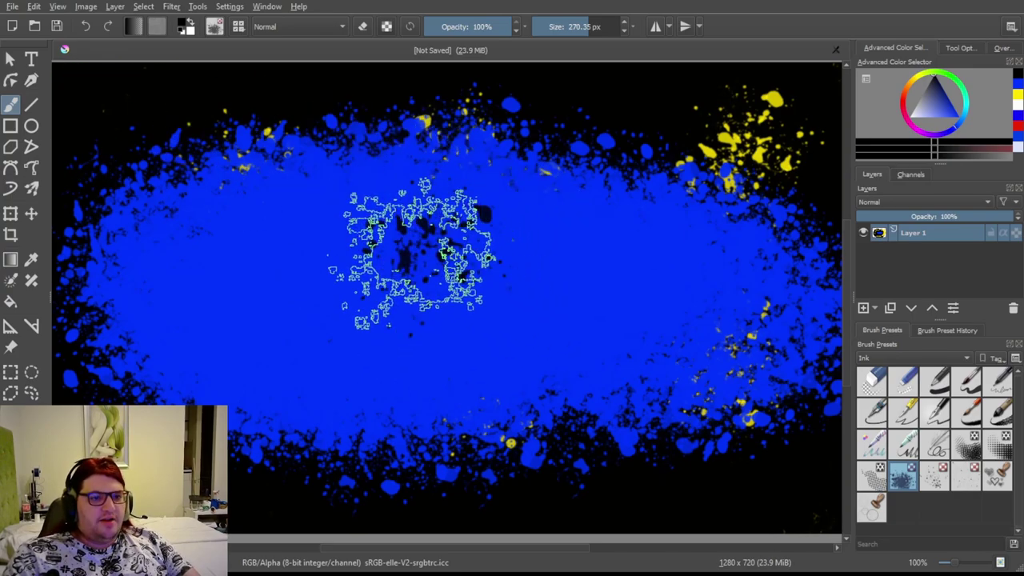
key("ctrl+shift+a")
left_click(936, 381)
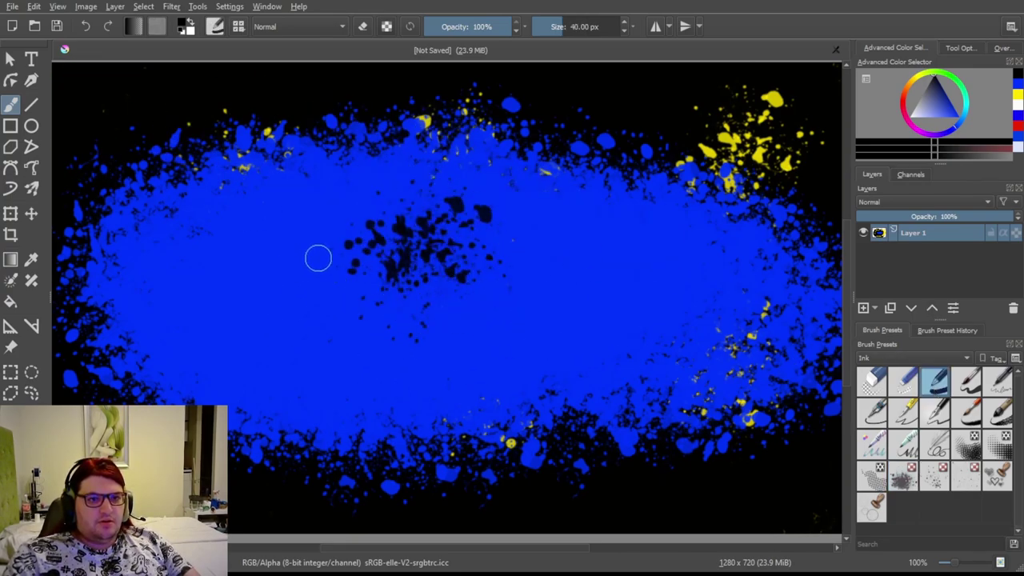
mouse_move(469, 251)
left_mouse_down()
mouse_move(421, 251)
mouse_move(426, 260)
mouse_move(401, 247)
mouse_move(412, 269)
mouse_move(454, 261)
mouse_move(419, 235)
left_mouse_up()
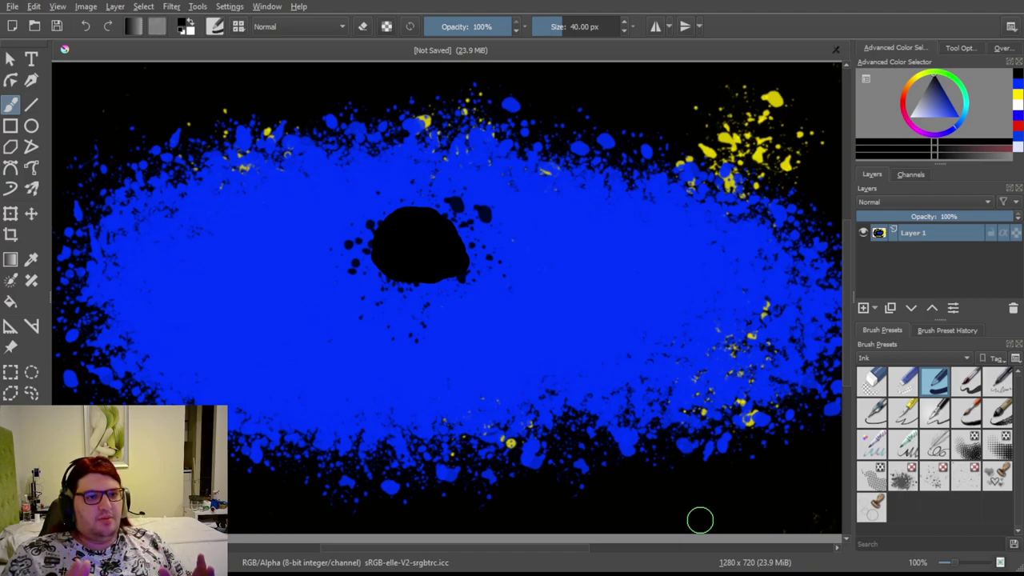
Undo the blue painting back to plain black, pick pure white, and select the 200 px splatter brush.
key("Delete")
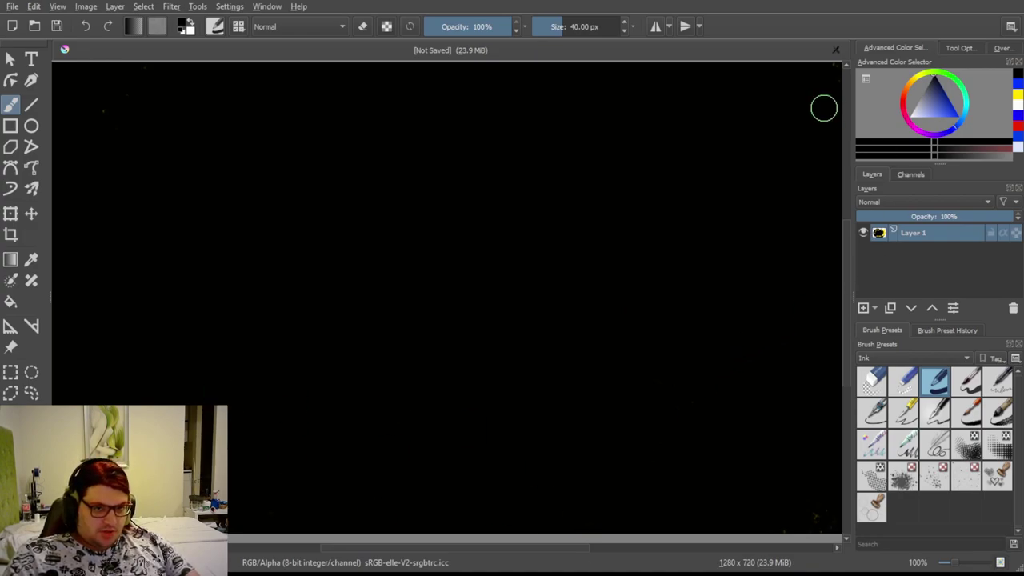
left_click(916, 107)
left_click(901, 120)
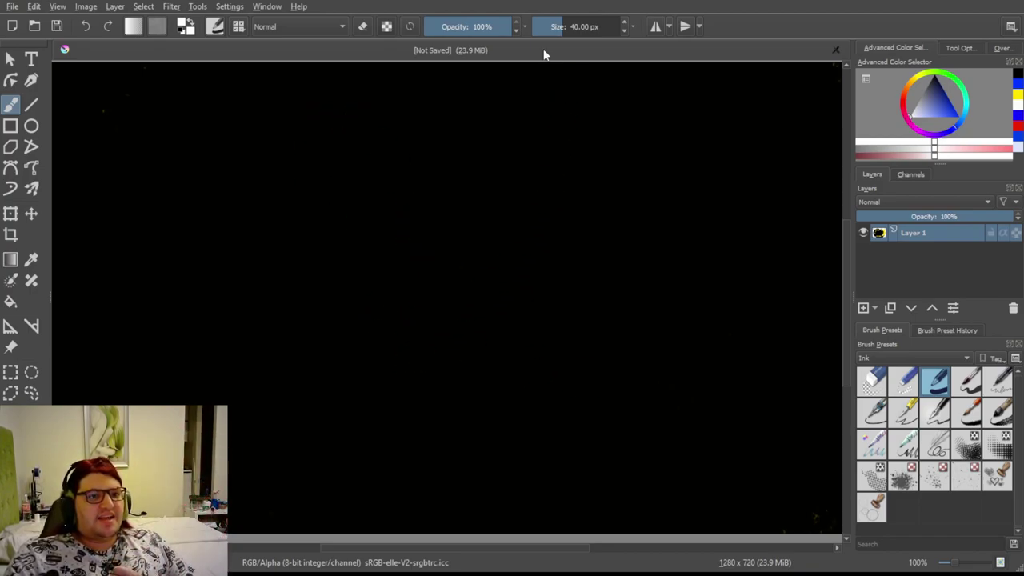
left_click(902, 478)
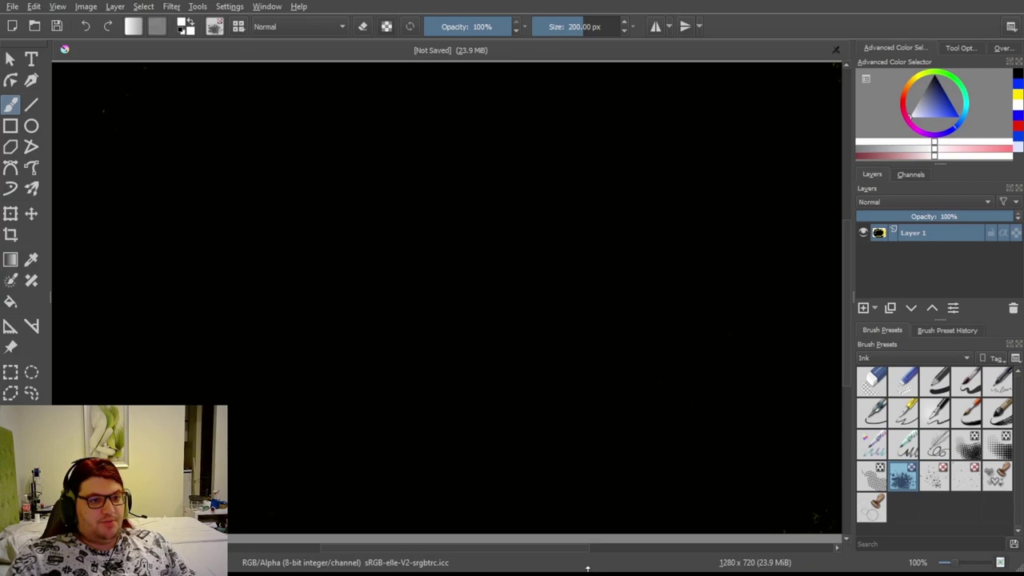
Spray two white splatters side by side near the centre, then return to the 40 px ink brush.
left_click(424, 269)
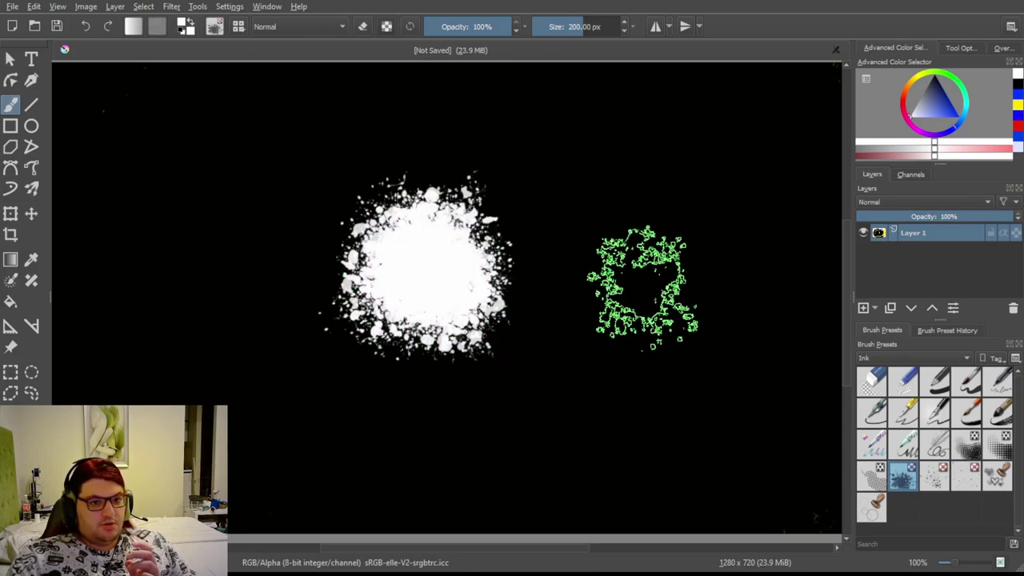
mouse_move(643, 288)
left_mouse_down()
mouse_move(651, 317)
mouse_move(636, 262)
mouse_move(617, 325)
mouse_move(657, 289)
mouse_move(632, 292)
left_mouse_up()
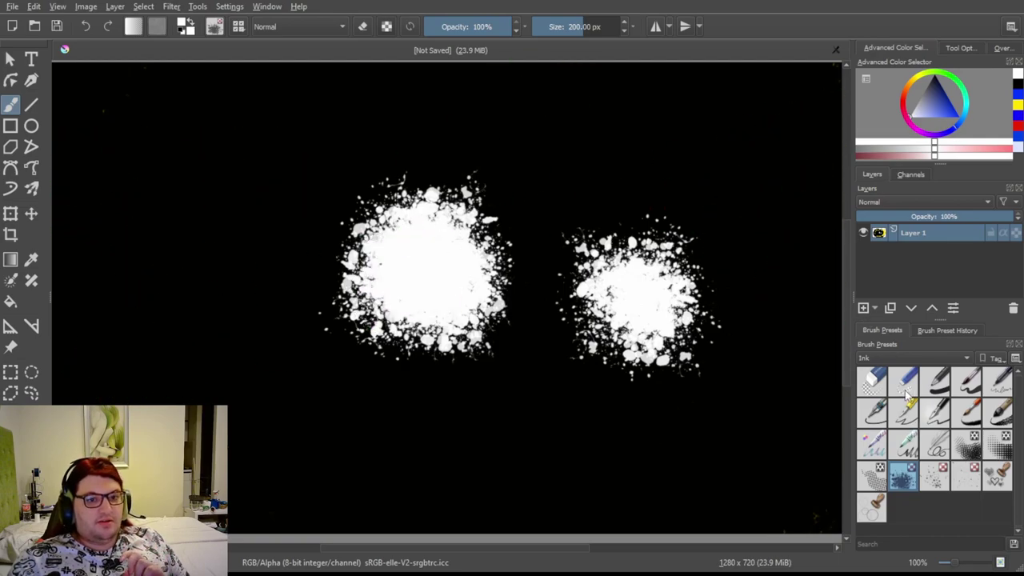
left_click(935, 382)
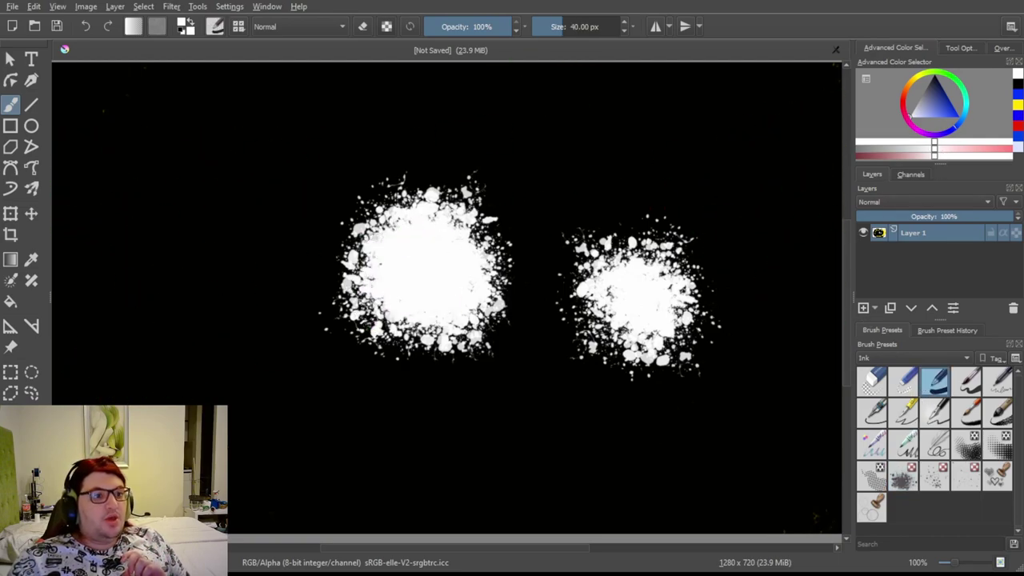
Dab a small white spot on the left, then set the paint colour to saturated red.
left_click(907, 112)
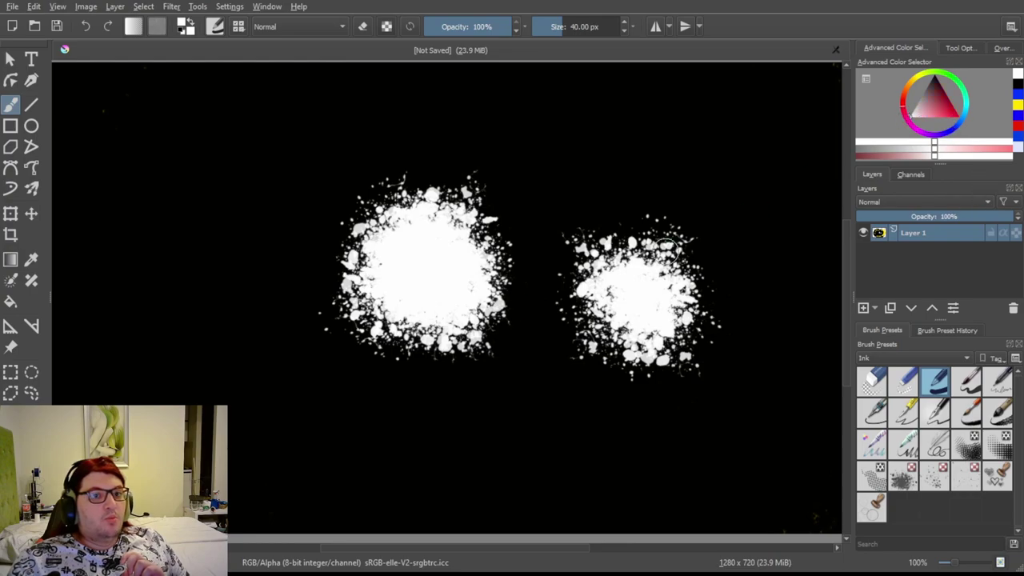
left_click(144, 334)
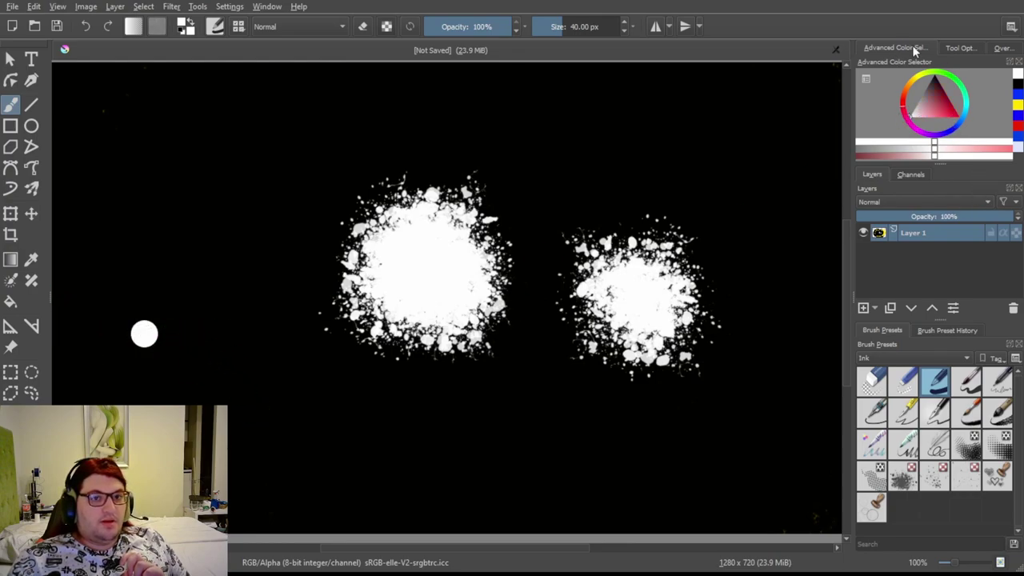
left_click(958, 117)
Paint red blobs: one over the left dab, an enlarged central blob, and another left of it.
left_click_drag(141, 341, 138, 320)
left_click_drag(133, 333, 163, 327)
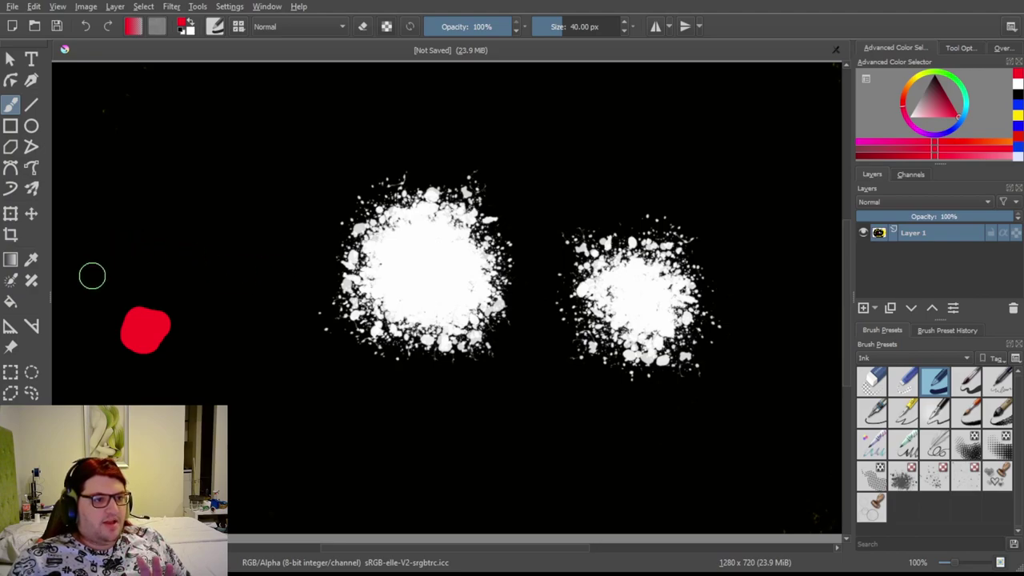
left_click_drag(101, 286, 110, 318)
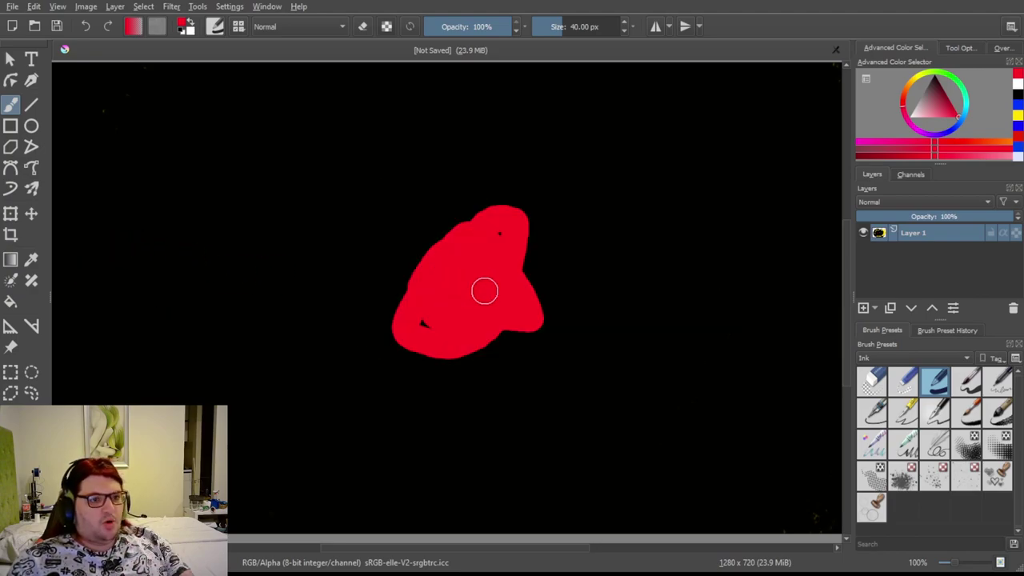
mouse_move(449, 232)
left_mouse_down()
mouse_move(522, 337)
mouse_move(364, 312)
mouse_move(505, 222)
mouse_move(446, 354)
mouse_move(410, 232)
mouse_move(505, 268)
mouse_move(457, 314)
mouse_move(411, 324)
mouse_move(419, 356)
mouse_move(364, 362)
mouse_move(473, 349)
left_mouse_up()
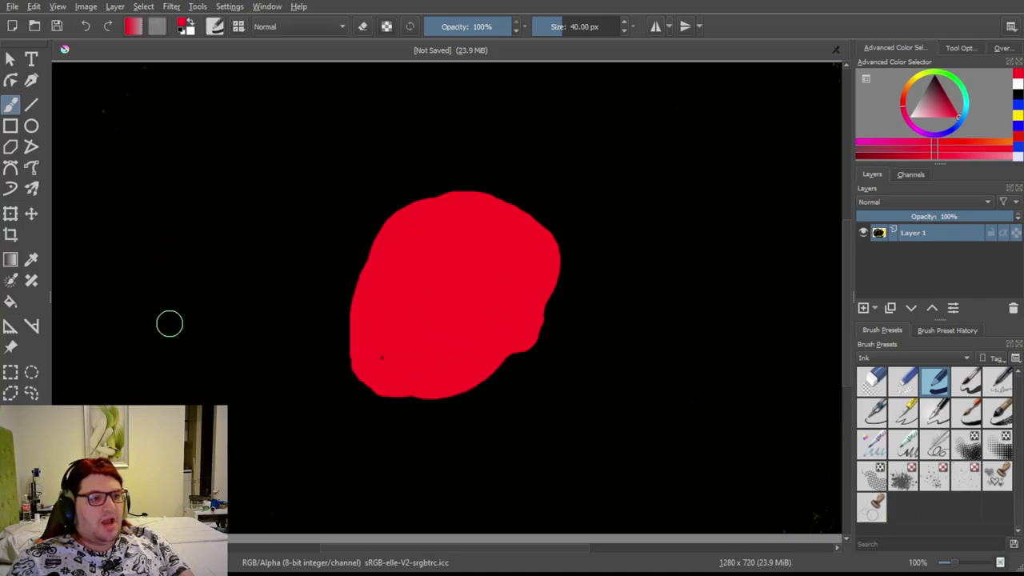
mouse_move(222, 237)
left_mouse_down()
mouse_move(228, 268)
mouse_move(182, 246)
mouse_move(227, 250)
mouse_move(188, 237)
mouse_move(232, 262)
mouse_move(190, 233)
mouse_move(237, 296)
mouse_move(178, 237)
mouse_move(238, 279)
mouse_move(196, 215)
mouse_move(168, 302)
mouse_move(262, 239)
mouse_move(197, 228)
mouse_move(257, 294)
mouse_move(200, 229)
mouse_move(249, 286)
mouse_move(230, 213)
left_mouse_up()
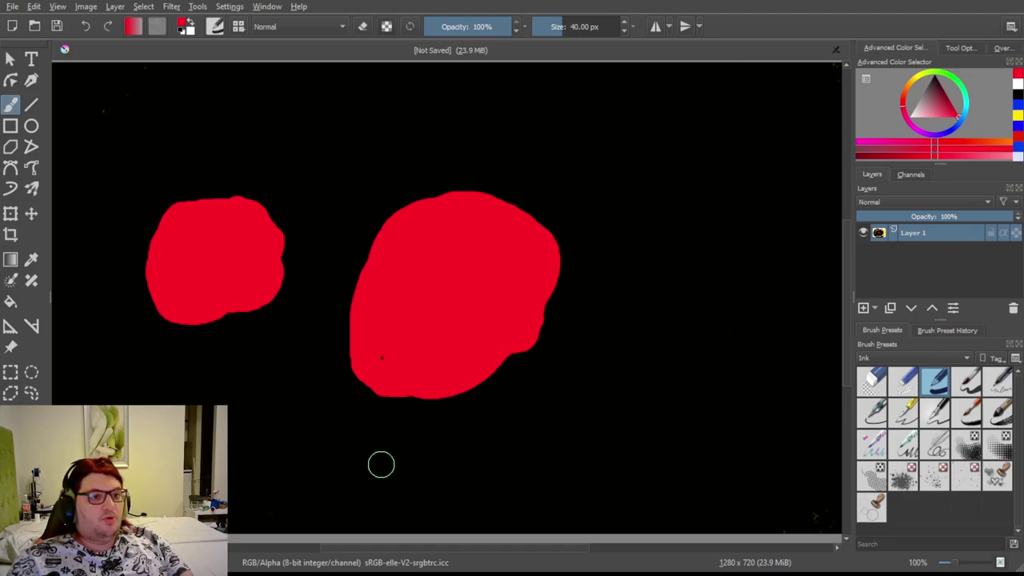
Undo the left blob and widen the central red blob, undoing a stray looping stroke.
key("ctrl+z")
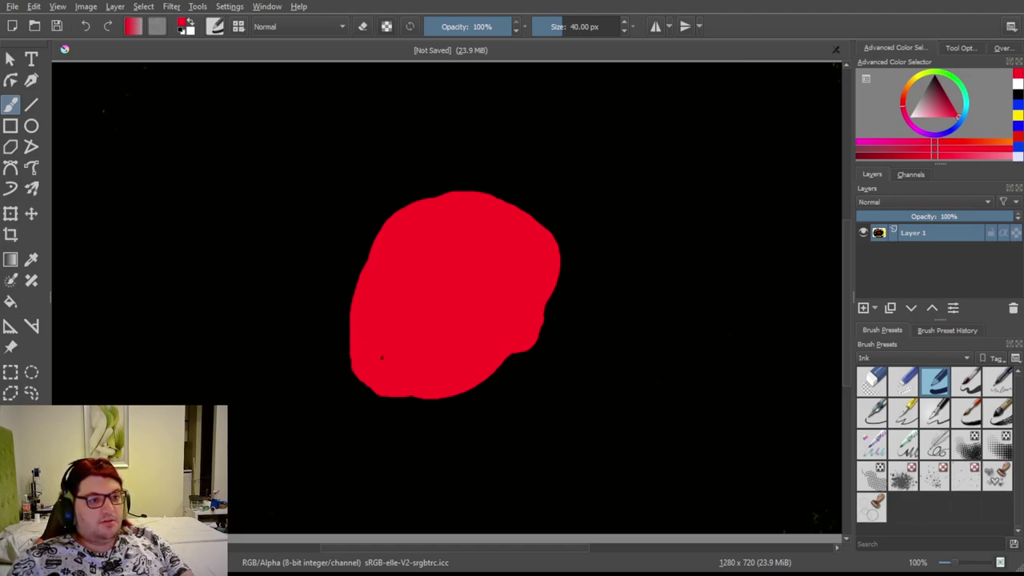
mouse_move(314, 272)
left_mouse_down()
mouse_move(343, 280)
mouse_move(339, 335)
mouse_move(331, 261)
mouse_move(317, 241)
left_mouse_up()
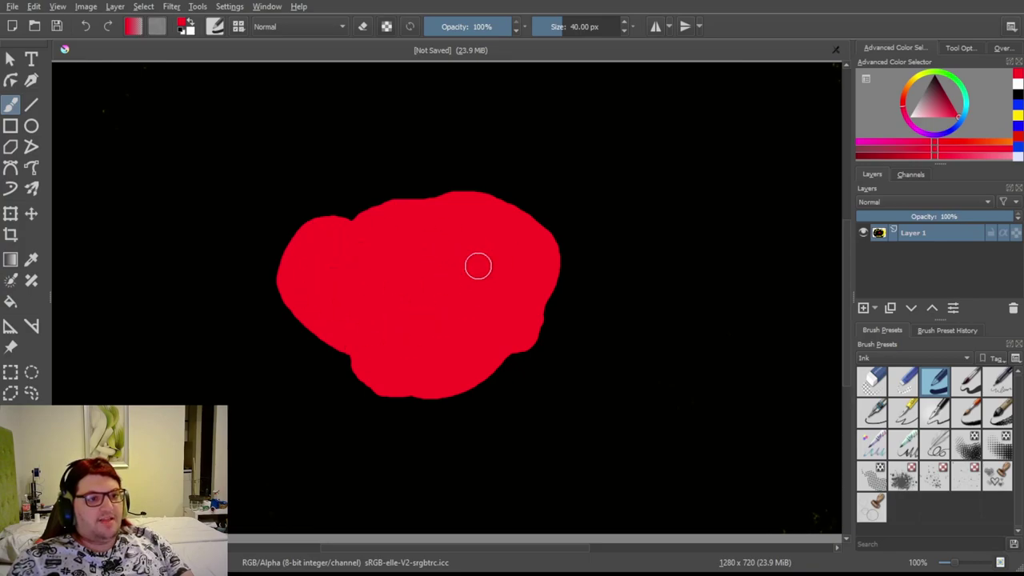
mouse_move(338, 304)
left_mouse_down()
mouse_move(301, 297)
mouse_move(480, 263)
mouse_move(351, 375)
mouse_move(435, 205)
mouse_move(465, 427)
mouse_move(415, 195)
mouse_move(500, 381)
mouse_move(314, 215)
mouse_move(512, 300)
mouse_move(329, 159)
mouse_move(467, 409)
mouse_move(398, 175)
mouse_move(401, 392)
left_mouse_up()
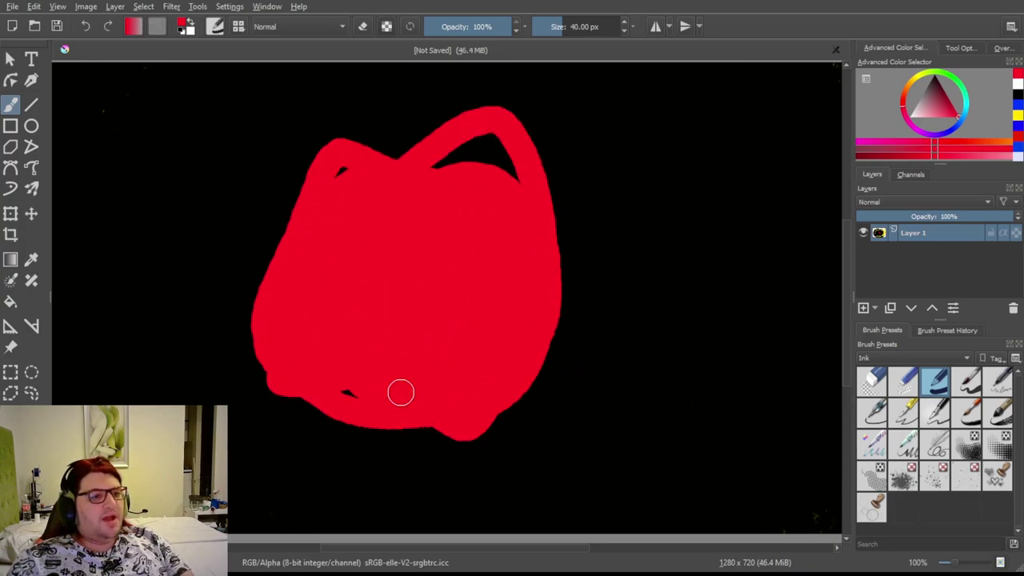
key("ctrl+z")
Paint a round red blob to the right and a small one below, and fill gaps in the big blob.
mouse_move(621, 364)
left_mouse_down()
mouse_move(701, 344)
mouse_move(723, 301)
mouse_move(680, 326)
mouse_move(735, 304)
mouse_move(694, 302)
mouse_move(710, 331)
mouse_move(715, 299)
mouse_move(678, 309)
mouse_move(737, 303)
mouse_move(672, 304)
mouse_move(702, 337)
left_mouse_up()
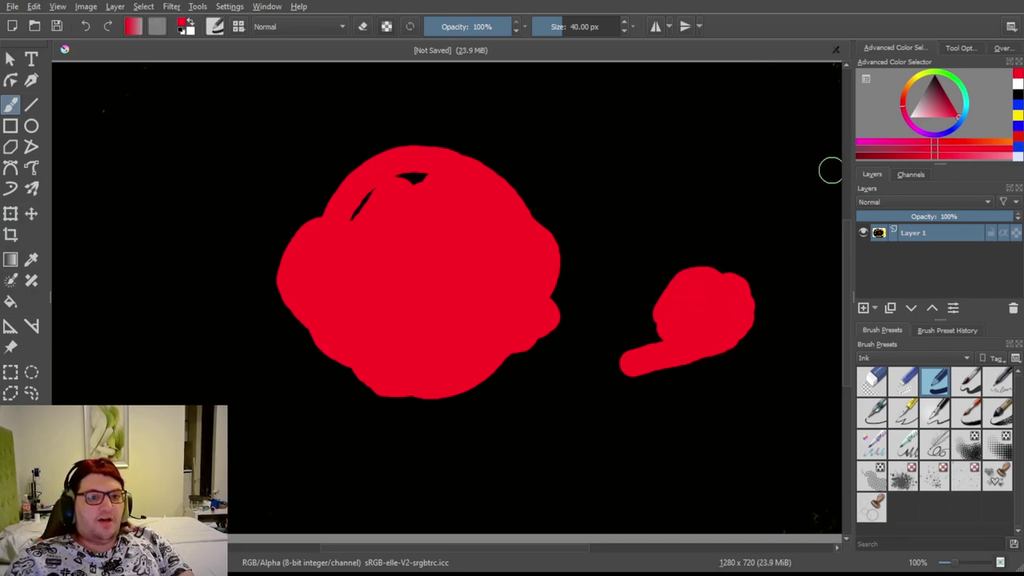
mouse_move(744, 255)
left_mouse_down()
mouse_move(745, 277)
mouse_move(702, 291)
mouse_move(736, 301)
mouse_move(732, 272)
mouse_move(679, 285)
mouse_move(702, 325)
mouse_move(746, 297)
mouse_move(684, 280)
mouse_move(717, 327)
mouse_move(751, 287)
mouse_move(716, 267)
left_mouse_up()
mouse_move(702, 324)
left_mouse_down()
mouse_move(753, 283)
mouse_move(686, 248)
mouse_move(648, 321)
mouse_move(715, 338)
mouse_move(741, 280)
left_mouse_up()
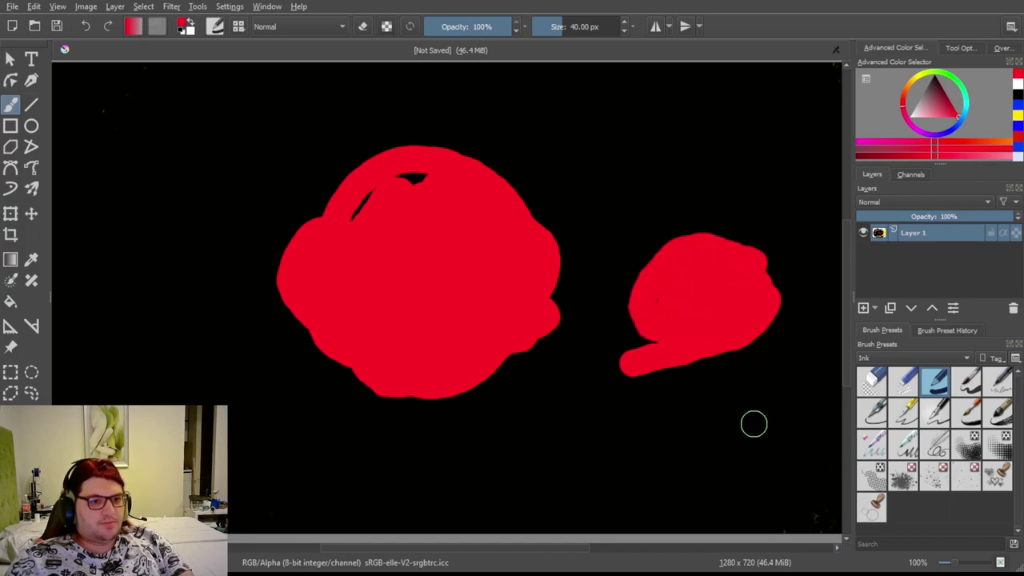
mouse_move(628, 464)
left_mouse_down()
mouse_move(617, 491)
mouse_move(638, 466)
mouse_move(615, 472)
mouse_move(651, 483)
mouse_move(627, 463)
mouse_move(619, 495)
mouse_move(645, 482)
mouse_move(607, 485)
left_mouse_up()
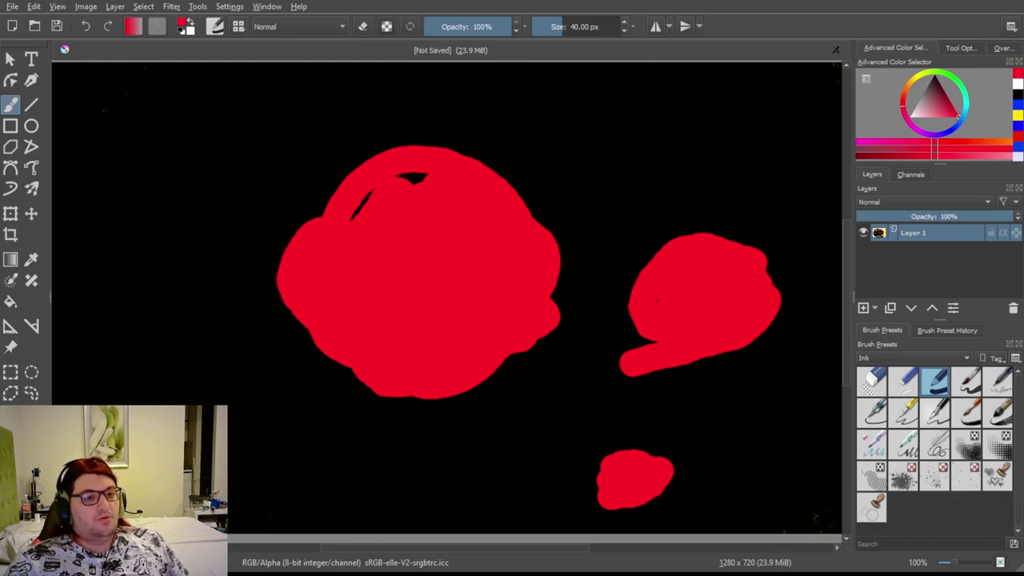
mouse_move(422, 206)
left_mouse_down()
mouse_move(397, 212)
mouse_move(421, 189)
mouse_move(382, 193)
mouse_move(364, 220)
mouse_move(448, 179)
mouse_move(374, 203)
mouse_move(415, 288)
mouse_move(423, 216)
left_mouse_up()
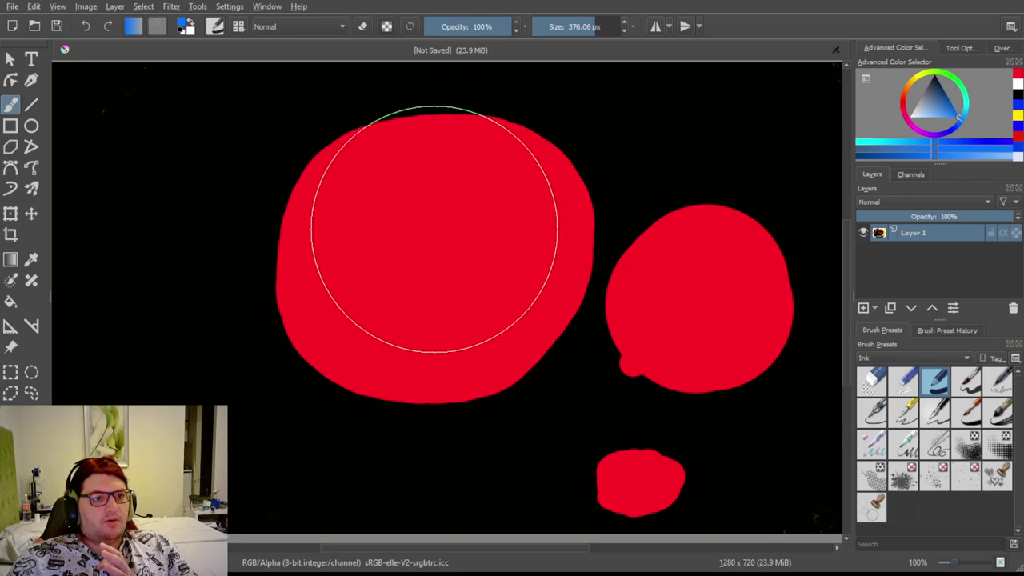
Repaint the big blob blue, the right blob pale blue with a smaller brush, and spray peach on the blue blob.
mouse_move(434, 240)
left_mouse_down()
mouse_move(405, 236)
mouse_move(393, 309)
mouse_move(464, 220)
mouse_move(469, 245)
mouse_move(480, 232)
left_mouse_up()
left_click(927, 121)
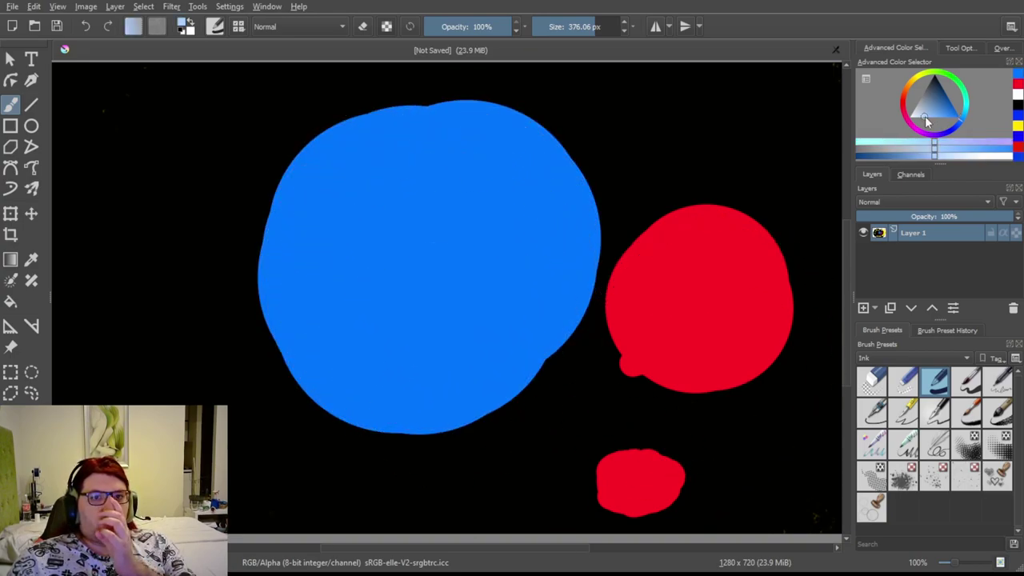
key("bracketleft")
key("bracketleft")
key("bracketleft")
key("bracketleft")
key("bracketleft")
mouse_move(721, 327)
left_mouse_down()
mouse_move(743, 259)
mouse_move(691, 241)
mouse_move(666, 275)
mouse_move(681, 348)
left_mouse_up()
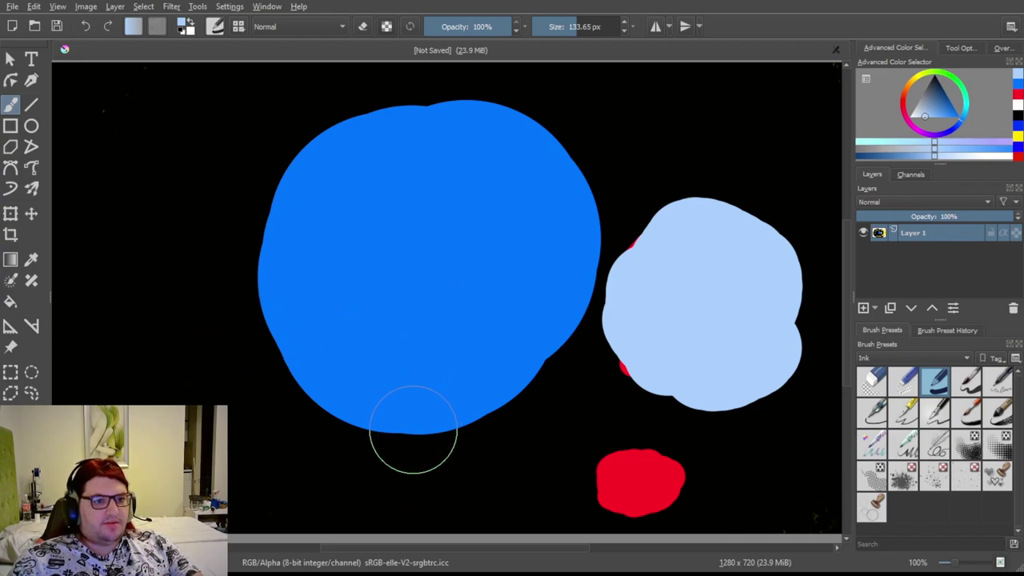
mouse_move(356, 240)
left_mouse_down()
mouse_move(376, 296)
mouse_move(344, 280)
mouse_move(348, 428)
left_mouse_up()
mouse_move(384, 372)
left_mouse_down()
mouse_move(356, 320)
mouse_move(364, 276)
mouse_move(372, 308)
mouse_move(424, 376)
mouse_move(364, 292)
mouse_move(376, 272)
left_mouse_up()
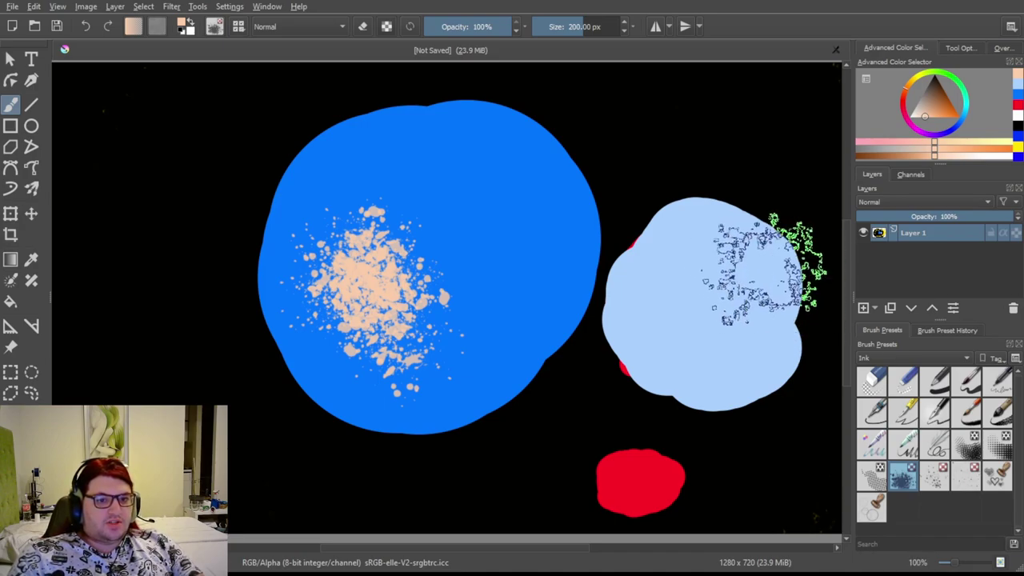
Spray peach on the pale blue blob, then paint the small bottom blob white with the 40 px ink brush.
mouse_move(742, 275)
left_mouse_down()
mouse_move(727, 270)
mouse_move(744, 268)
left_mouse_up()
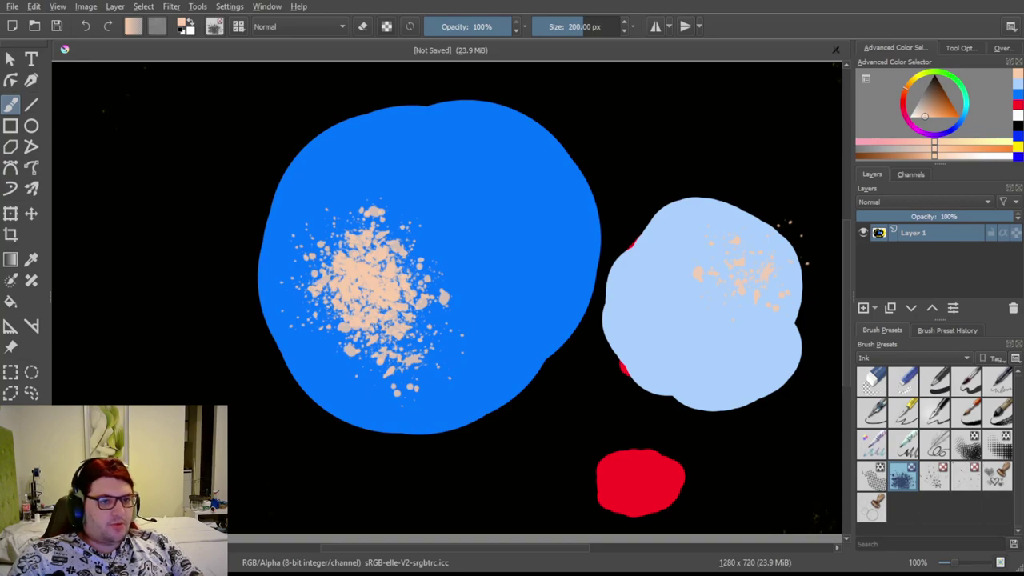
left_click(909, 120)
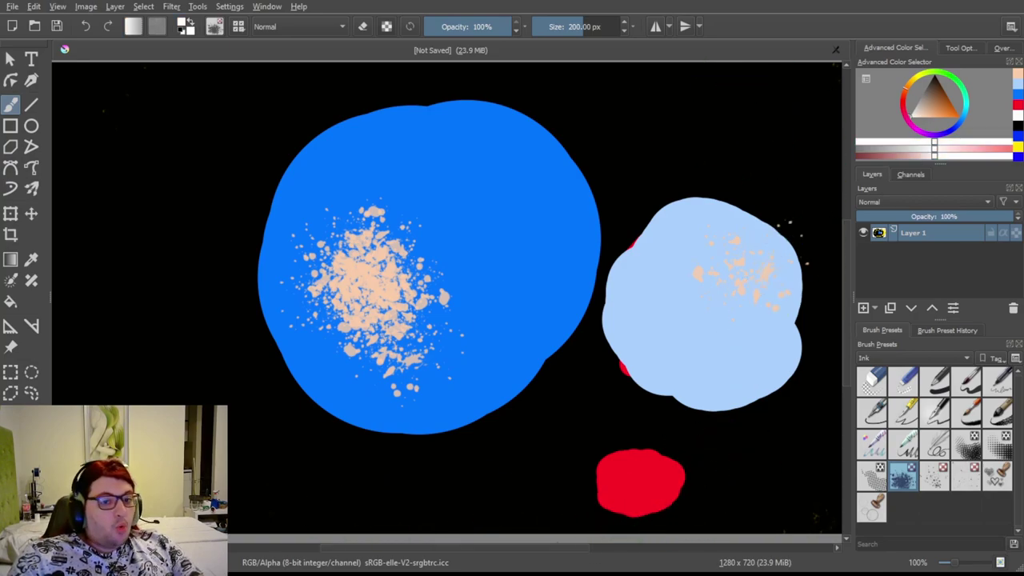
left_click(936, 380)
mouse_move(632, 480)
left_mouse_down()
mouse_move(613, 499)
mouse_move(647, 466)
mouse_move(644, 456)
left_mouse_up()
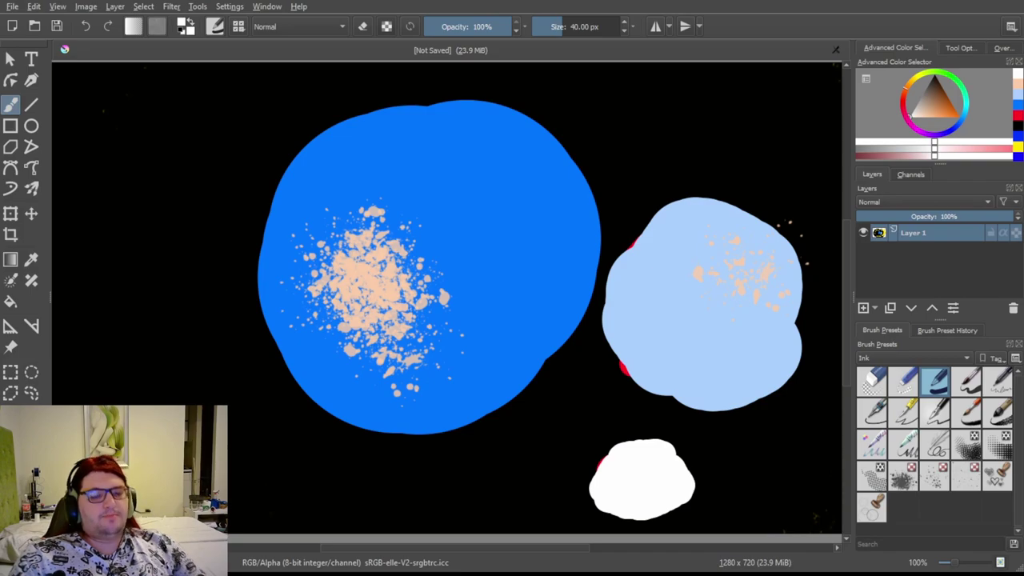
Clear the canvas to black, then paint a red stroke across the sky.
key("d")
key("BackSpace")
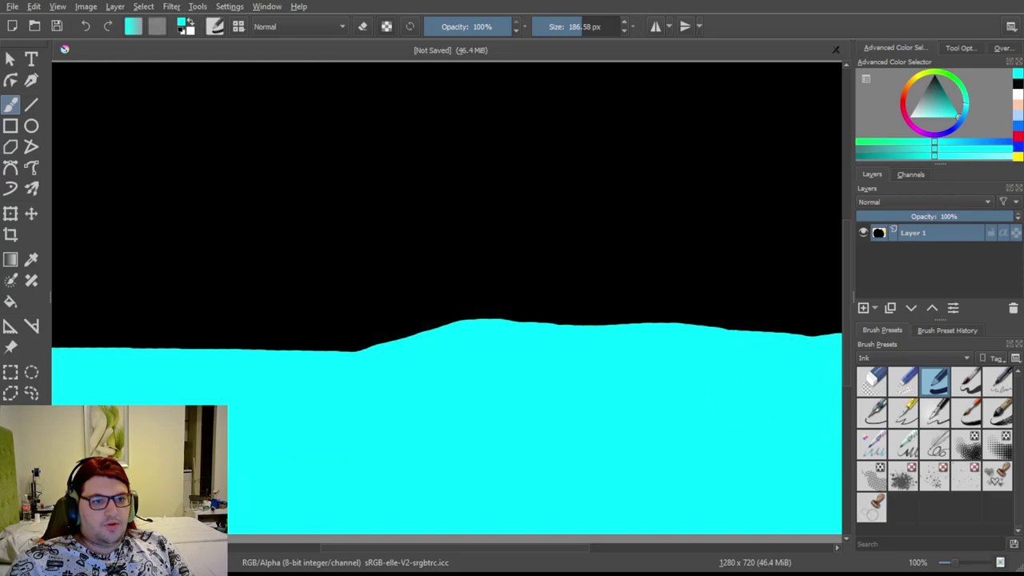
left_click_drag(976, 103, 964, 131)
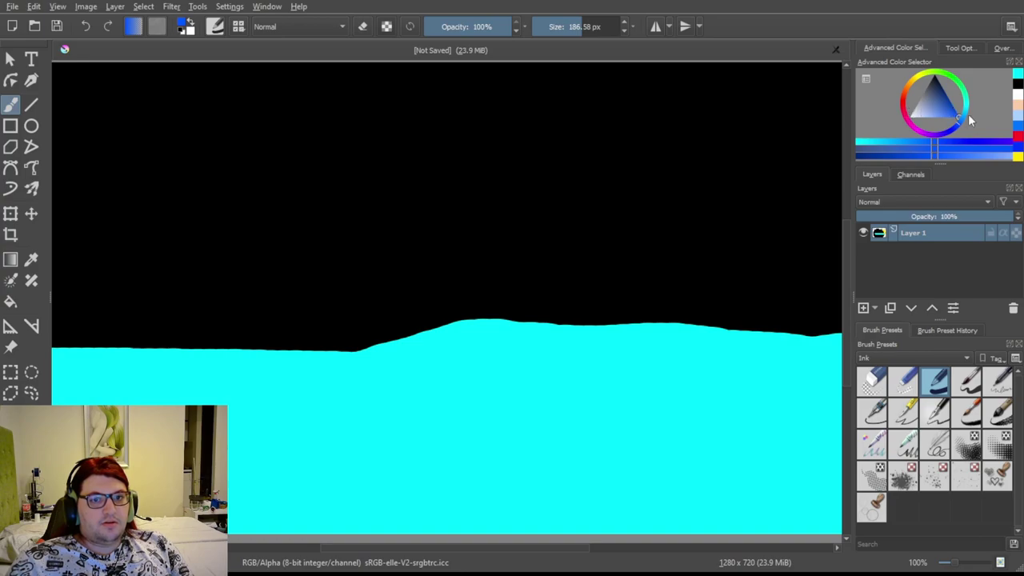
left_click(906, 108)
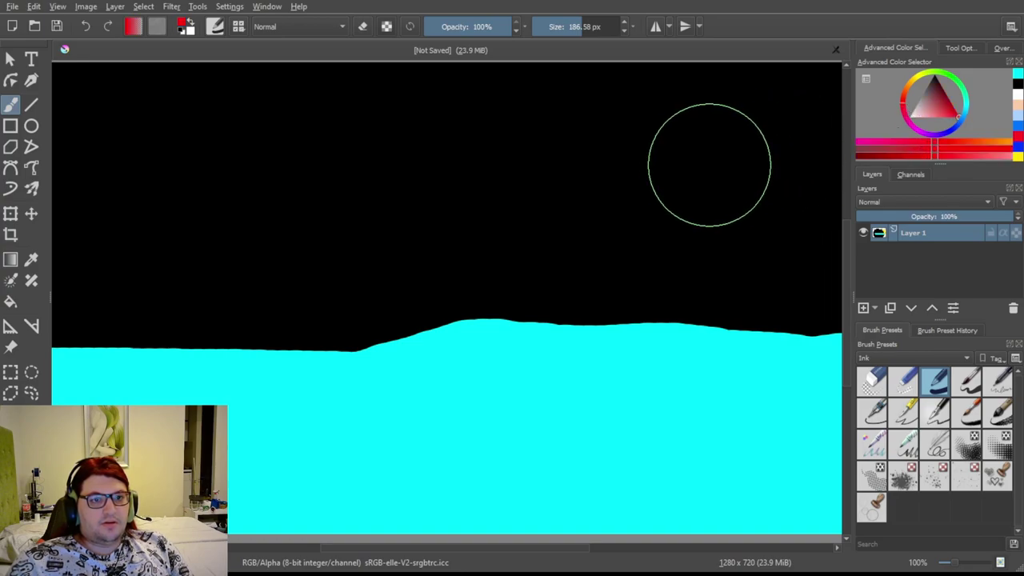
mouse_move(670, 150)
left_mouse_down()
mouse_move(284, 190)
mouse_move(282, 156)
mouse_move(460, 130)
mouse_move(102, 149)
mouse_move(169, 232)
mouse_move(98, 279)
mouse_move(91, 309)
mouse_move(134, 278)
mouse_move(466, 265)
mouse_move(389, 160)
left_mouse_up()
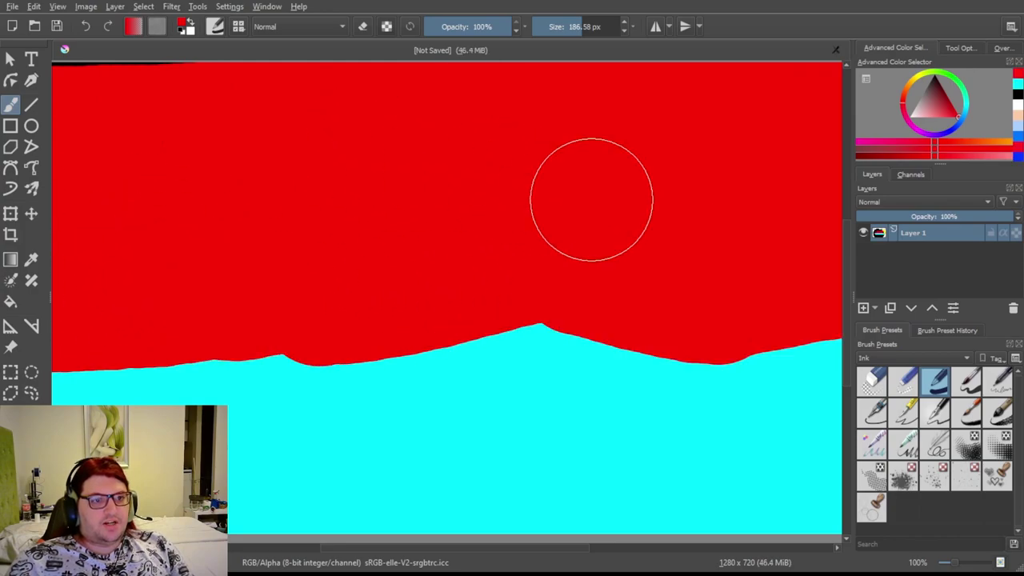
Add a cyan sun and small cyan cloud, then undo everything back to a plain black canvas.
left_click(964, 110)
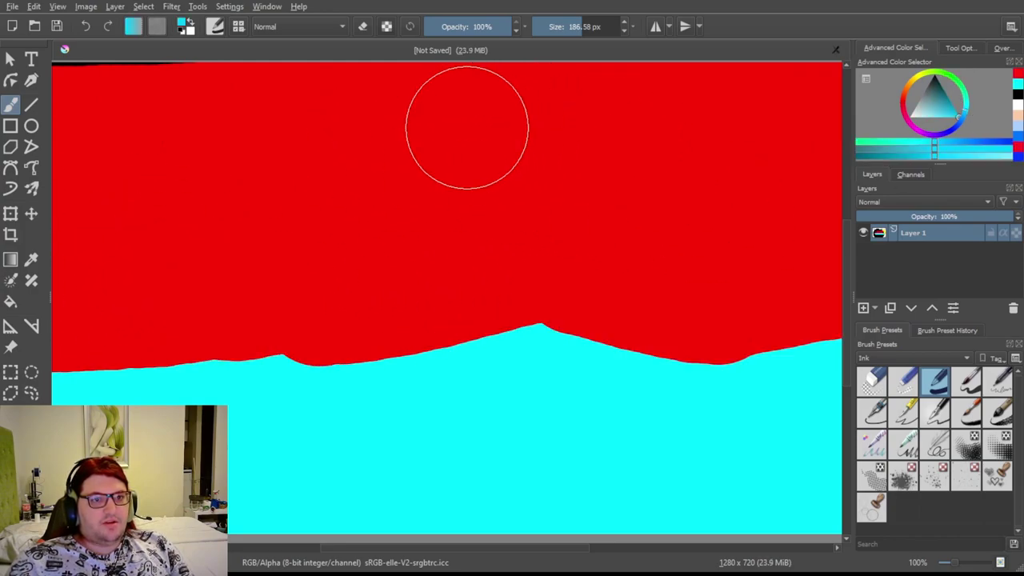
left_click(342, 147)
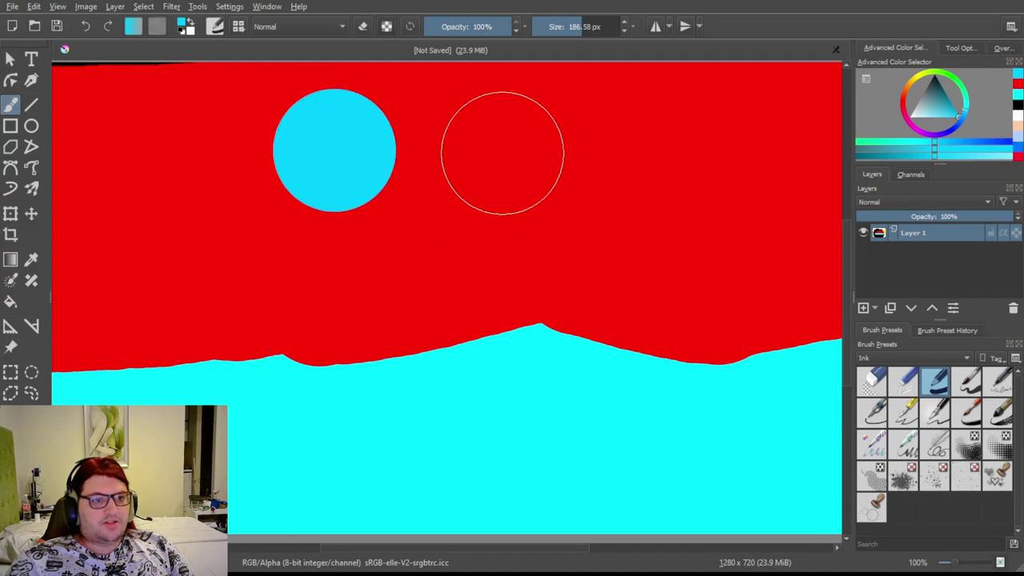
left_click_drag(456, 128, 500, 156)
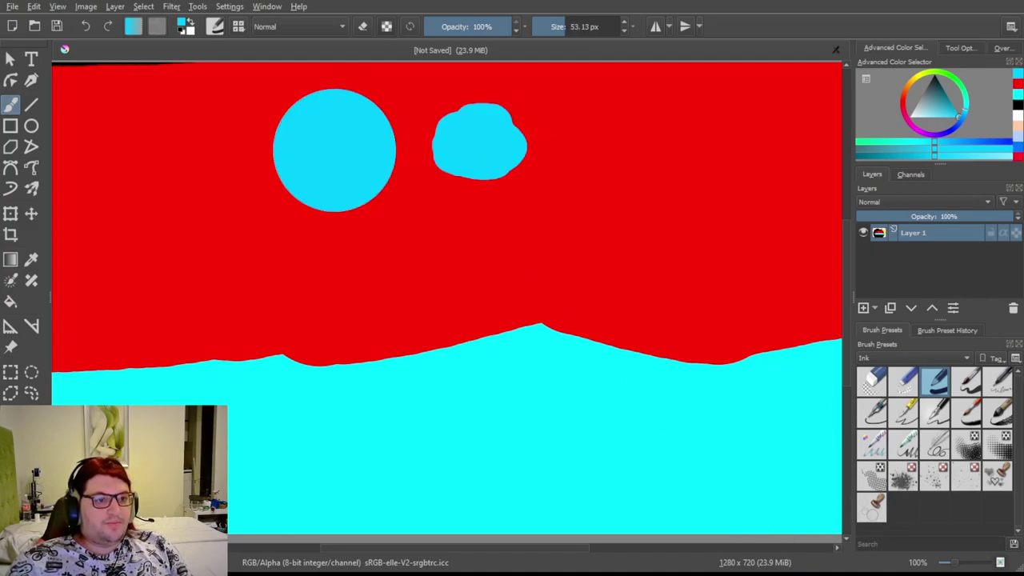
key("ctrl+z")
key("ctrl+z")
key("ctrl+z")
key("ctrl+z")
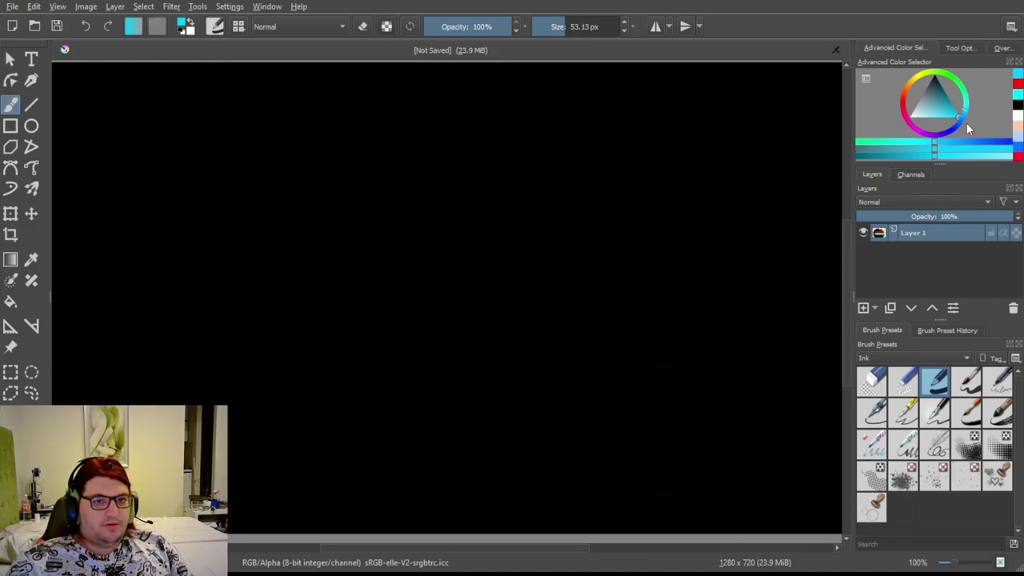
Flood the whole canvas with very dark teal using a 1,000 px brush.
left_click_drag(947, 114, 974, 84)
mouse_move(56, 228)
left_mouse_down()
mouse_move(347, 164)
mouse_move(56, 312)
left_mouse_up()
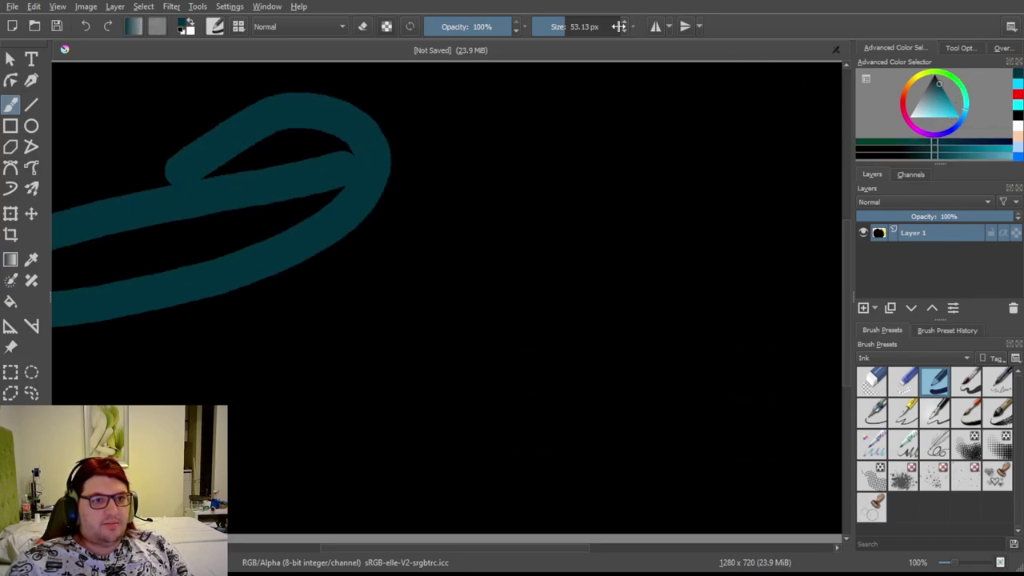
left_click_drag(619, 26, 630, 27)
mouse_move(147, 270)
left_mouse_down()
mouse_move(699, 393)
mouse_move(485, 201)
mouse_move(405, 210)
left_mouse_up()
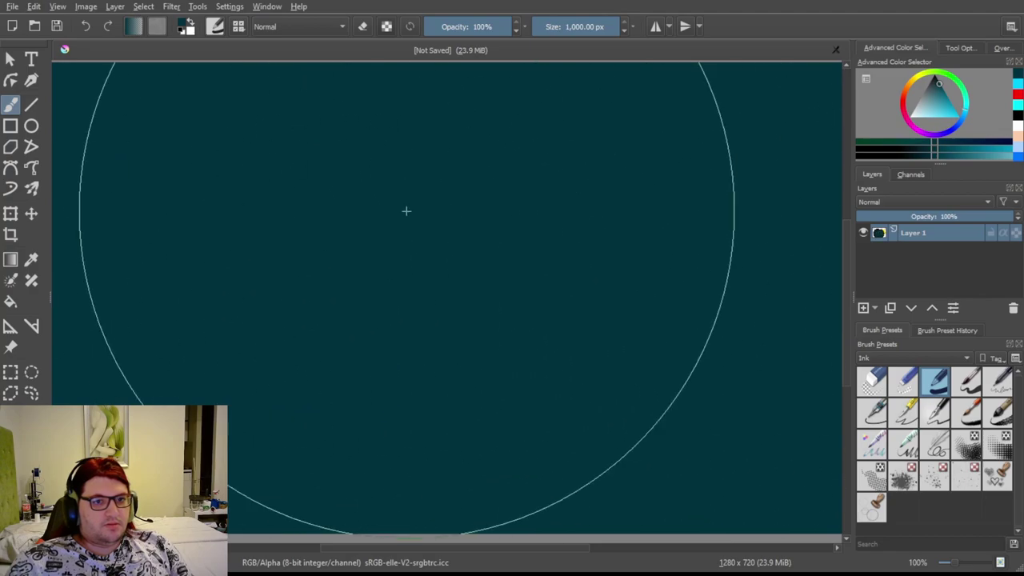
Paint a dark-red mound along the bottom and a bright red blob on its peak.
key("x")
left_click_drag(609, 26, 582, 26)
mouse_move(200, 485)
left_mouse_down()
mouse_move(457, 507)
mouse_move(249, 497)
mouse_move(637, 475)
mouse_move(396, 468)
mouse_move(418, 493)
mouse_move(452, 432)
mouse_move(553, 394)
mouse_move(595, 403)
mouse_move(627, 393)
mouse_move(785, 518)
mouse_move(664, 512)
mouse_move(778, 484)
mouse_move(624, 398)
mouse_move(610, 356)
mouse_move(701, 449)
mouse_move(862, 495)
left_mouse_up()
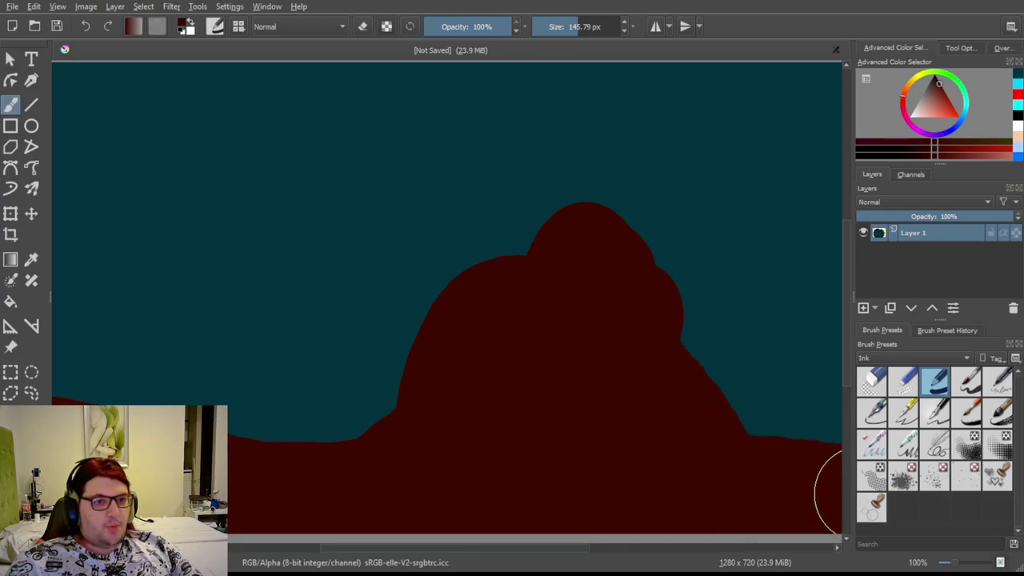
left_click(941, 124)
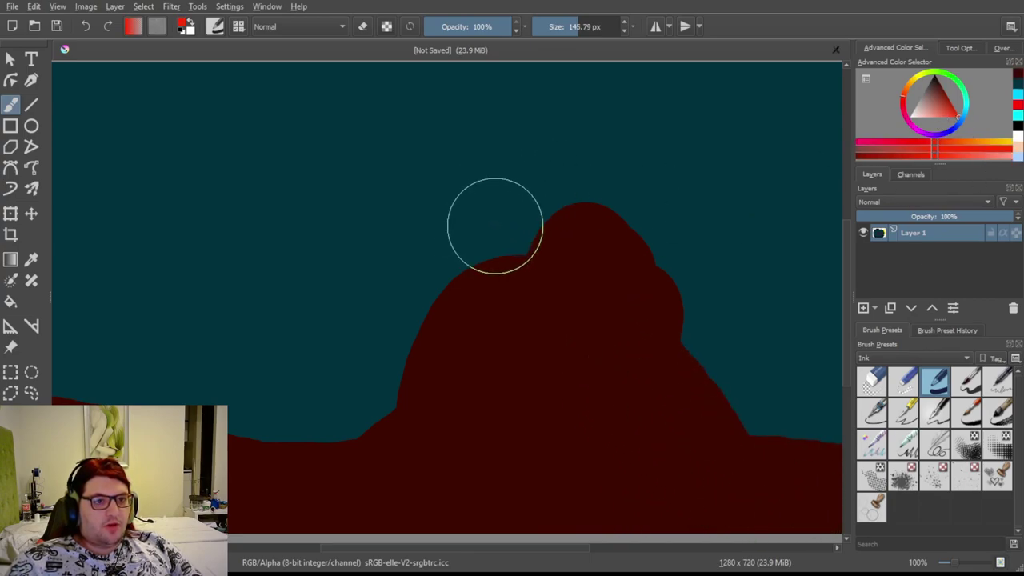
left_click_drag(560, 258, 549, 176)
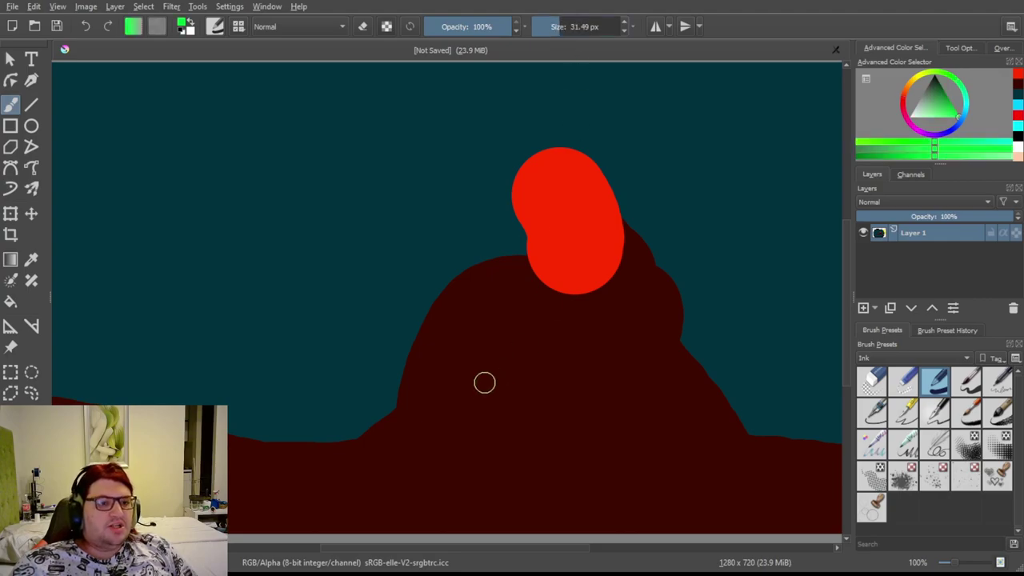
Pick green, then dark green, and paint the first blobs across the mound.
left_click(498, 336)
mouse_move(512, 331)
left_mouse_down()
mouse_move(513, 317)
mouse_move(496, 336)
mouse_move(511, 313)
mouse_move(484, 338)
mouse_move(514, 320)
mouse_move(573, 352)
mouse_move(573, 336)
left_mouse_up()
left_click(942, 87)
left_click_drag(661, 395, 654, 382)
left_click_drag(656, 323, 649, 311)
left_click_drag(552, 410, 580, 400)
mouse_move(420, 458)
left_mouse_down()
mouse_move(400, 462)
mouse_move(424, 452)
left_mouse_up()
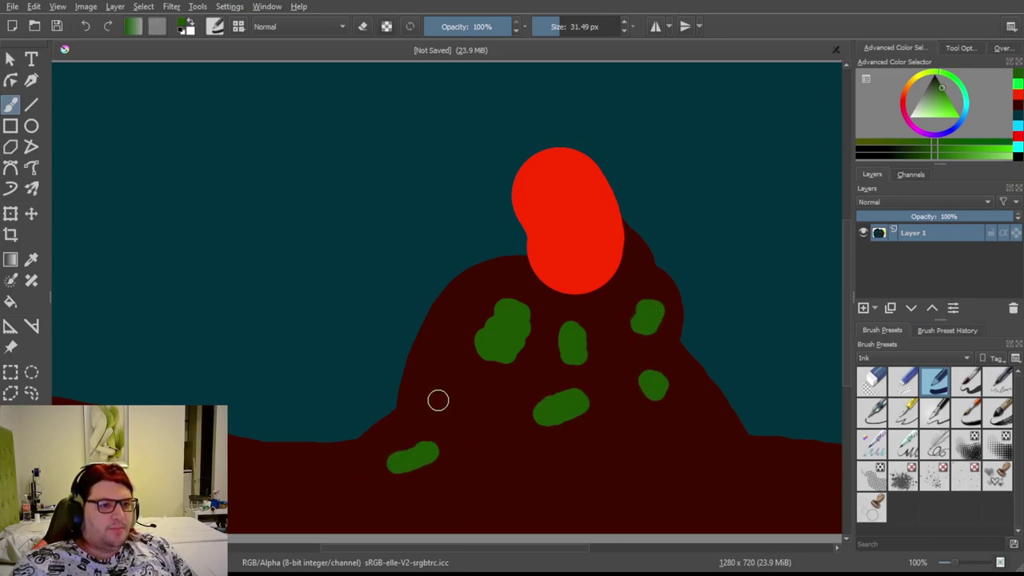
left_click_drag(437, 400, 442, 378)
Add more dark-green dabs low on the mound and along its right side.
left_click_drag(491, 446, 490, 424)
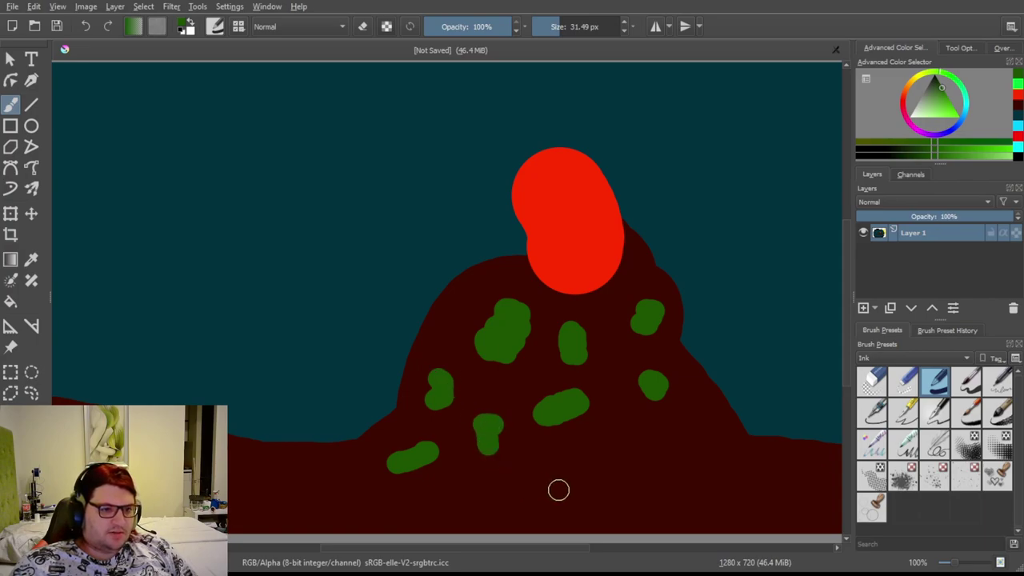
left_click_drag(557, 487, 608, 469)
mouse_move(674, 437)
left_mouse_down()
mouse_move(691, 435)
mouse_move(713, 407)
mouse_move(703, 411)
left_mouse_up()
left_click_drag(741, 453, 742, 476)
left_click_drag(615, 436, 611, 431)
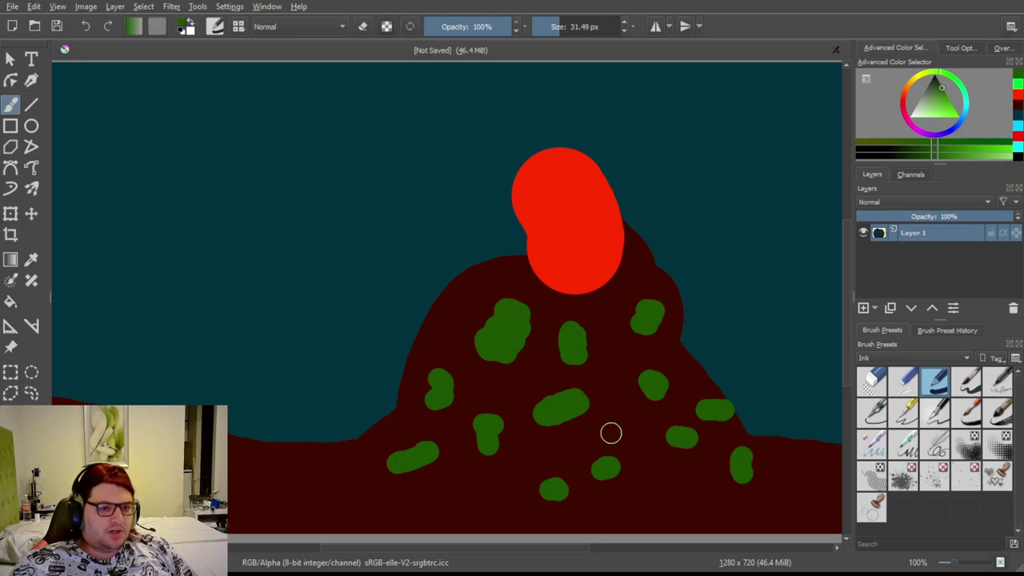
left_click_drag(546, 472, 543, 467)
left_click_drag(496, 491, 495, 486)
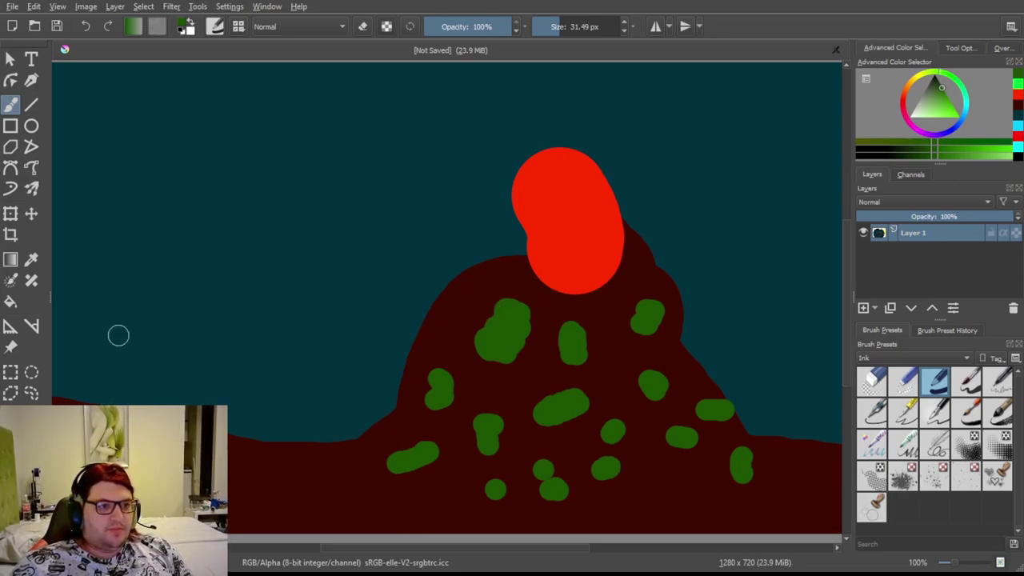
Paint a speckled green blob in the left sky and dot it with light grey.
mouse_move(205, 162)
left_mouse_down()
mouse_move(183, 210)
mouse_move(204, 283)
mouse_move(285, 340)
mouse_move(359, 183)
mouse_move(285, 91)
left_mouse_up()
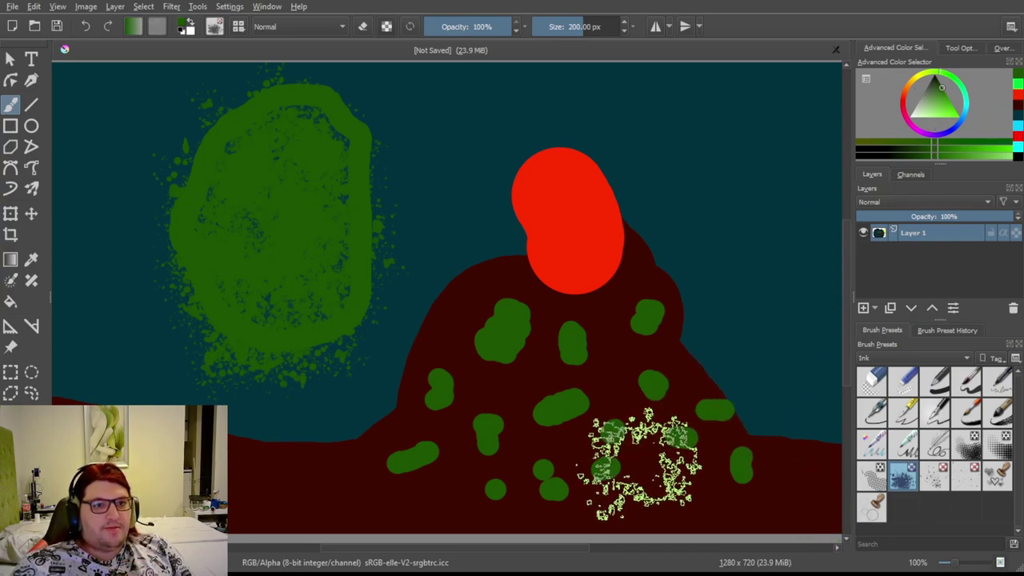
left_click(914, 107)
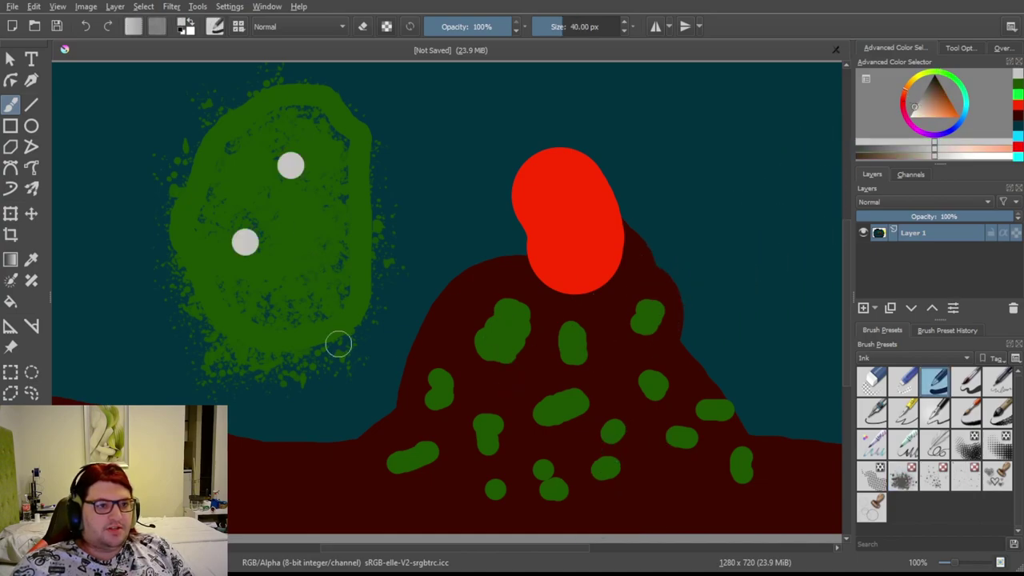
left_click(316, 272)
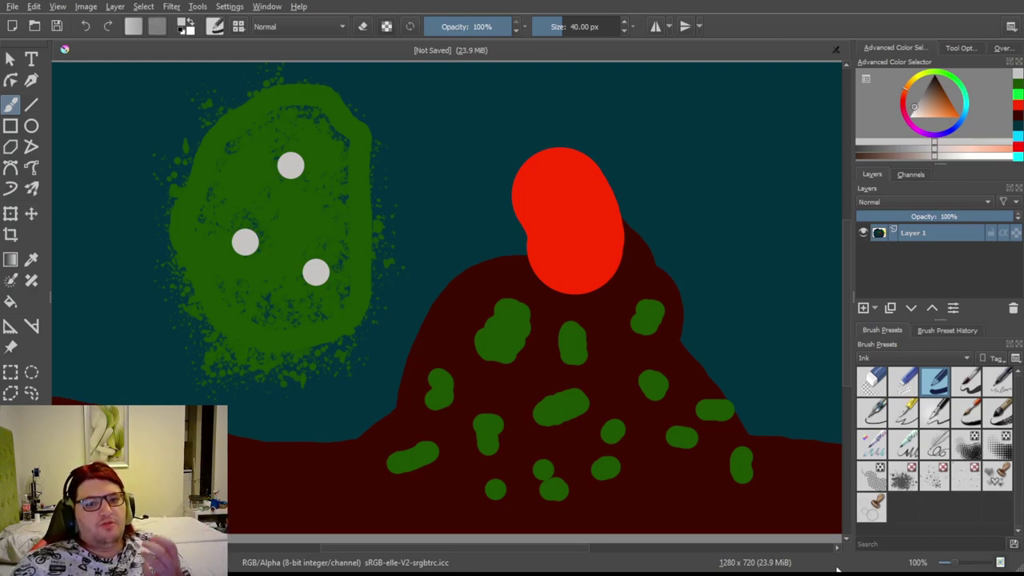
Switch to the 4 px fine ink pen and draw white zigzags and a curve across the green blob.
left_click(936, 444)
mouse_move(302, 110)
left_mouse_down()
mouse_move(328, 123)
mouse_move(342, 218)
left_mouse_up()
left_click_drag(224, 172, 247, 220)
left_click_drag(232, 288, 309, 276)
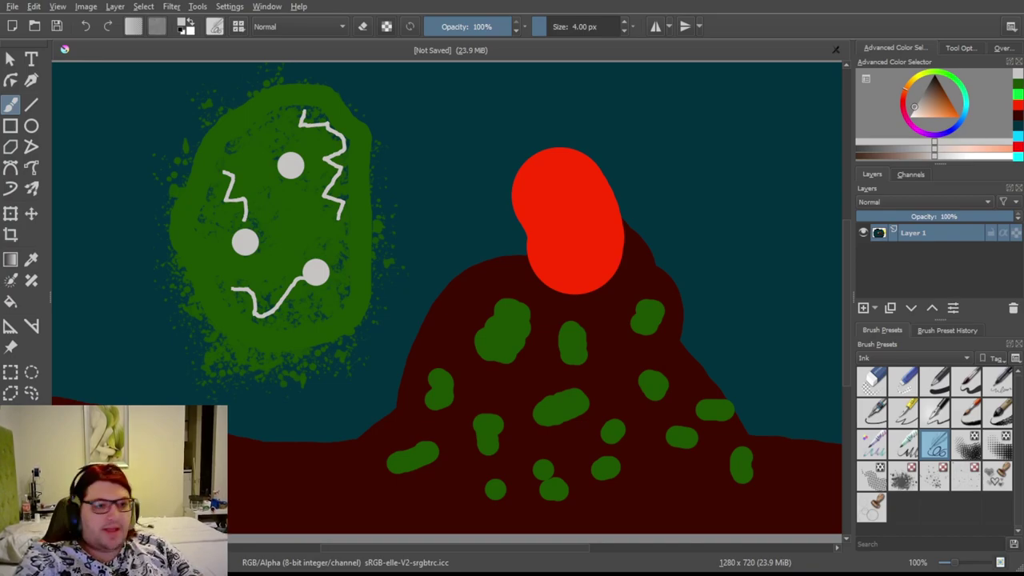
Undo the green blob, flood the canvas with a 1000 px brush, and choose blue.
key("ctrl+z")
key("ctrl+z")
key("ctrl+z")
key("ctrl+z")
key("ctrl+z")
key("ctrl+z")
key("ctrl+z")
key("ctrl+z")
key("ctrl+z")
key("ctrl+z")
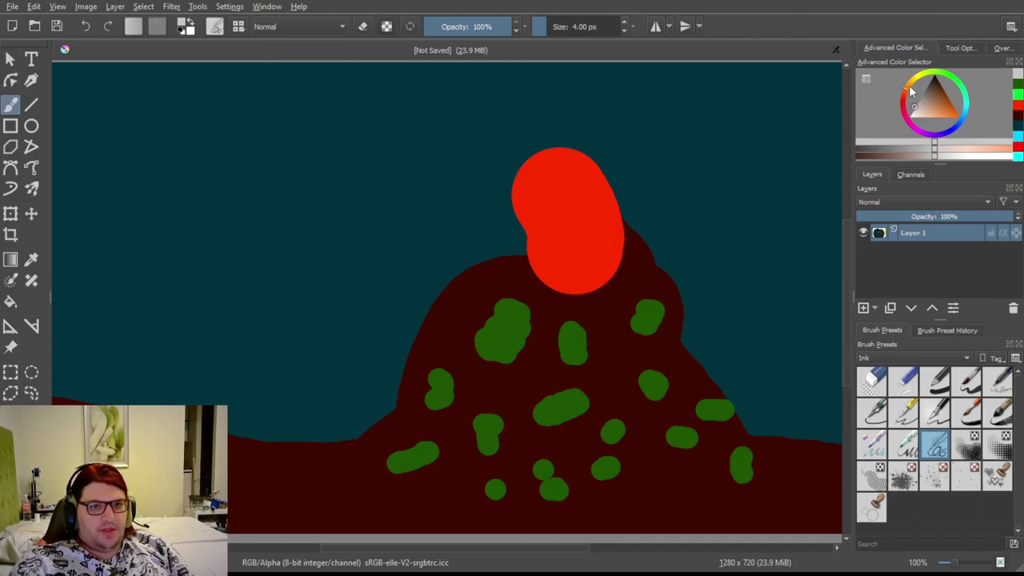
mouse_move(912, 95)
left_mouse_down()
mouse_move(924, 99)
mouse_move(935, 77)
left_mouse_up()
left_click_drag(613, 30, 632, 29)
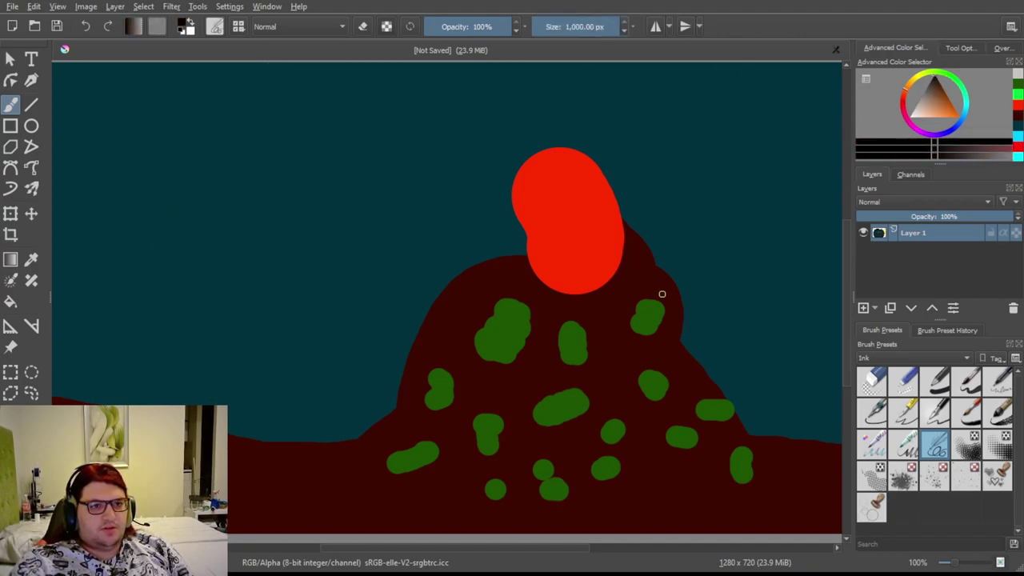
left_click_drag(662, 294, 830, 224)
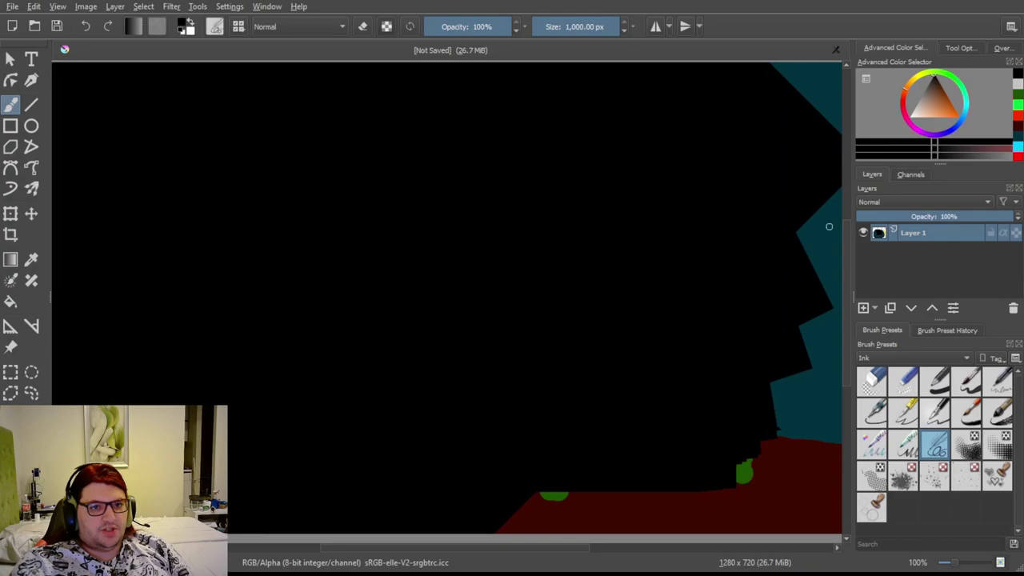
left_click(931, 128)
left_click(936, 380)
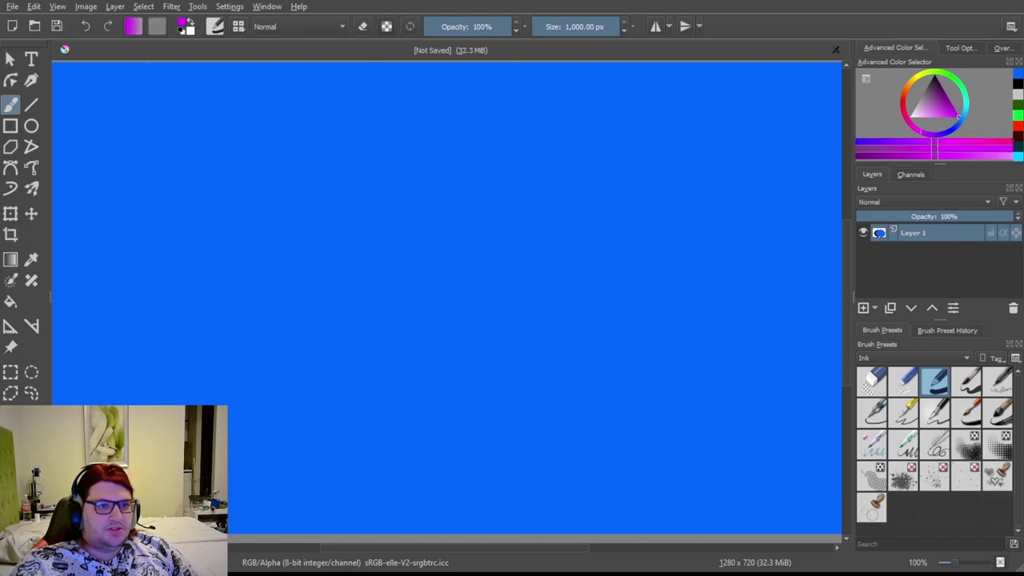
At 1.43 px brush size, paint a tiny magenta streak and two small red dots.
left_click(543, 26)
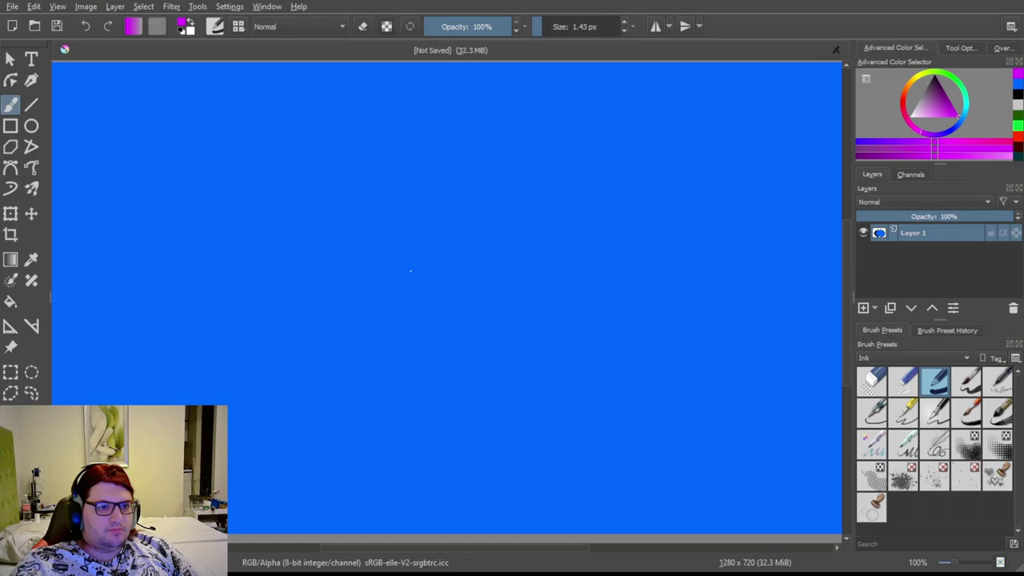
left_click_drag(233, 342, 262, 338)
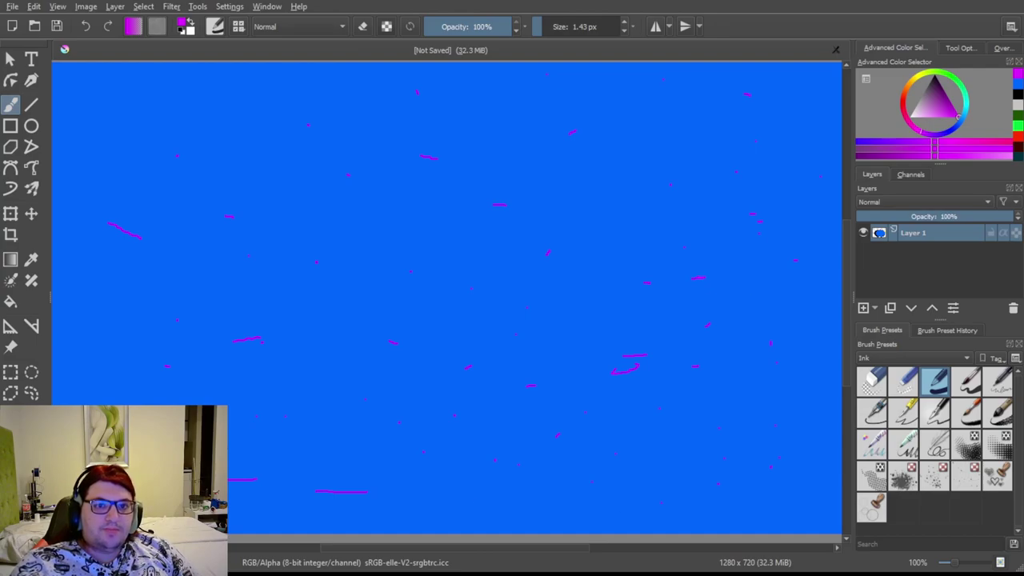
left_click(905, 102)
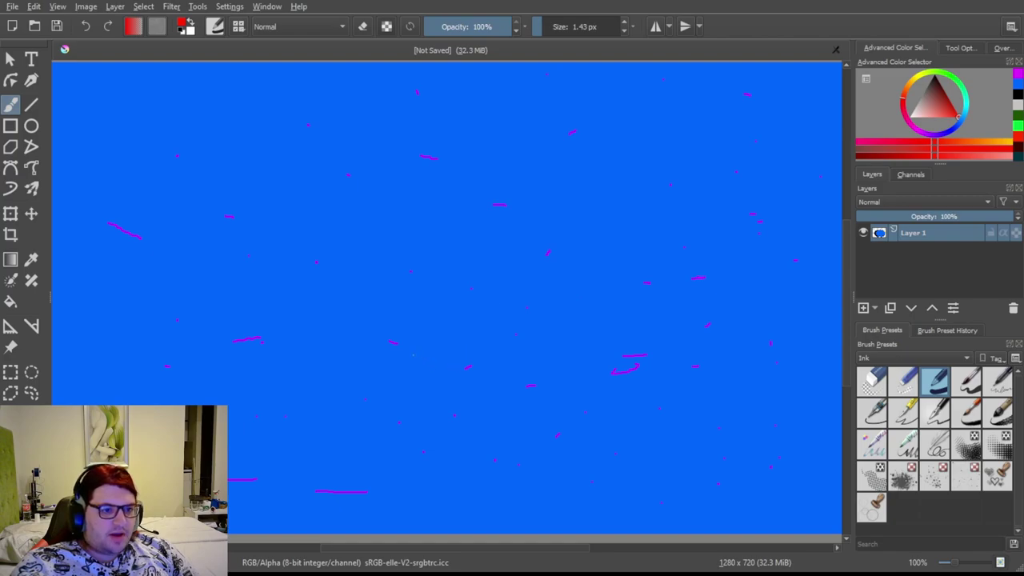
left_click(350, 326)
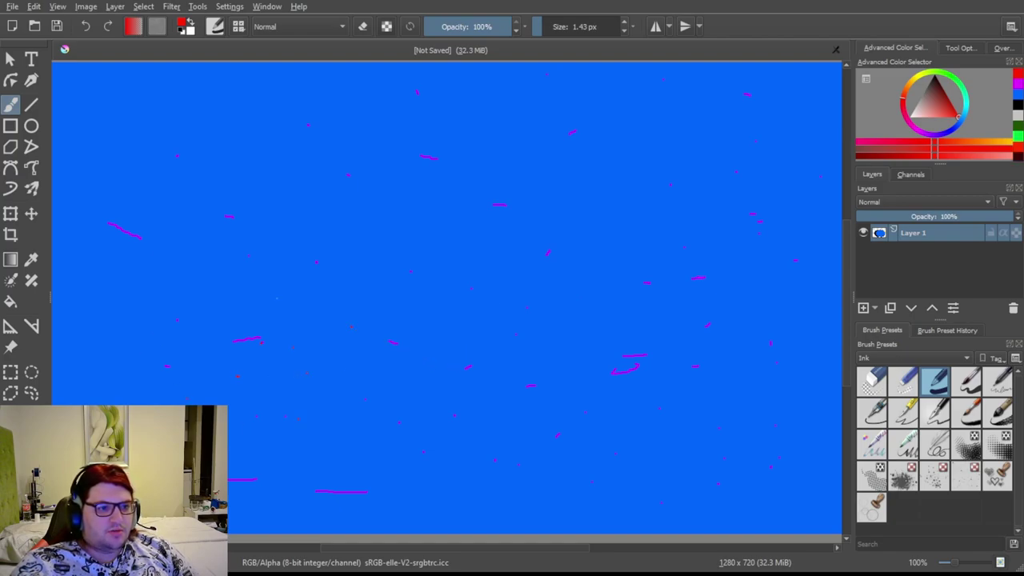
left_click(257, 292)
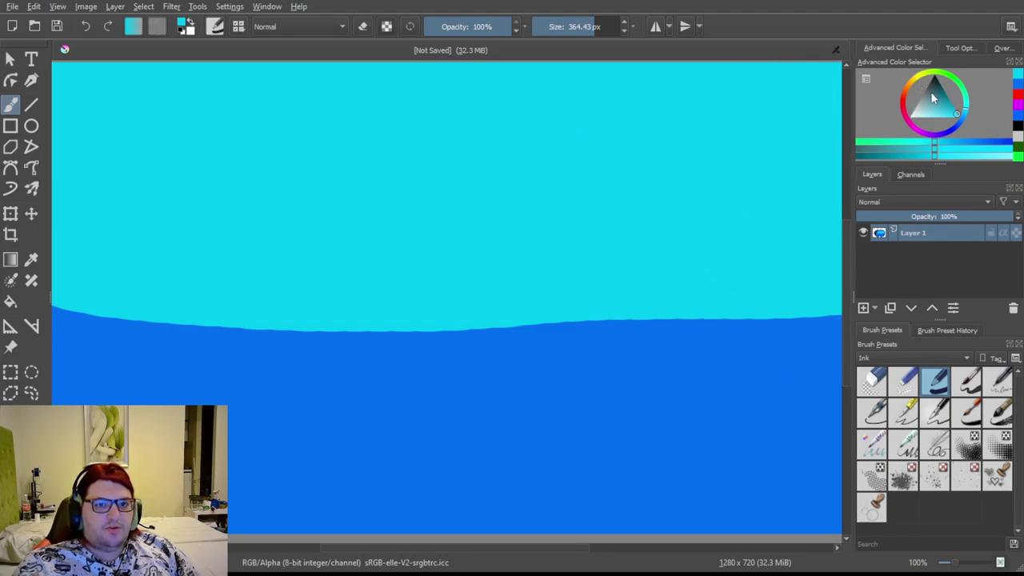
Pick a yellow-green colour, then reset the foreground colour to default black with D.
left_click_drag(910, 88, 920, 96)
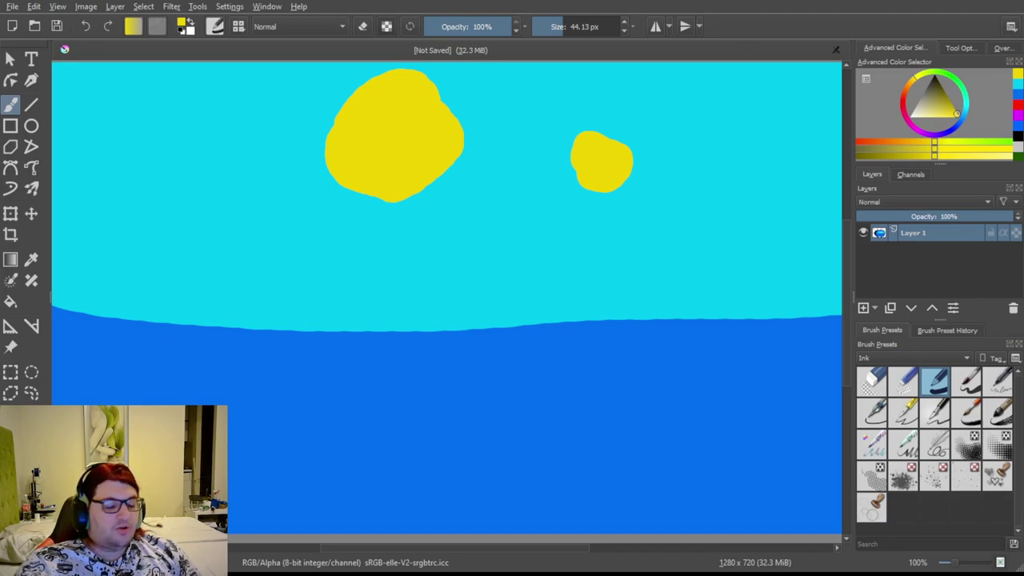
key("d")
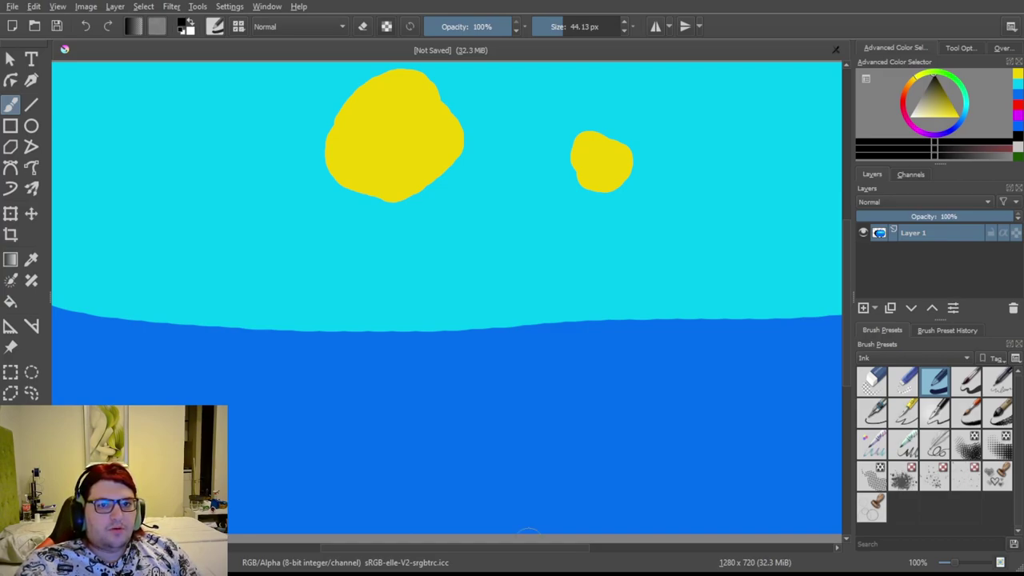
Paint an olive ground strip along the bottom with three upright yellow stalks on the right.
left_click(942, 88)
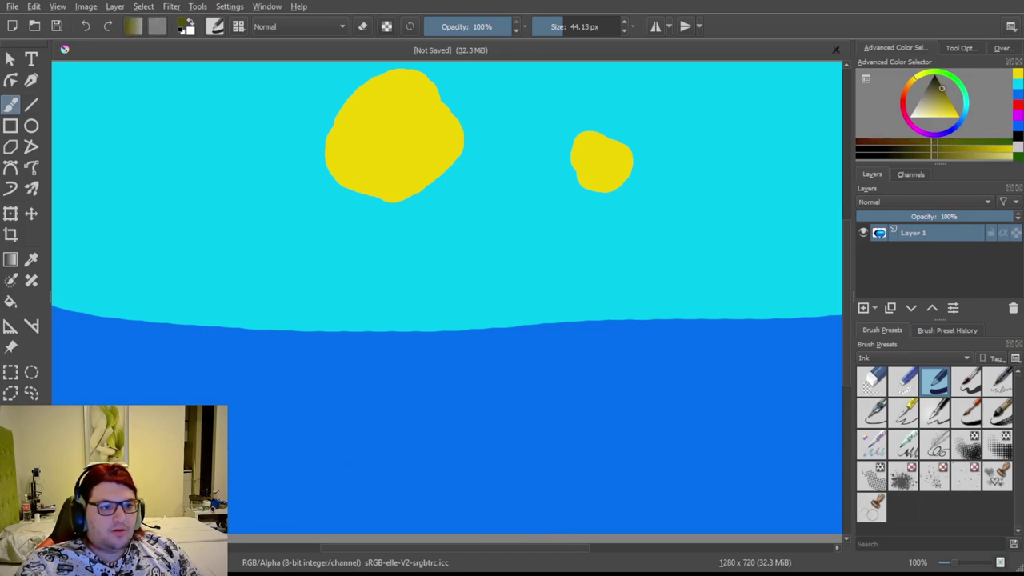
mouse_move(240, 512)
left_mouse_down()
mouse_move(373, 517)
mouse_move(629, 494)
mouse_move(688, 505)
mouse_move(693, 528)
mouse_move(600, 501)
mouse_move(427, 475)
mouse_move(408, 452)
mouse_move(416, 433)
left_mouse_up()
left_click_drag(531, 498, 537, 442)
left_click_drag(643, 483, 661, 438)
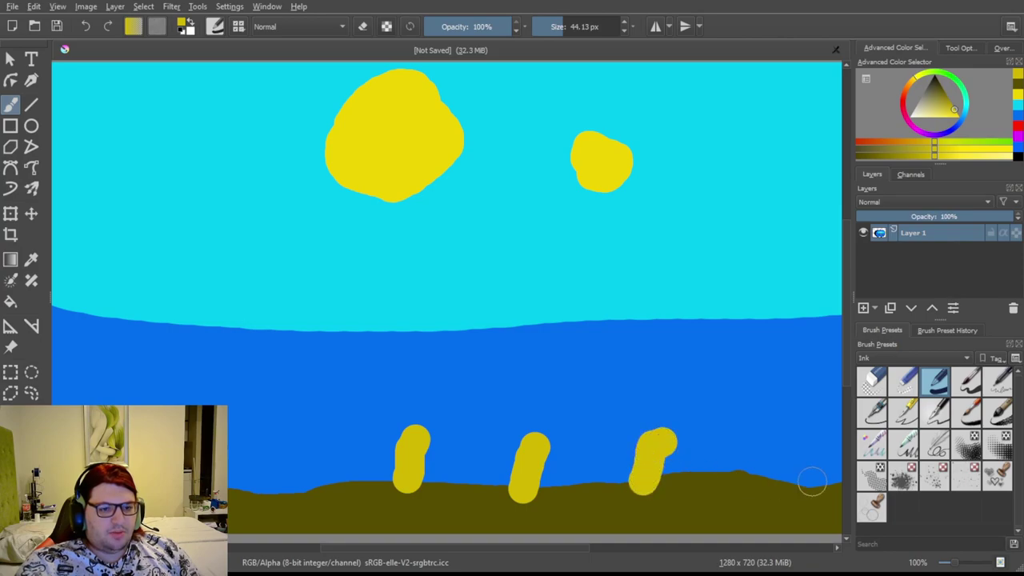
left_click_drag(742, 482, 752, 444)
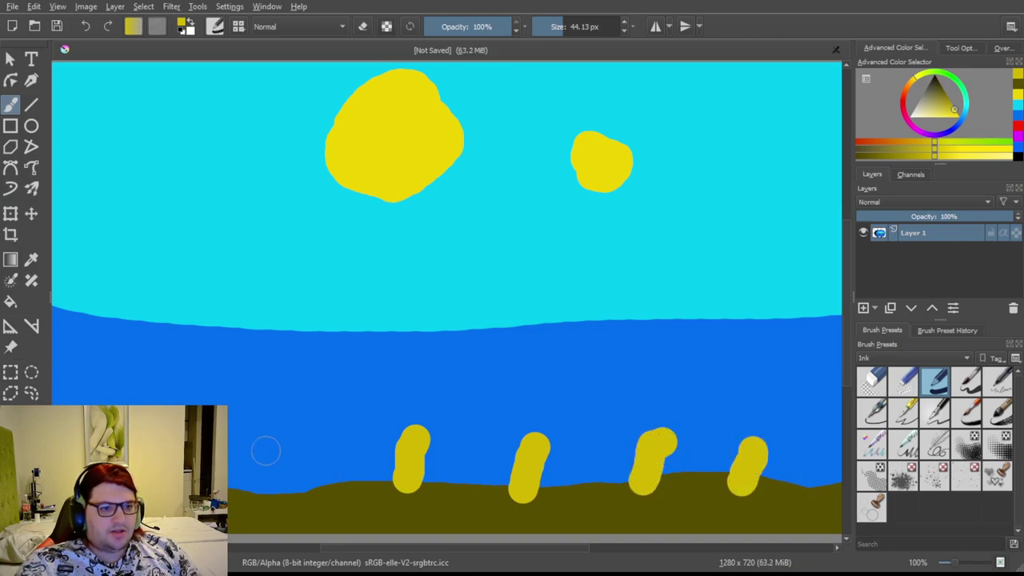
Add two yellow dabs on the left of the ground and extend them upward into posts.
left_click_drag(314, 482, 331, 478)
left_click_drag(232, 494, 234, 483)
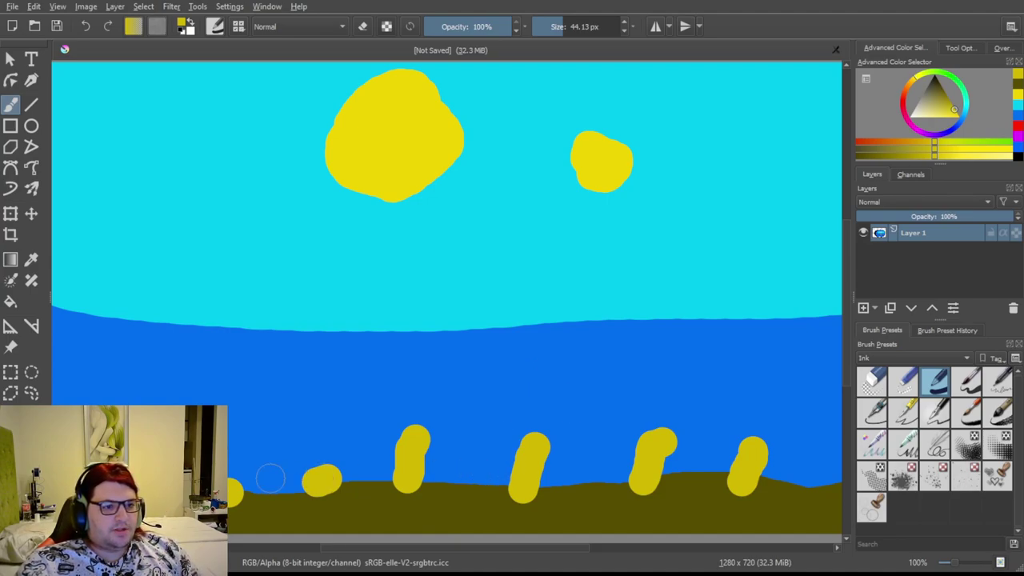
left_click_drag(322, 480, 324, 448)
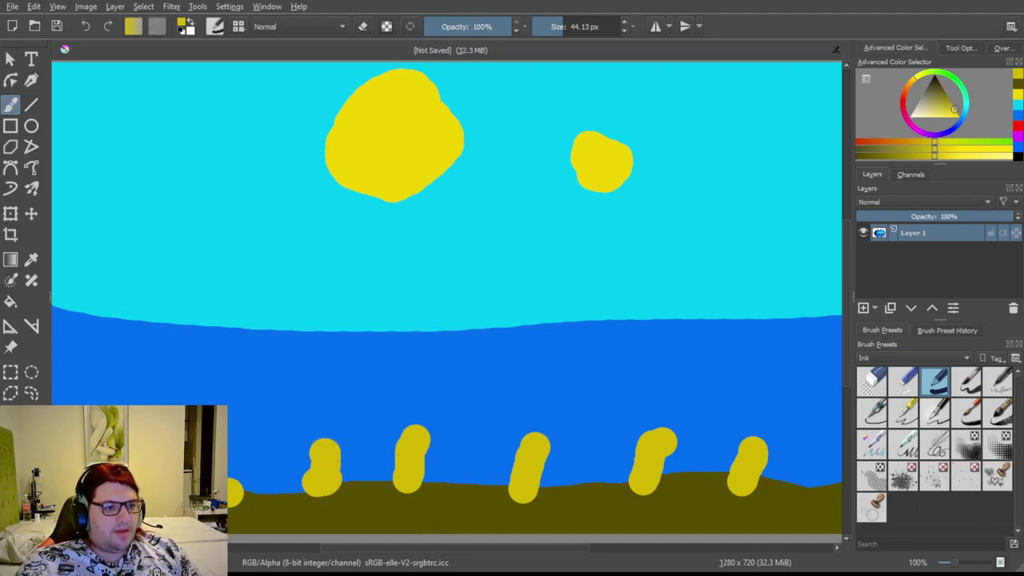
left_click_drag(236, 501, 233, 450)
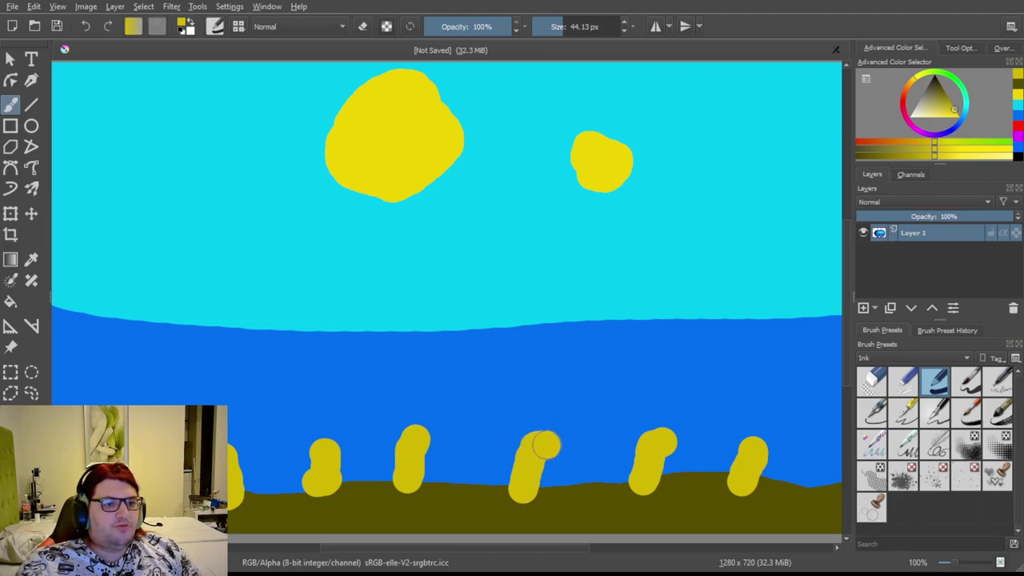
Give each yellow post side arms, bumps or taller tops so they resemble cacti.
left_click_drag(542, 445, 560, 444)
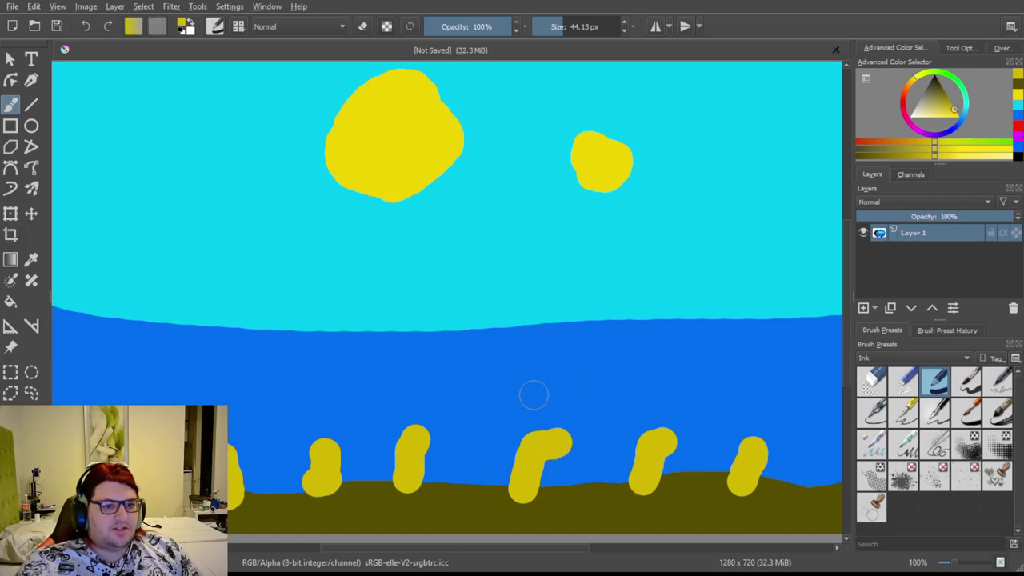
left_click_drag(533, 416, 542, 458)
mouse_move(661, 440)
left_mouse_down()
mouse_move(670, 419)
mouse_move(653, 406)
left_mouse_up()
left_click_drag(752, 420, 770, 458)
left_click_drag(418, 459, 450, 459)
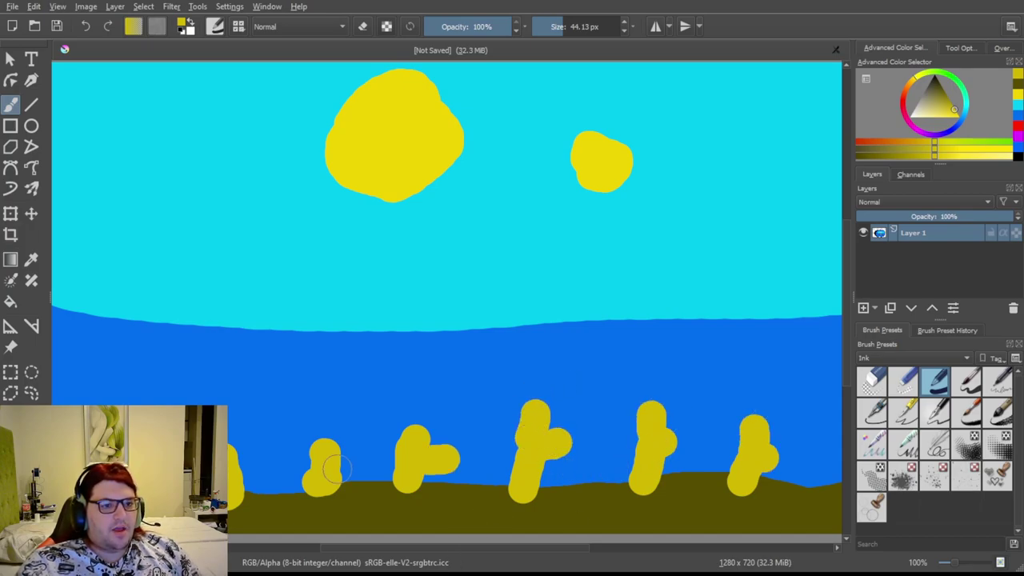
left_click_drag(328, 468, 350, 475)
left_click_drag(256, 475, 246, 478)
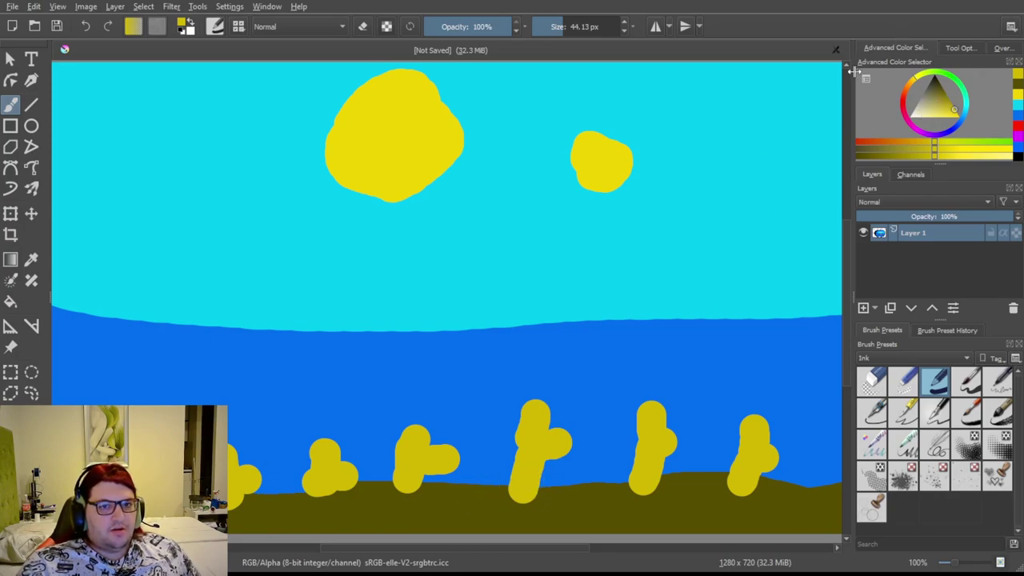
Dab a near-black blob on the olive ground, then shift the hue toward green.
left_click(946, 100)
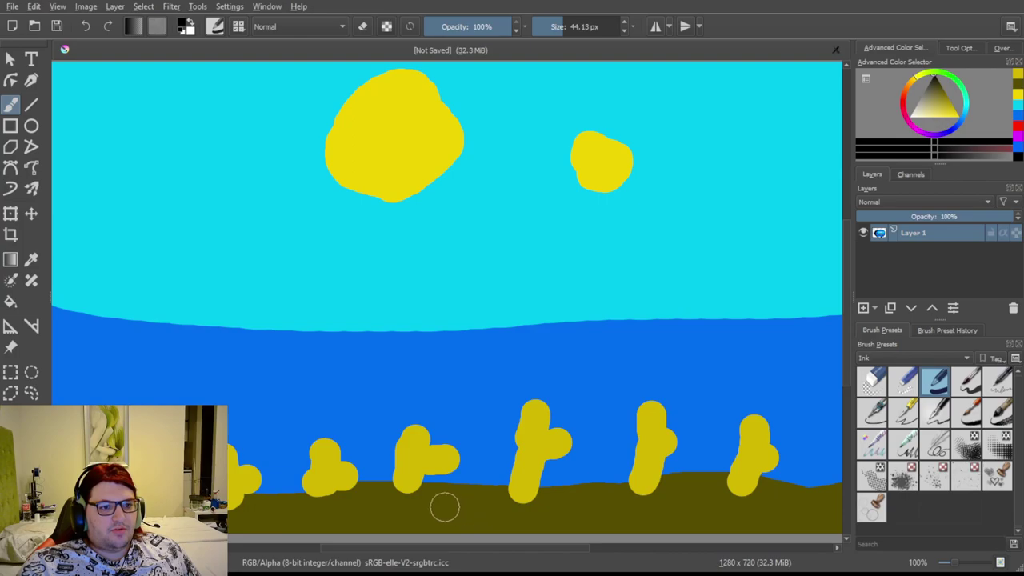
left_click_drag(445, 506, 458, 500)
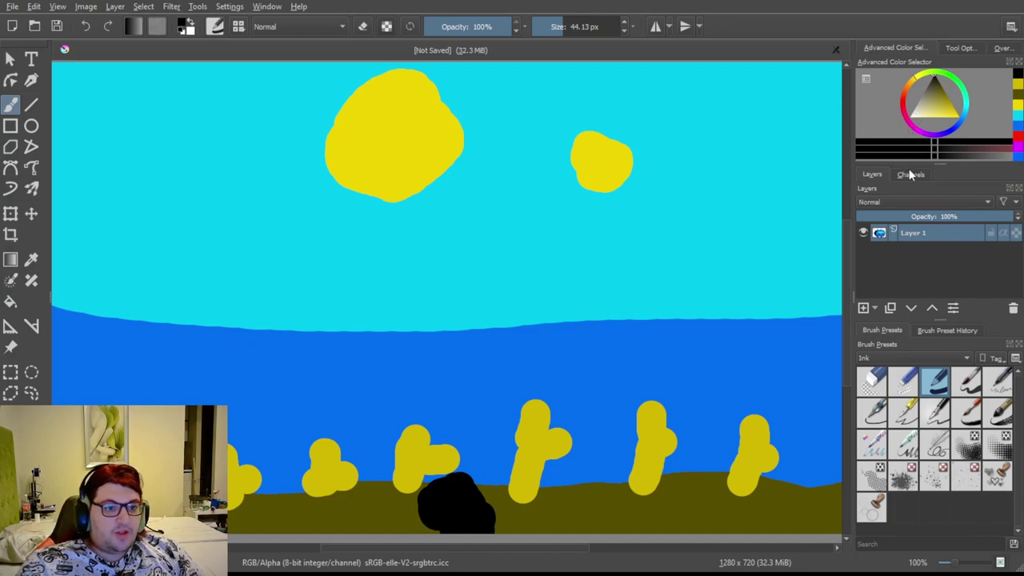
left_click(963, 110)
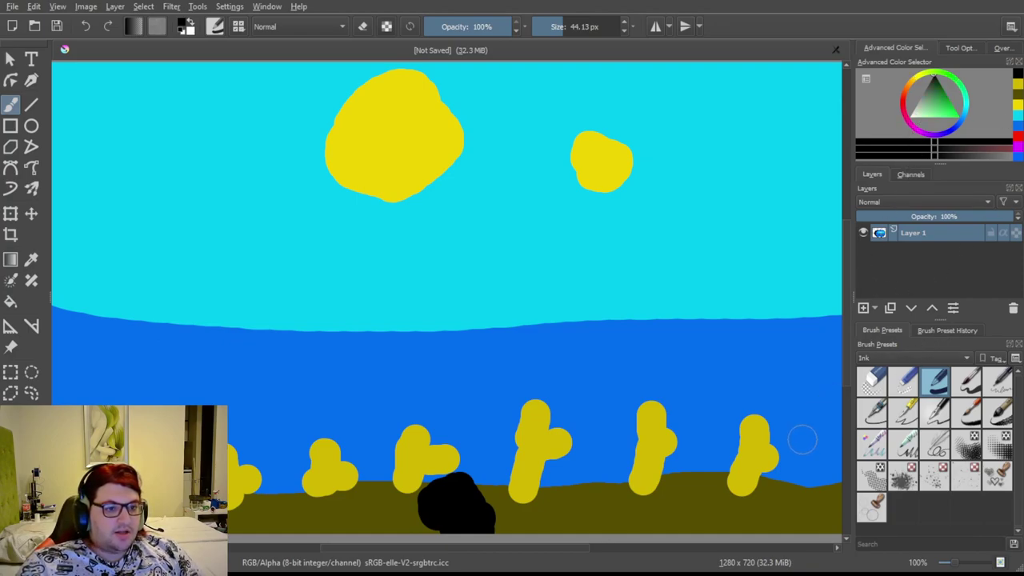
Repaint the left yellow cacti bright green, adding a green trunk and blob.
left_click(947, 104)
left_click_drag(232, 436, 239, 492)
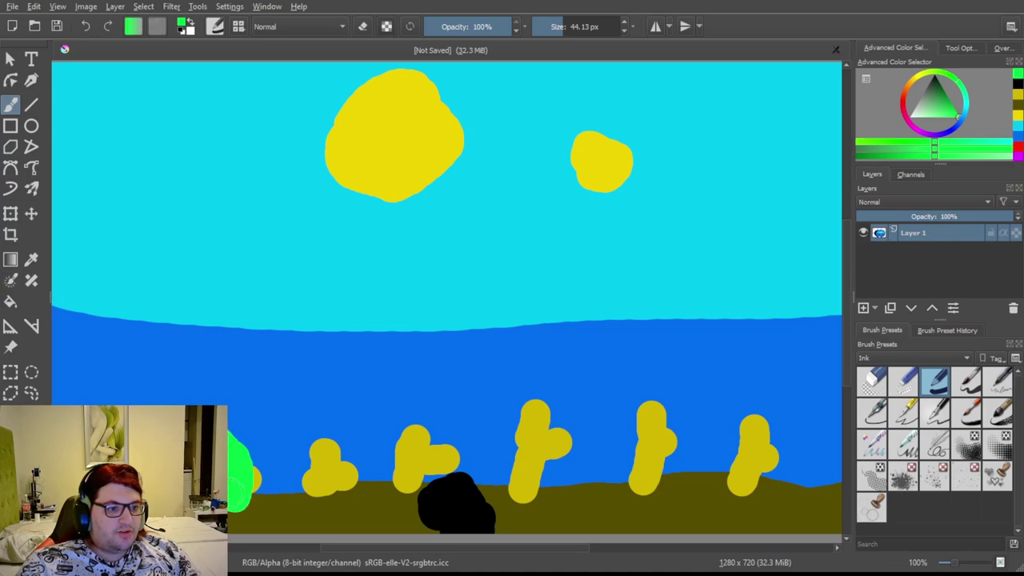
mouse_move(336, 436)
left_mouse_down()
mouse_move(327, 474)
mouse_move(328, 453)
mouse_move(354, 457)
mouse_move(330, 524)
left_mouse_up()
left_click_drag(148, 404, 170, 402)
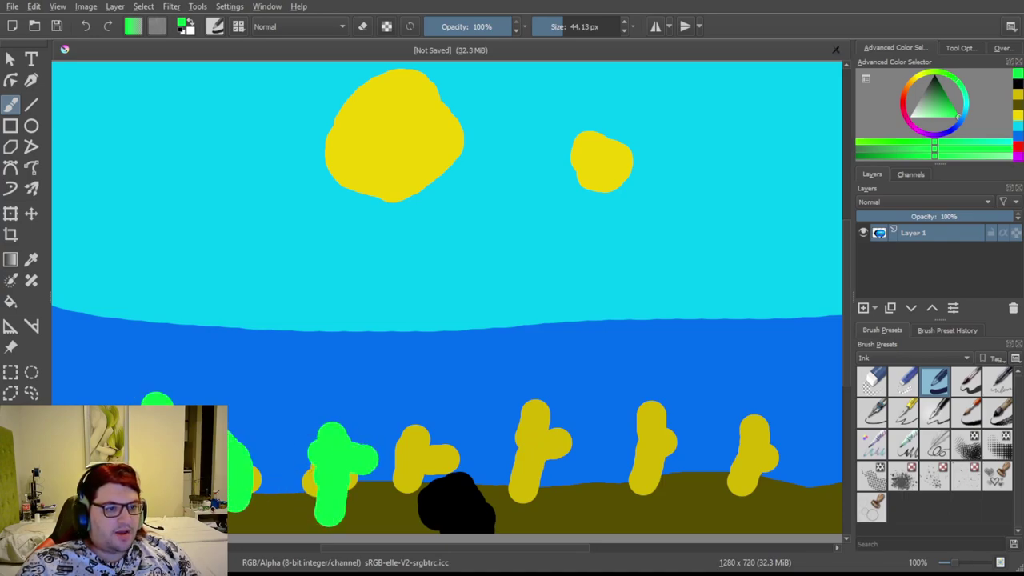
left_click_drag(68, 400, 84, 393)
left_click_drag(413, 428, 404, 488)
Repaint the three right cacti magenta, including a branched one.
left_click(925, 133)
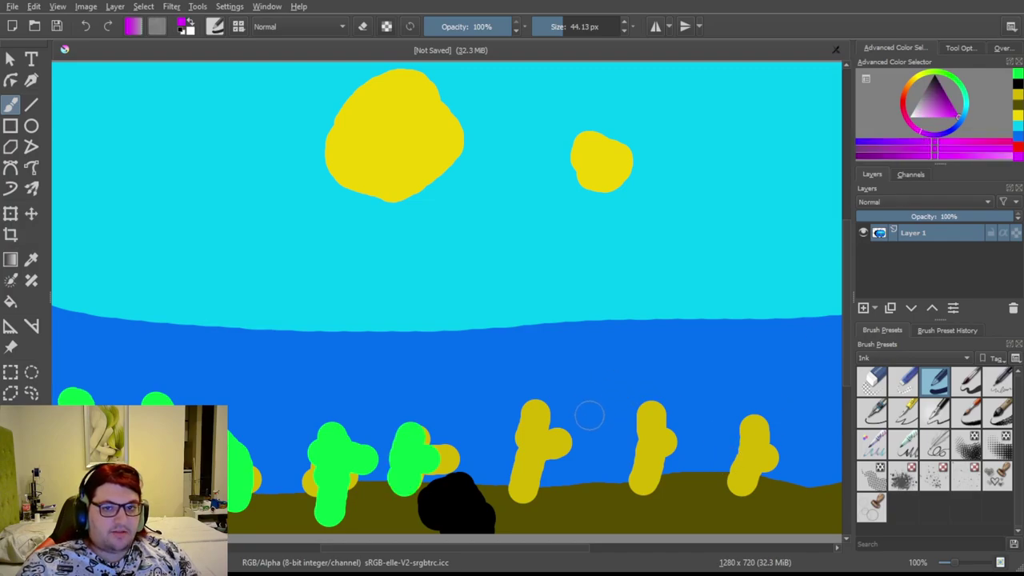
mouse_move(528, 416)
left_mouse_down()
mouse_move(528, 513)
mouse_move(532, 466)
mouse_move(575, 460)
left_mouse_up()
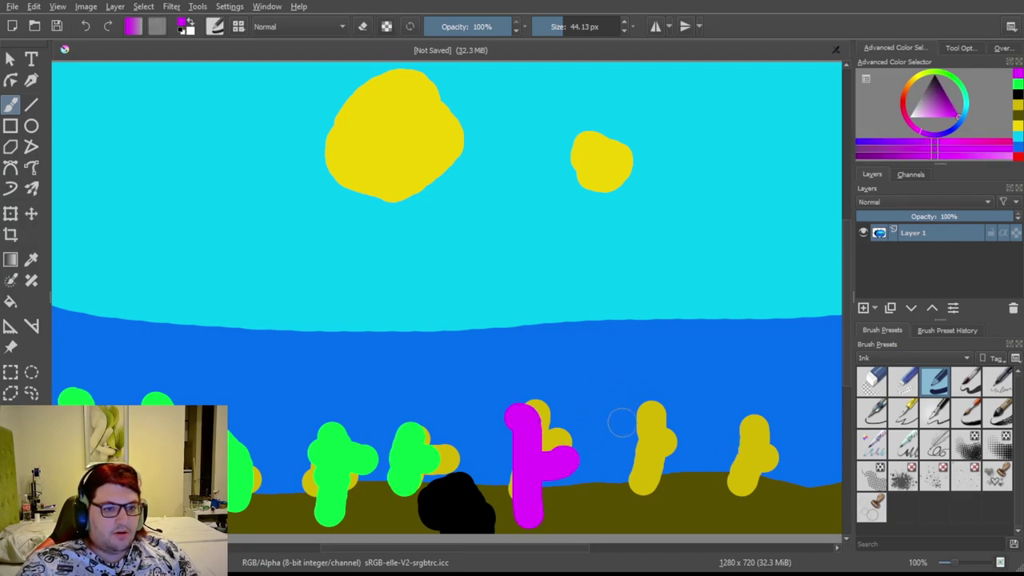
mouse_move(653, 412)
left_mouse_down()
mouse_move(648, 457)
mouse_move(656, 444)
mouse_move(676, 447)
left_mouse_up()
mouse_move(742, 414)
left_mouse_down()
mouse_move(760, 494)
mouse_move(770, 458)
left_mouse_up()
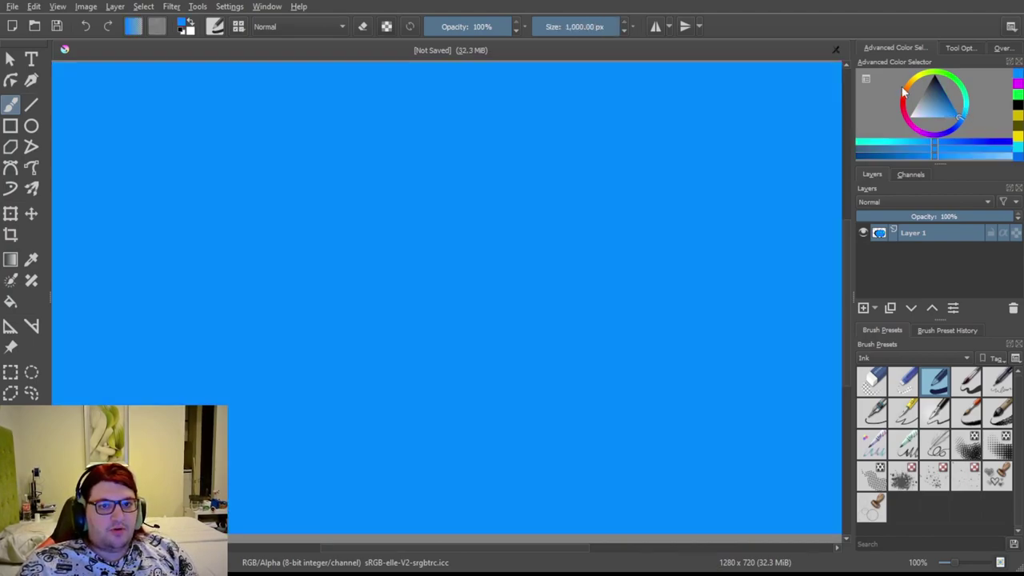
Choose an orange colour for the new ground.
left_click(916, 88)
Paint a tall green cactus with a side bulge and a branched magenta cactus.
left_click(950, 93)
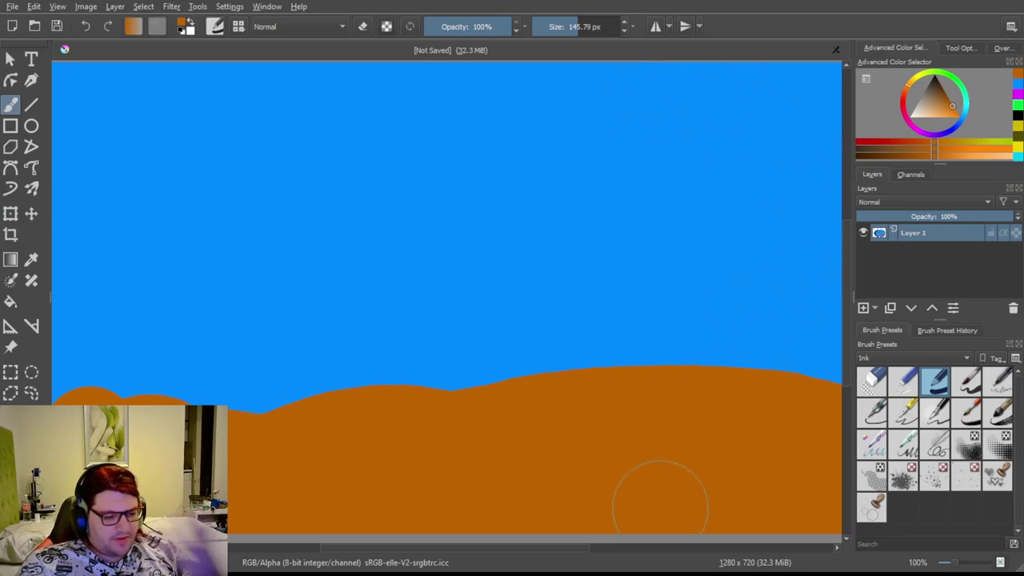
left_click(954, 78)
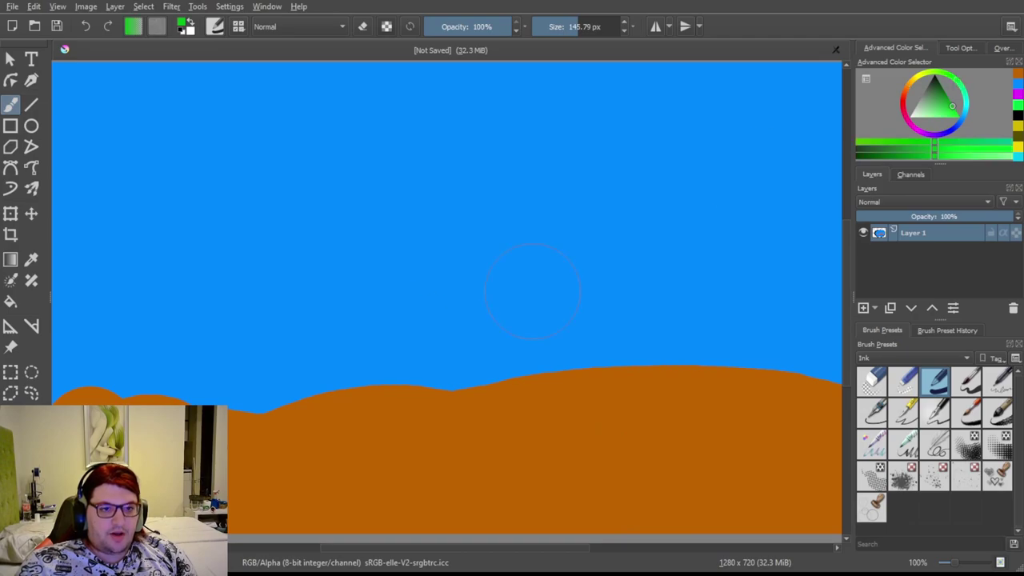
left_click_drag(302, 436, 364, 188)
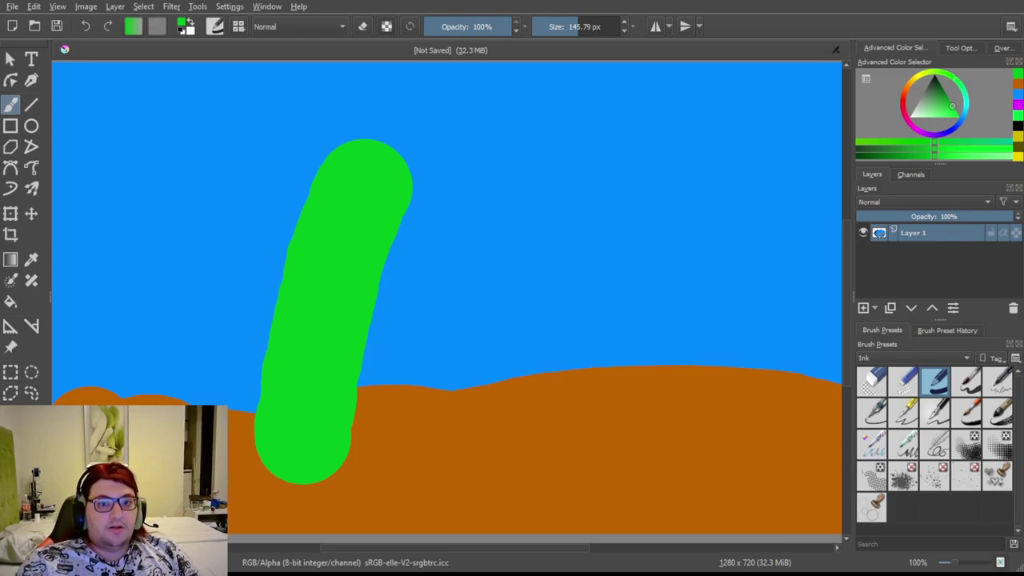
mouse_move(622, 178)
left_mouse_down()
mouse_move(649, 328)
mouse_move(629, 431)
left_mouse_up()
left_click_drag(697, 269, 716, 264)
left_click(960, 84)
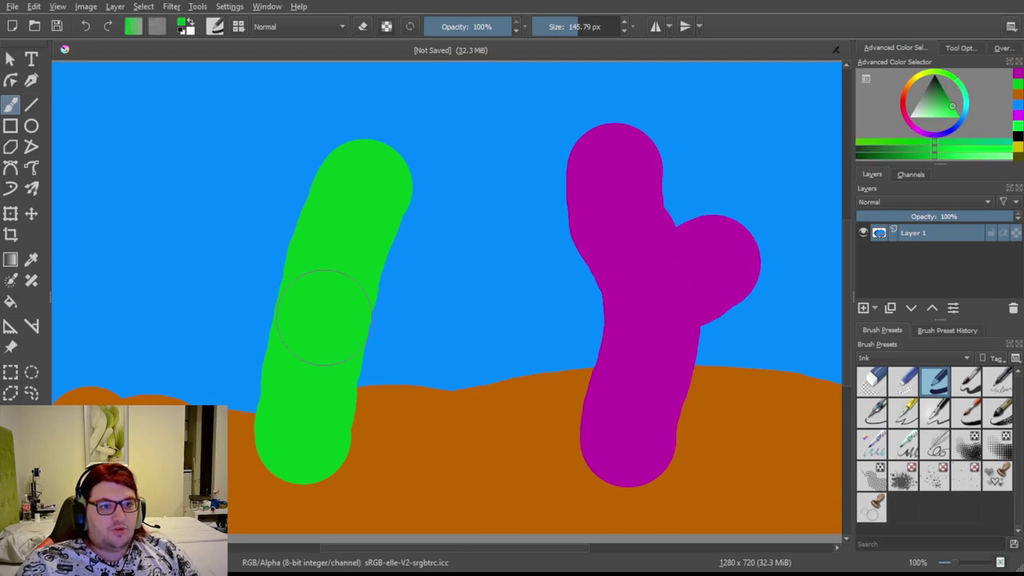
left_click_drag(368, 271, 340, 314)
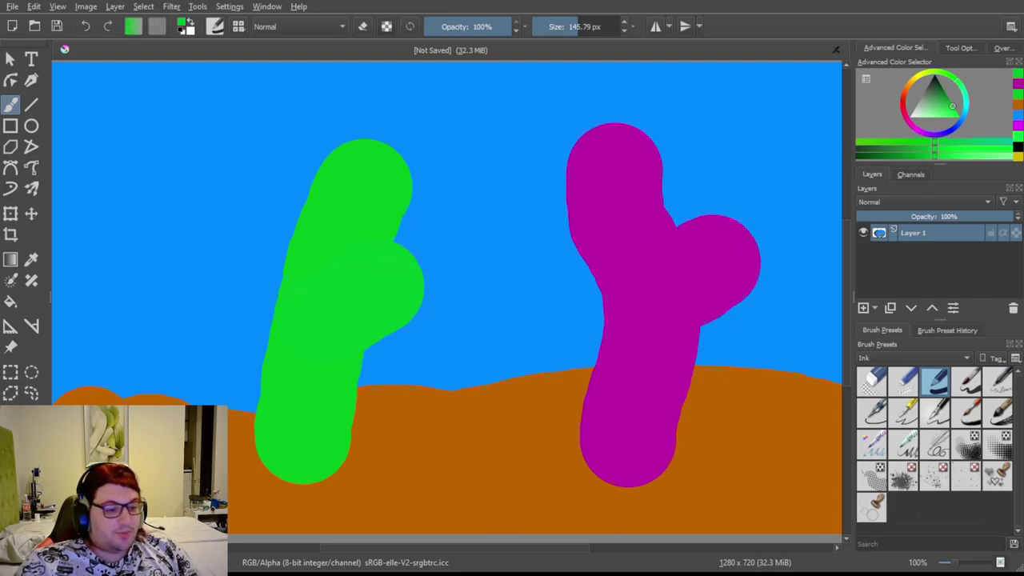
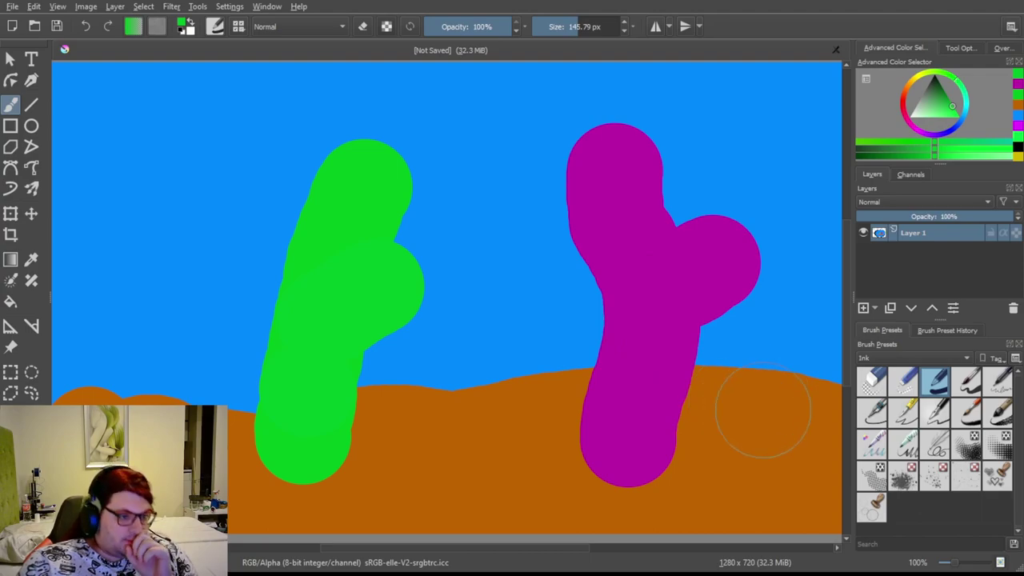
Enlarge the brush to about 934 px, refill the canvas, and draw a green ring upper left.
left_click(680, 273)
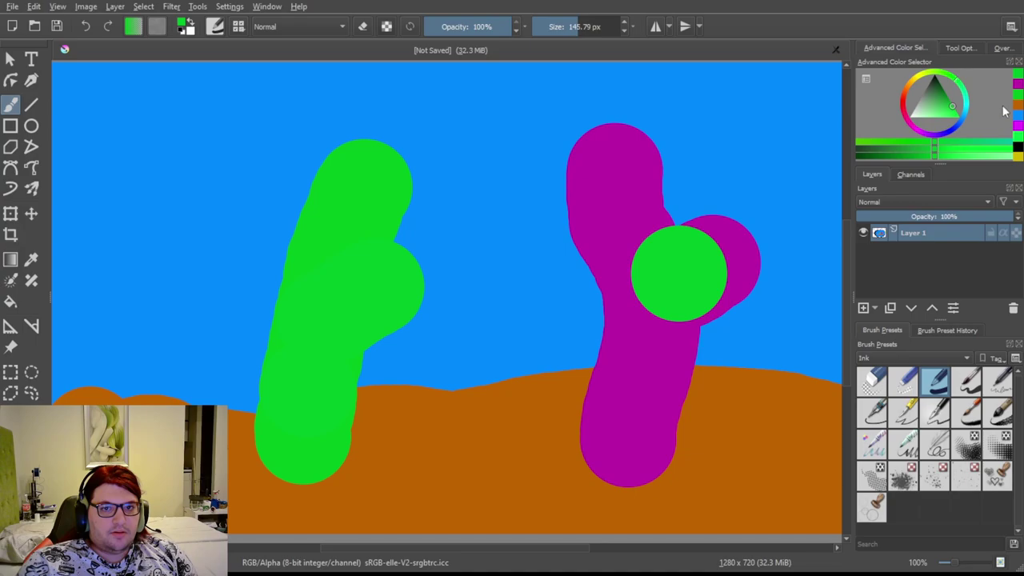
left_click_drag(575, 30, 621, 32)
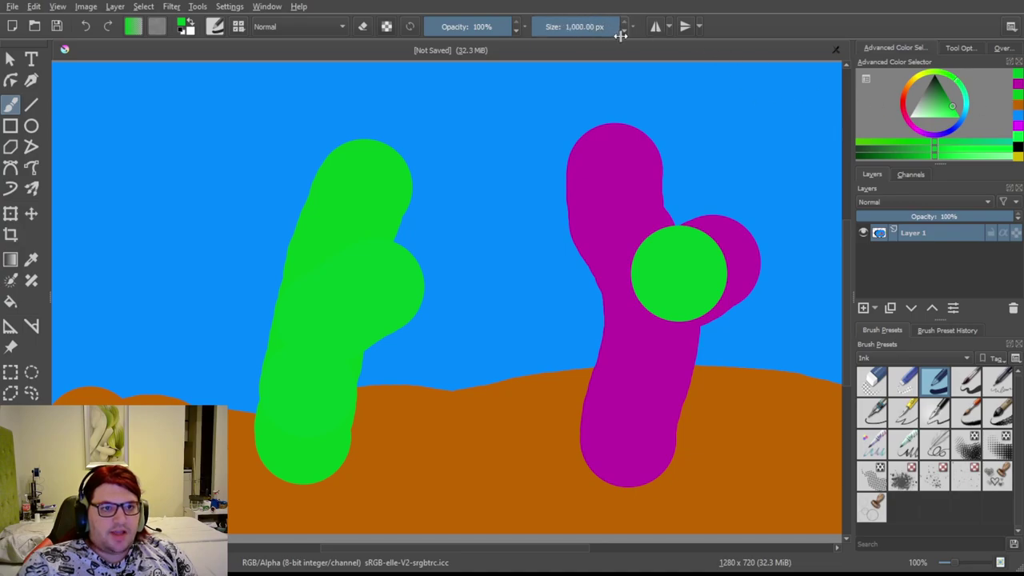
key("BackSpace")
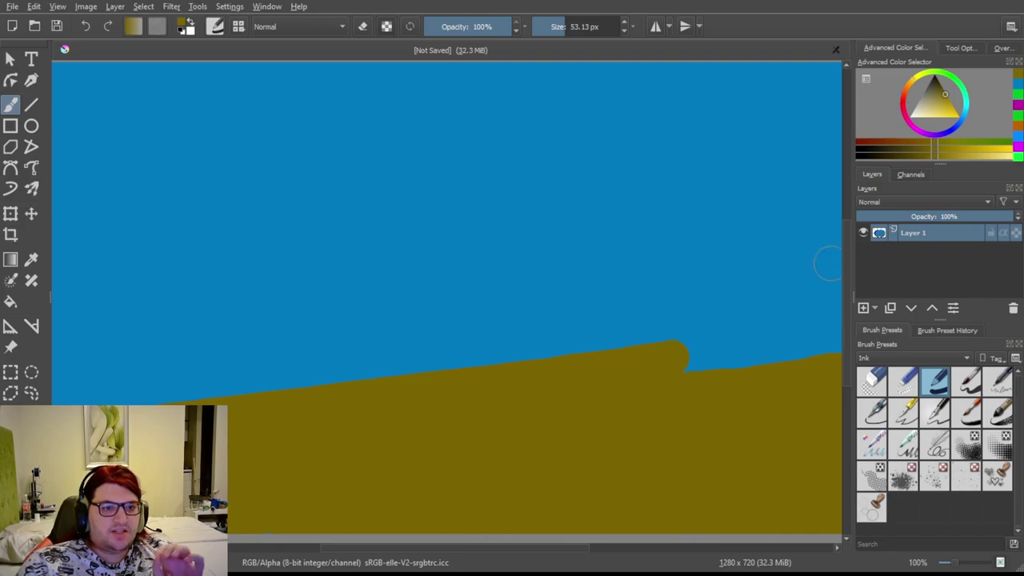
left_click_drag(121, 203, 243, 270)
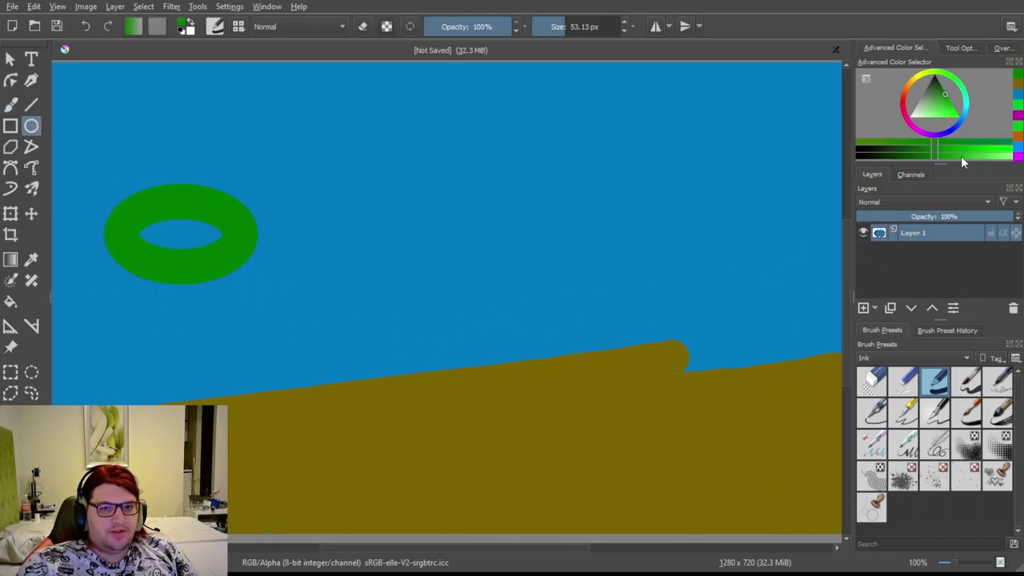
Switch to magenta and drag a purple ellipse ring in the upper-middle sky.
left_click(922, 137)
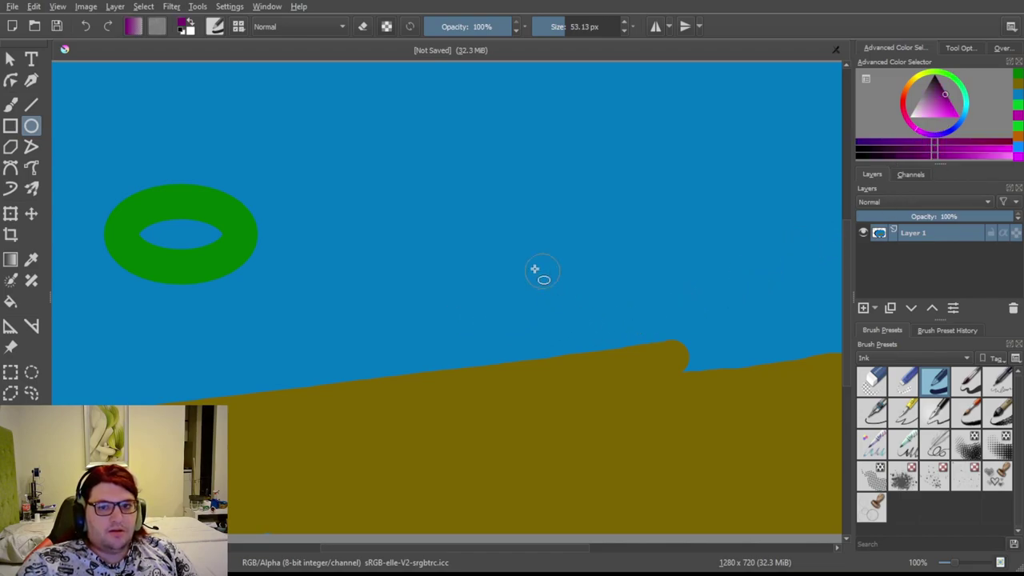
left_click_drag(478, 188, 674, 264)
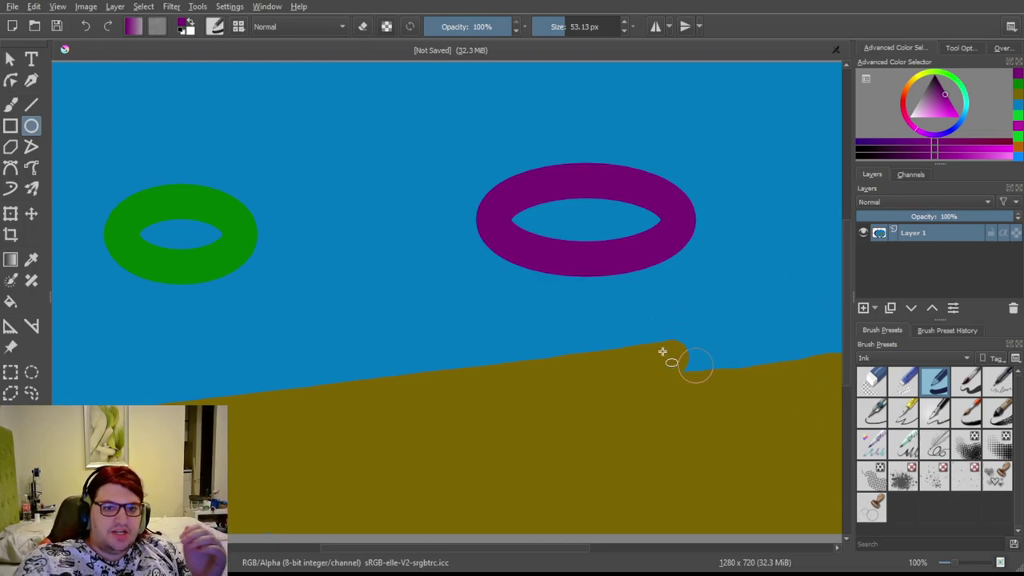
Add filled oval blobs to the lower edges of the green and purple rings.
left_click_drag(605, 245, 605, 269)
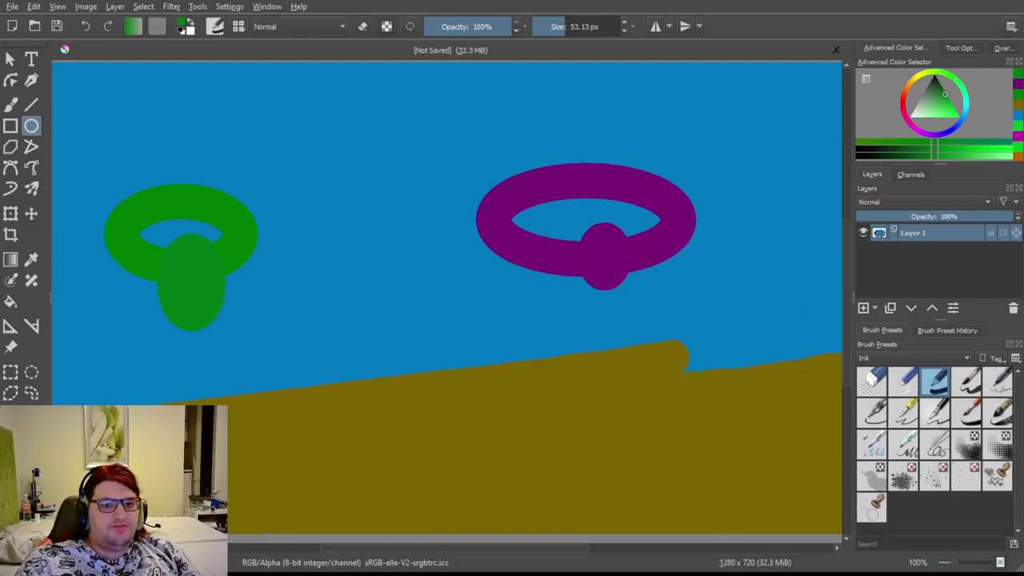
key("b")
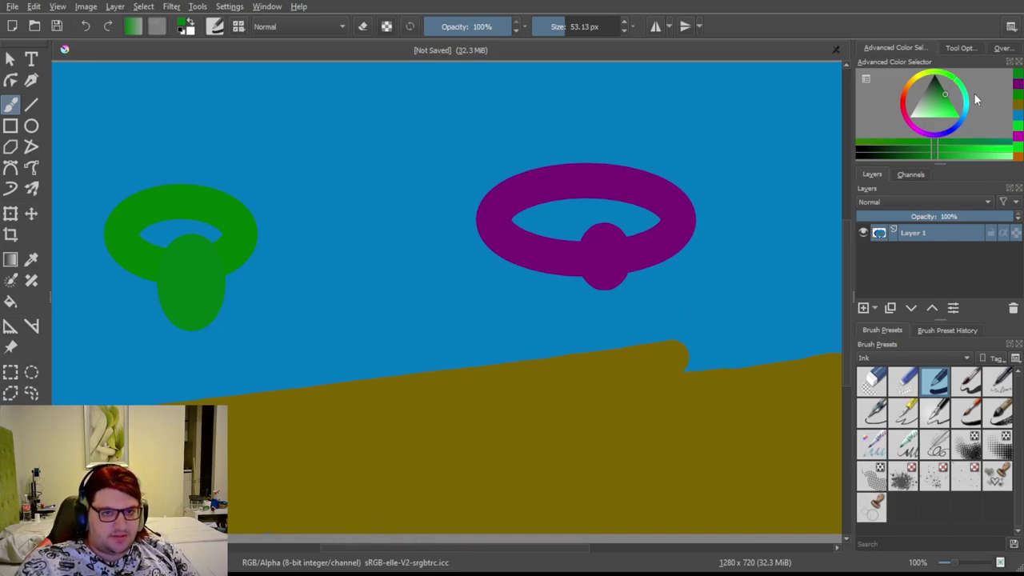
Paint a big looping purple stroke and scatter purple dots across the sky and lower loop.
left_click(916, 132)
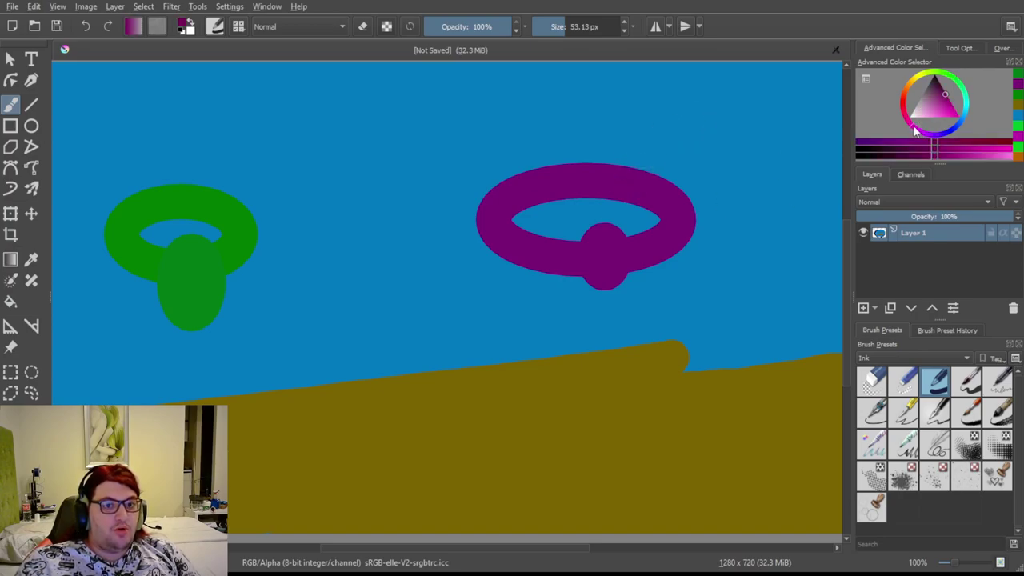
left_click_drag(436, 102, 435, 99)
left_click(636, 96)
left_click(650, 119)
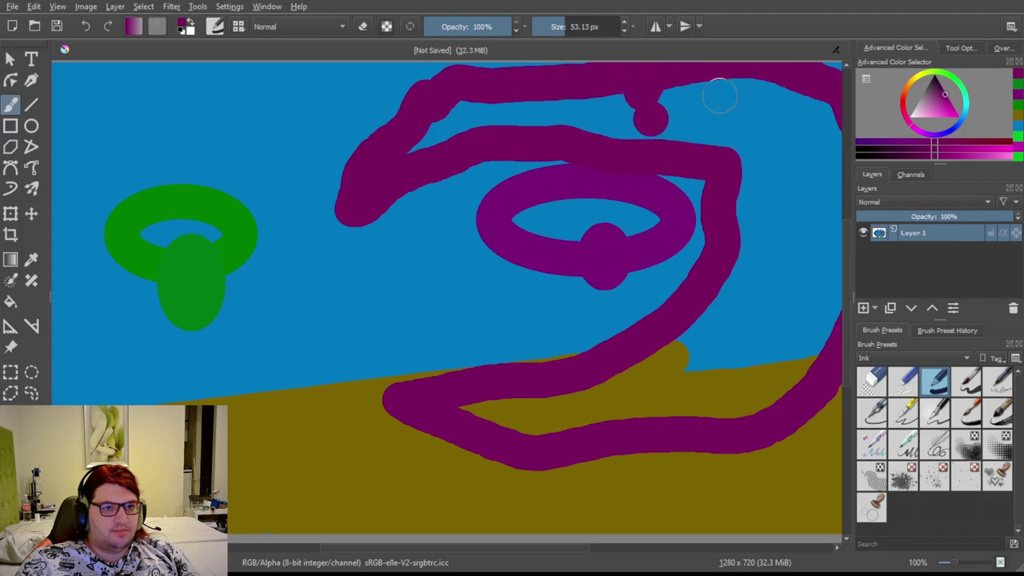
left_click(719, 95)
left_click(804, 133)
left_click(744, 135)
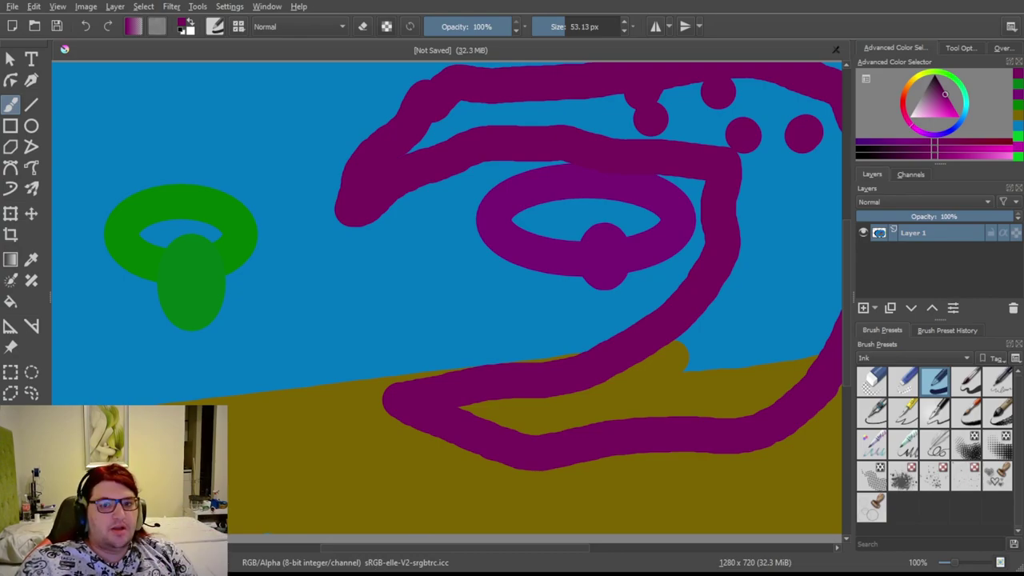
left_click(574, 395)
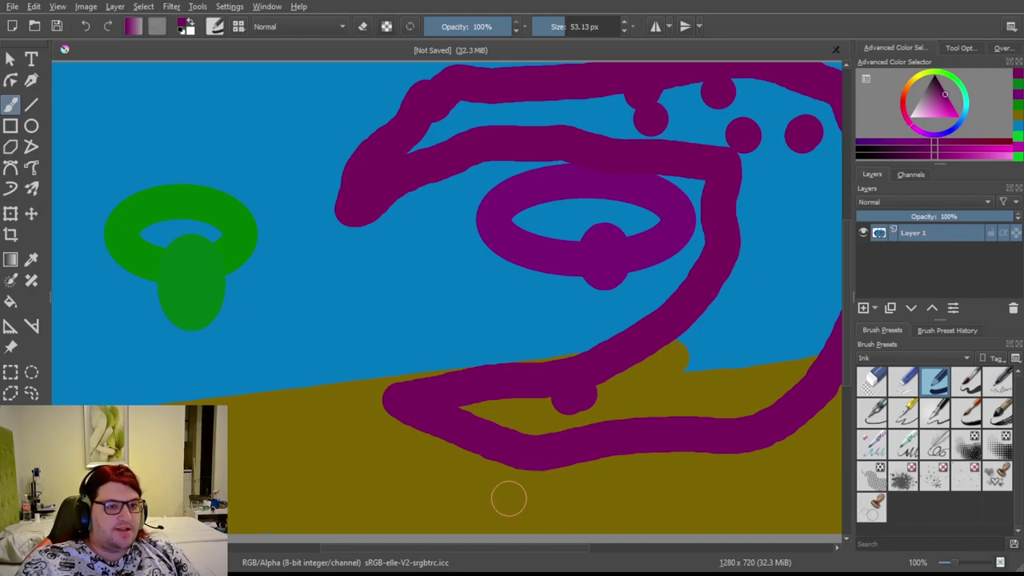
Undo the purple dots, the looping stroke and the hanging blobs.
key("ctrl+z")
key("ctrl+z")
key("ctrl+z")
key("ctrl+z")
key("ctrl+z")
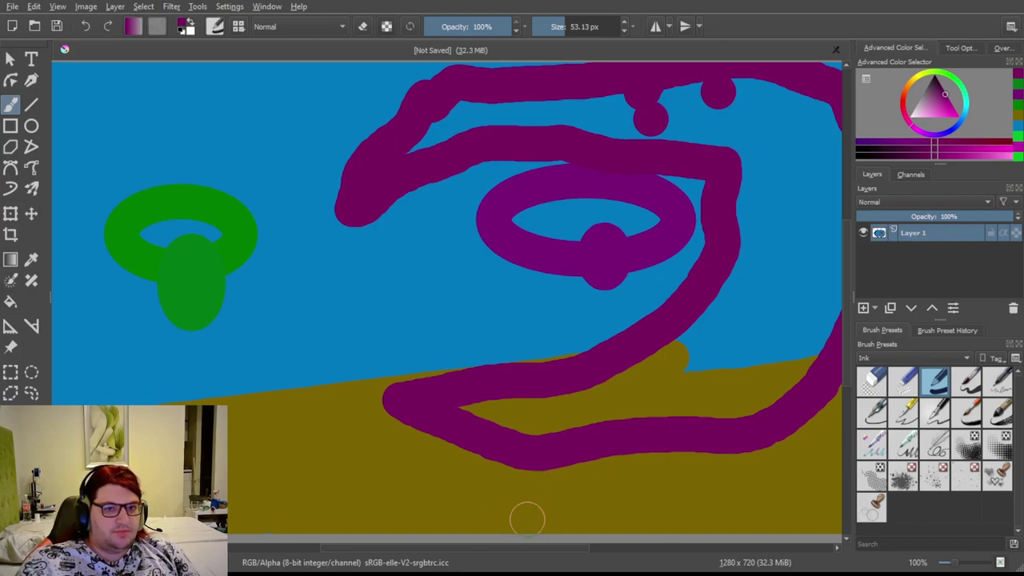
key("ctrl+z")
key("ctrl+z")
key("ctrl+z")
key("ctrl+z")
key("ctrl+z")
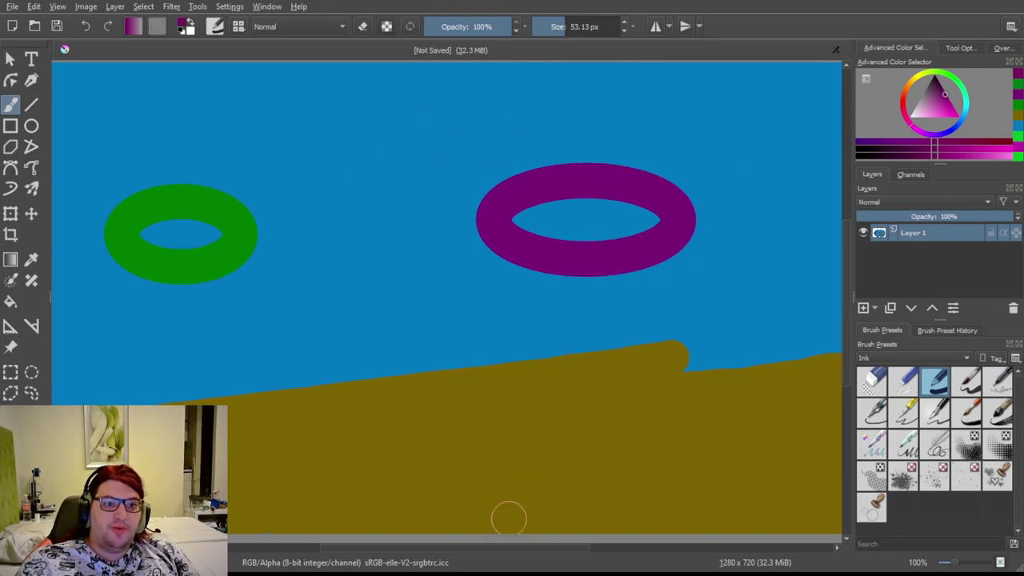
key("ctrl+z")
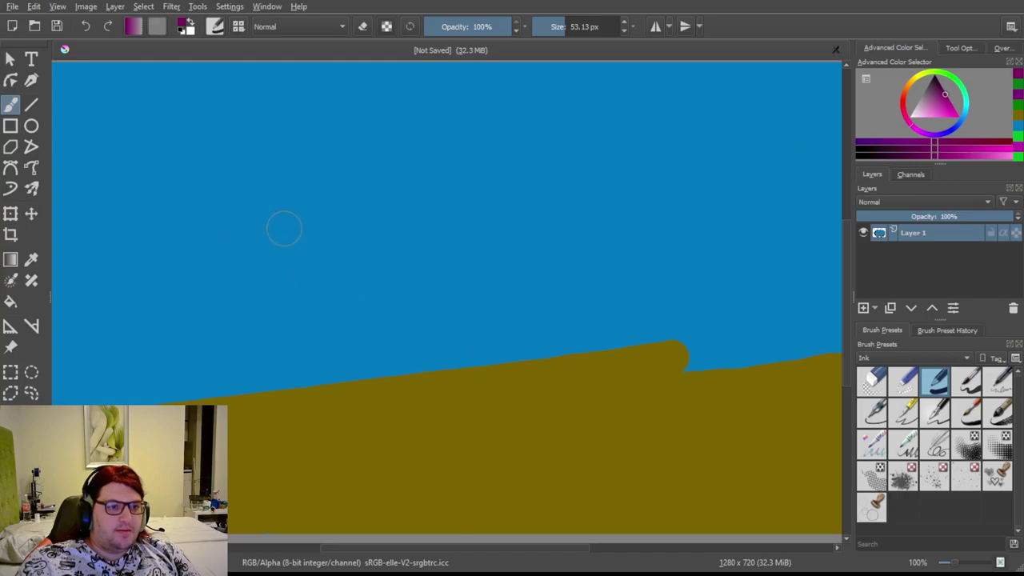
Paint purple strokes across the sky: short, dipped, U-shaped and W-like, after undoing a thick one.
mouse_move(236, 260)
left_mouse_down()
mouse_move(356, 287)
mouse_move(525, 284)
mouse_move(555, 272)
left_mouse_up()
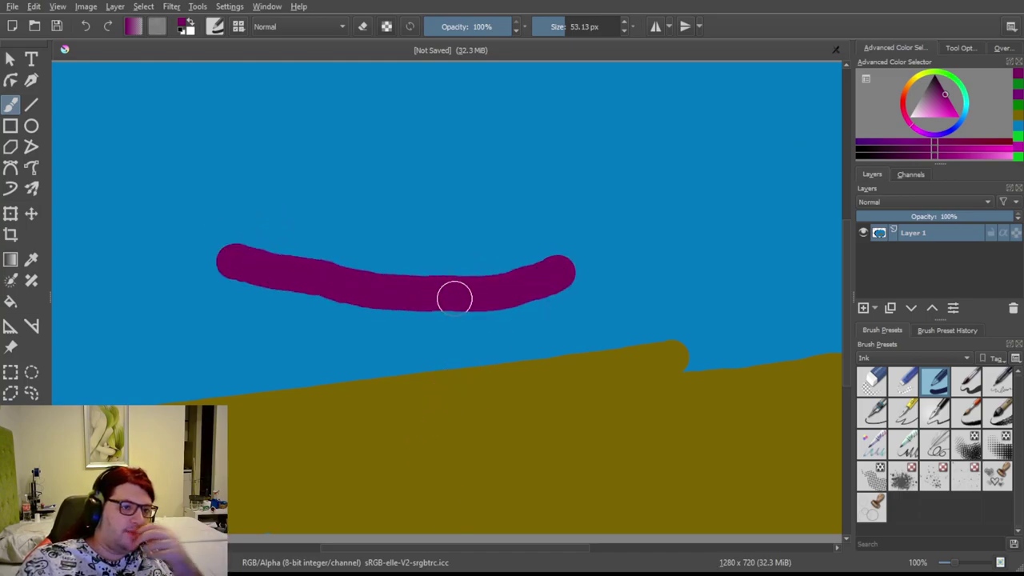
key("ctrl+z")
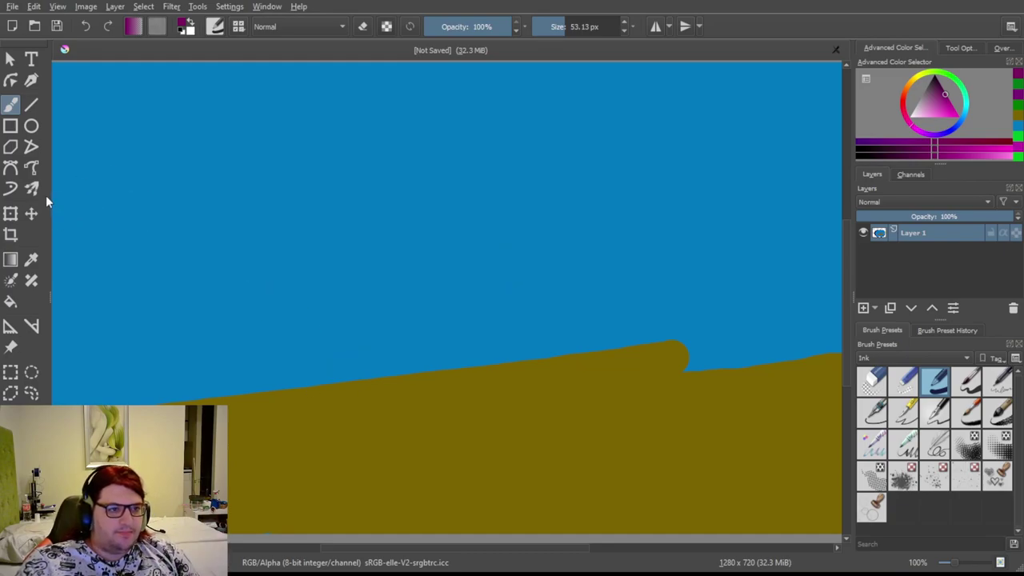
left_click_drag(84, 228, 214, 231)
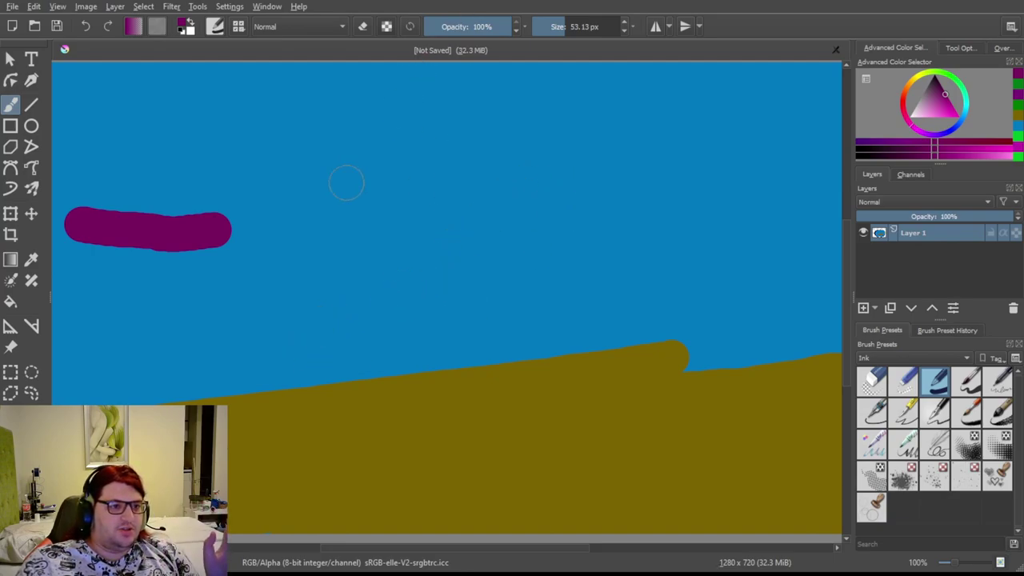
mouse_move(284, 214)
left_mouse_down()
mouse_move(333, 240)
mouse_move(396, 219)
left_mouse_up()
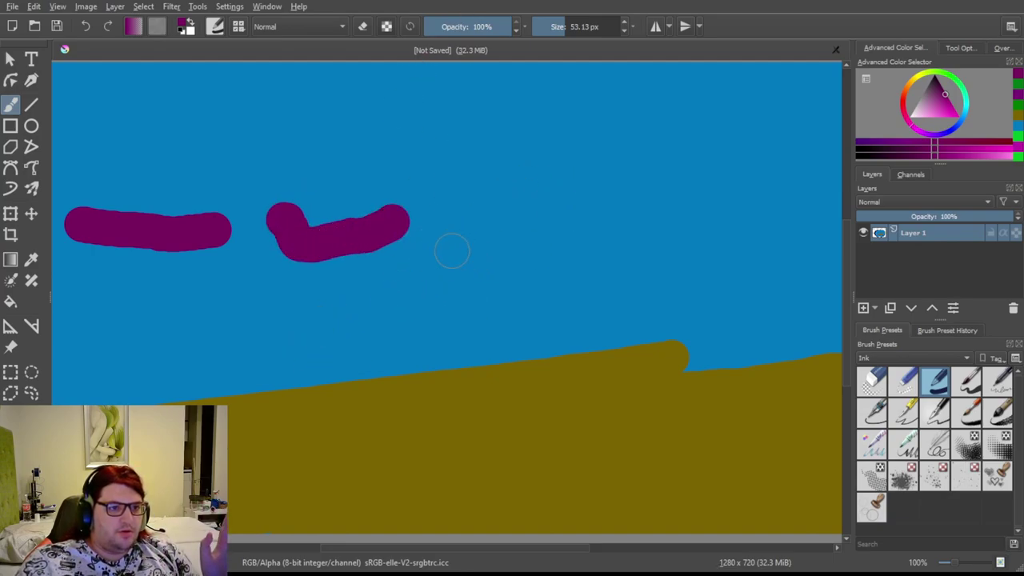
mouse_move(455, 233)
left_mouse_down()
mouse_move(449, 295)
mouse_move(495, 310)
mouse_move(529, 313)
mouse_move(558, 287)
mouse_move(554, 249)
left_mouse_up()
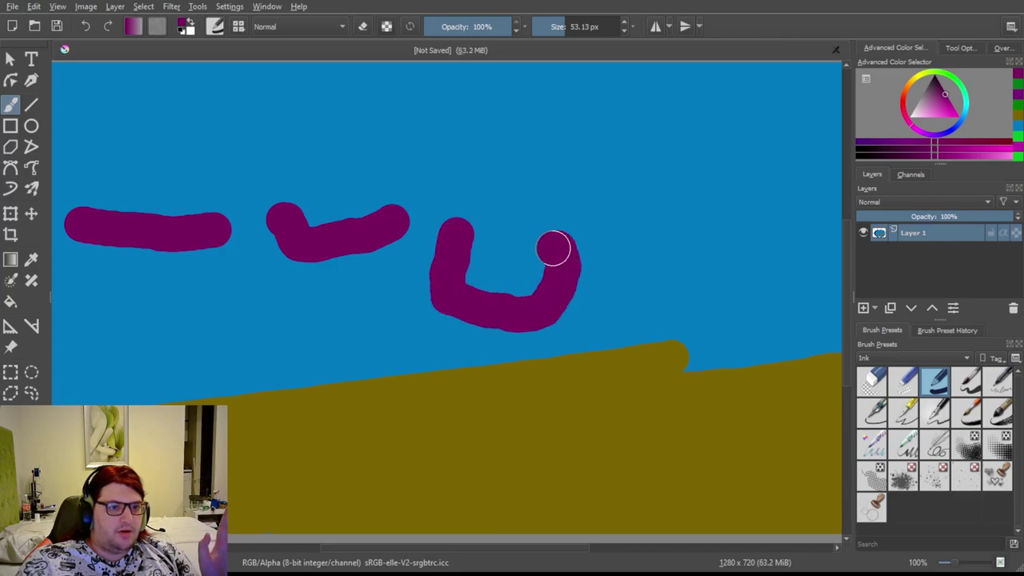
mouse_move(659, 240)
left_mouse_down()
mouse_move(609, 319)
mouse_move(655, 355)
mouse_move(772, 343)
mouse_move(767, 274)
mouse_move(733, 253)
left_mouse_up()
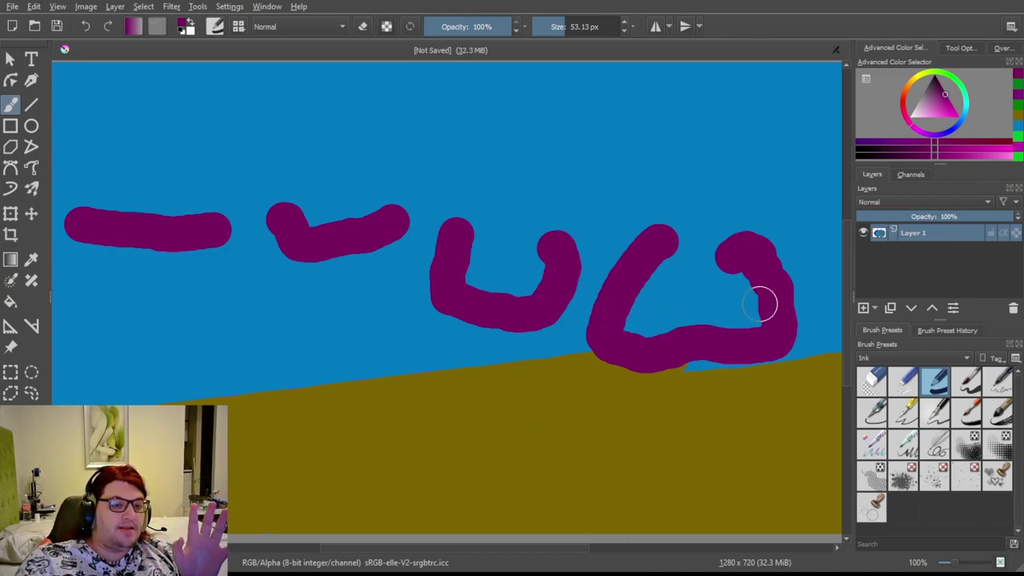
Close the gap at the top of the W-like stroke, then undo all the purple strokes.
left_click(691, 236)
left_click(702, 236)
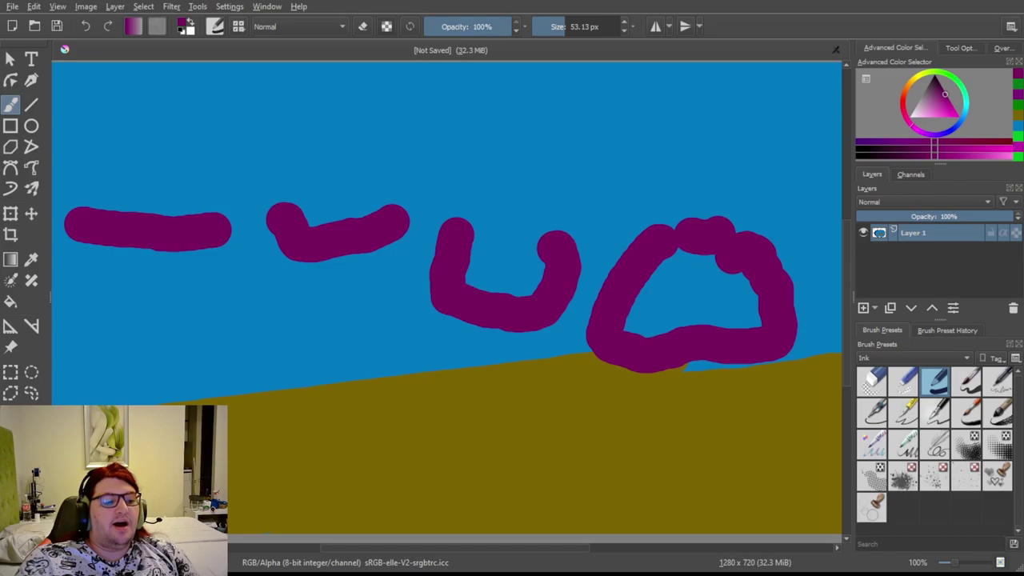
key("ctrl+z")
key("ctrl+z")
key("ctrl+z")
key("ctrl+z")
key("ctrl+z")
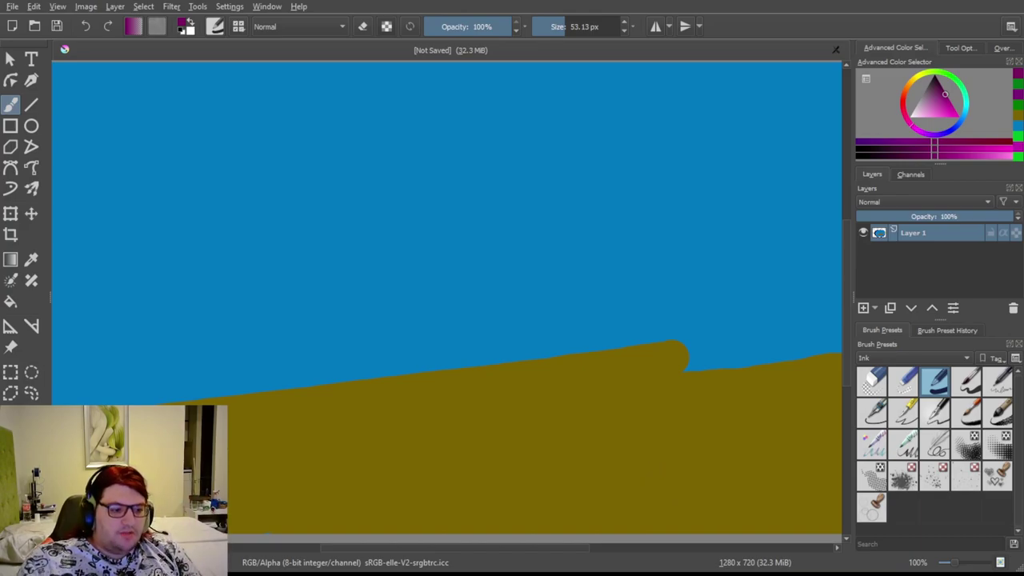
Undo the olive ground, fill the canvas black, and paint a large blue blob.
key("ctrl+z")
key("d")
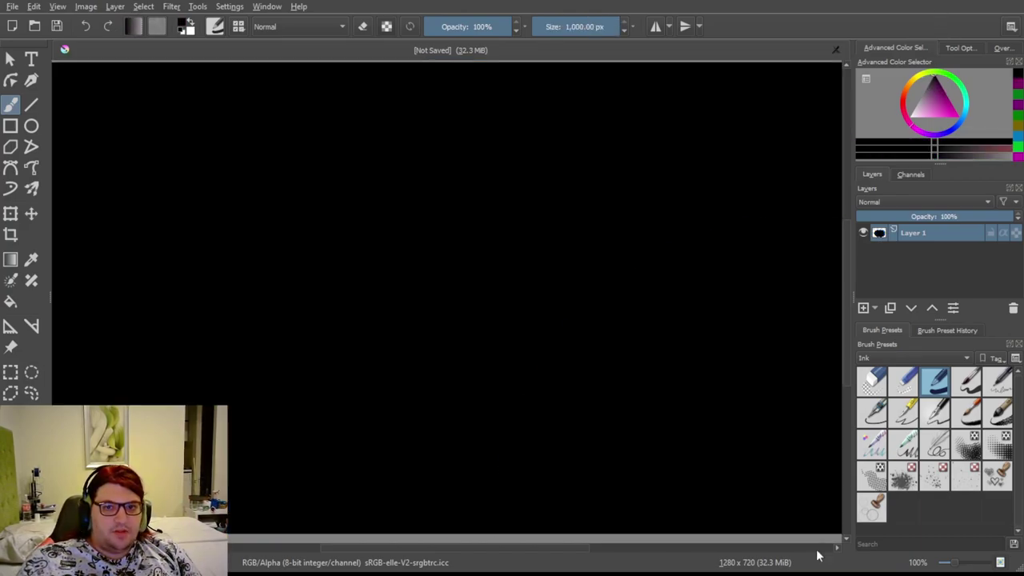
key("shift+BackSpace")
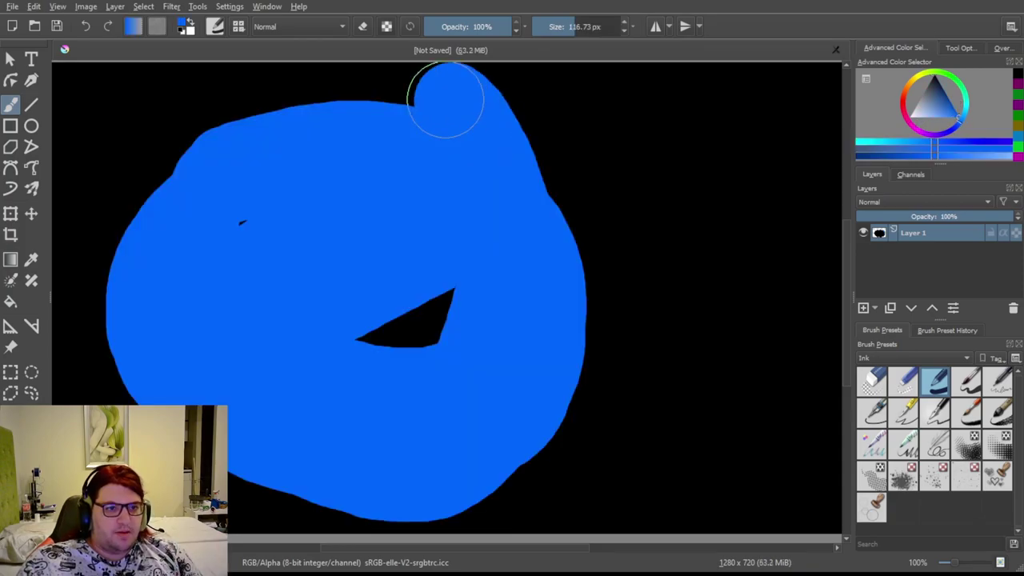
mouse_move(446, 92)
left_mouse_down()
mouse_move(395, 413)
mouse_move(322, 353)
mouse_move(394, 344)
mouse_move(335, 256)
mouse_move(241, 193)
left_mouse_up()
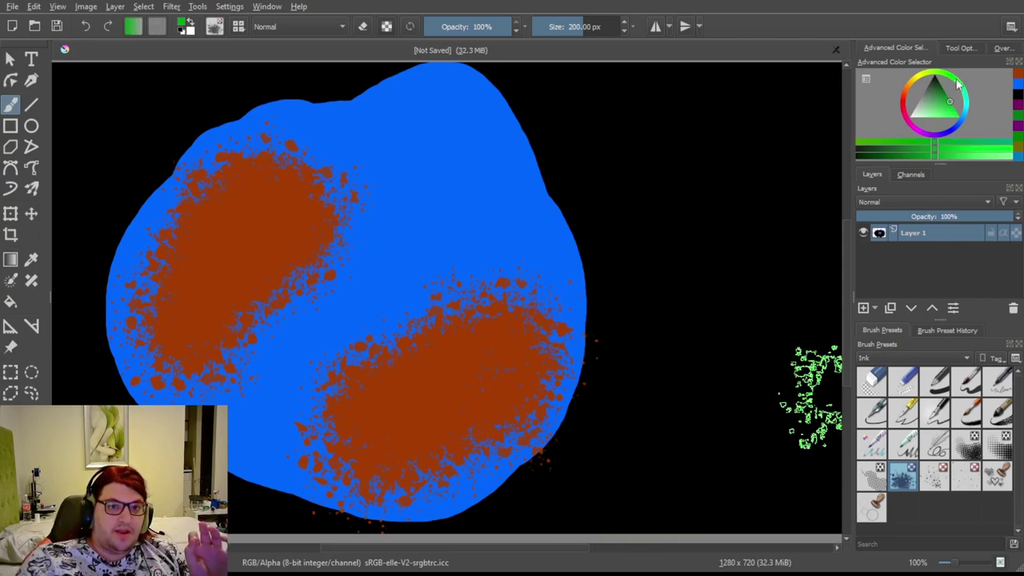
Spatter green over the upper orange patch and magenta across the lower one.
left_click(270, 180)
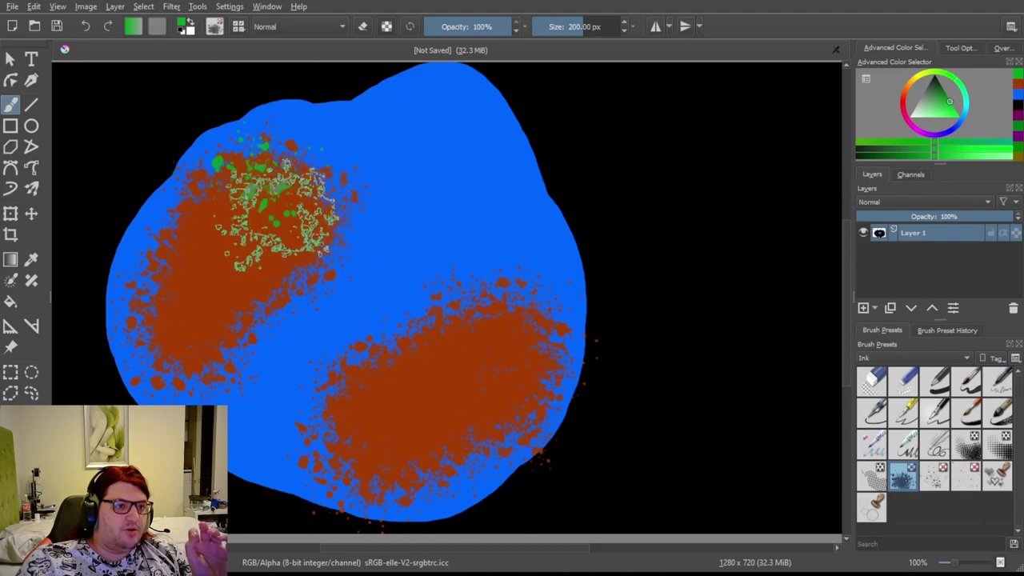
mouse_move(263, 194)
left_mouse_down()
mouse_move(205, 297)
mouse_move(209, 320)
left_mouse_up()
left_click_drag(230, 360, 272, 272)
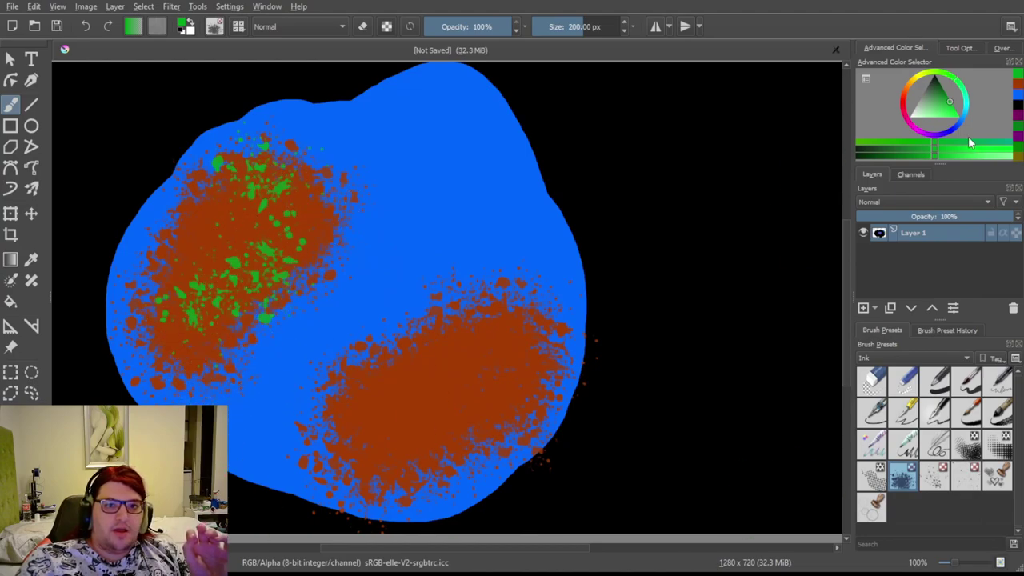
left_click(919, 128)
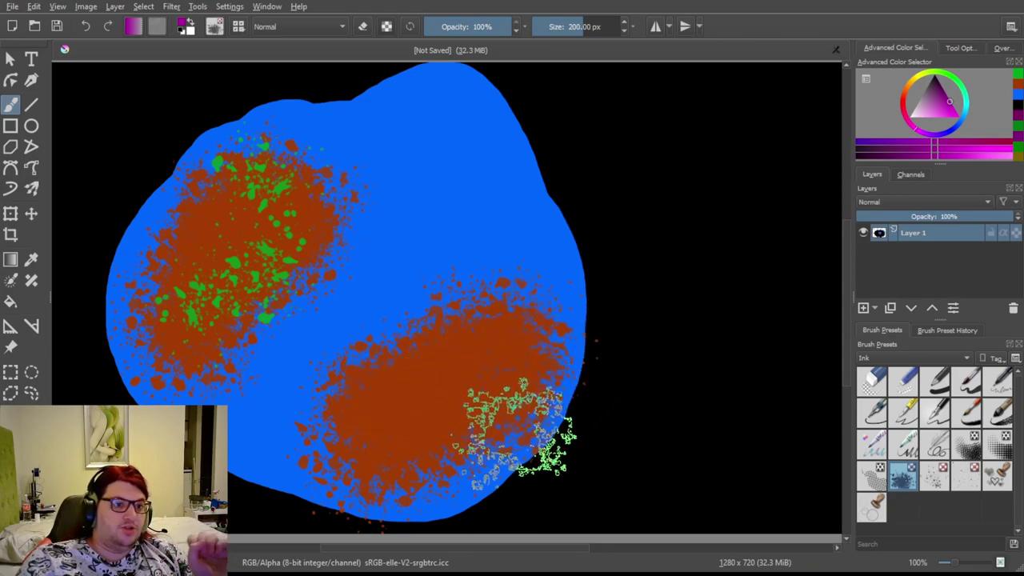
left_click(491, 360)
mouse_move(374, 436)
left_mouse_down()
mouse_move(521, 487)
mouse_move(464, 415)
mouse_move(480, 435)
left_mouse_up()
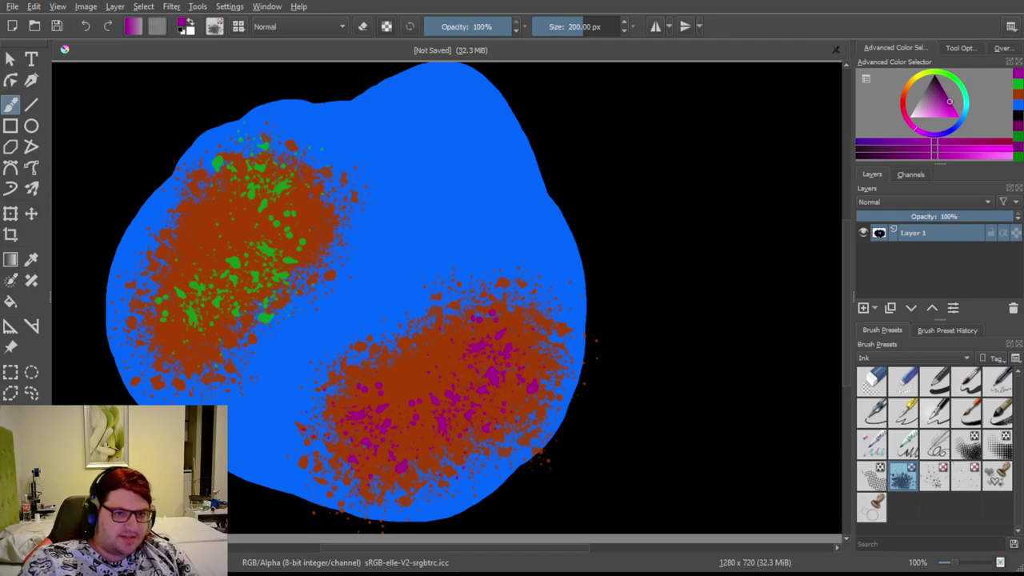
Set the painting colour to black and choose the 40 px Ink brush preset.
left_click(929, 91)
left_click(938, 86)
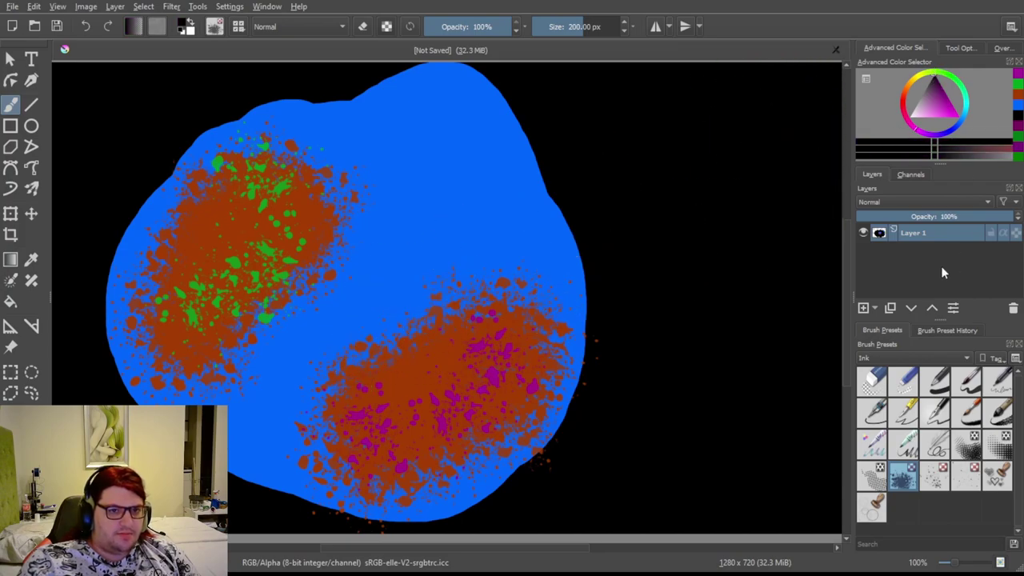
left_click(937, 381)
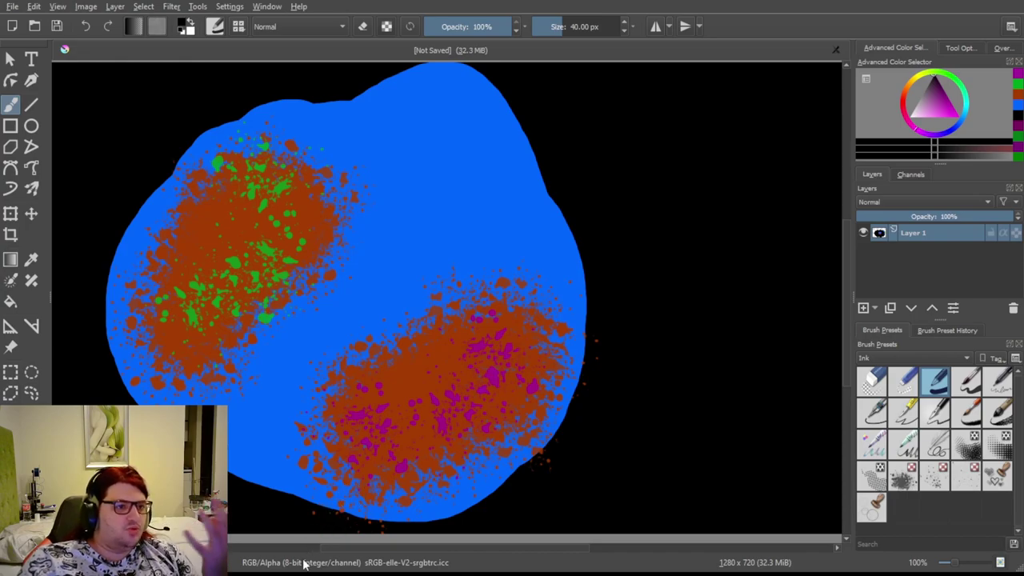
Drag a thick black diagonal band from lower left to upper right across the blue blob.
mouse_move(246, 436)
left_mouse_down()
mouse_move(269, 420)
mouse_move(312, 336)
mouse_move(426, 218)
mouse_move(548, 150)
left_mouse_up()
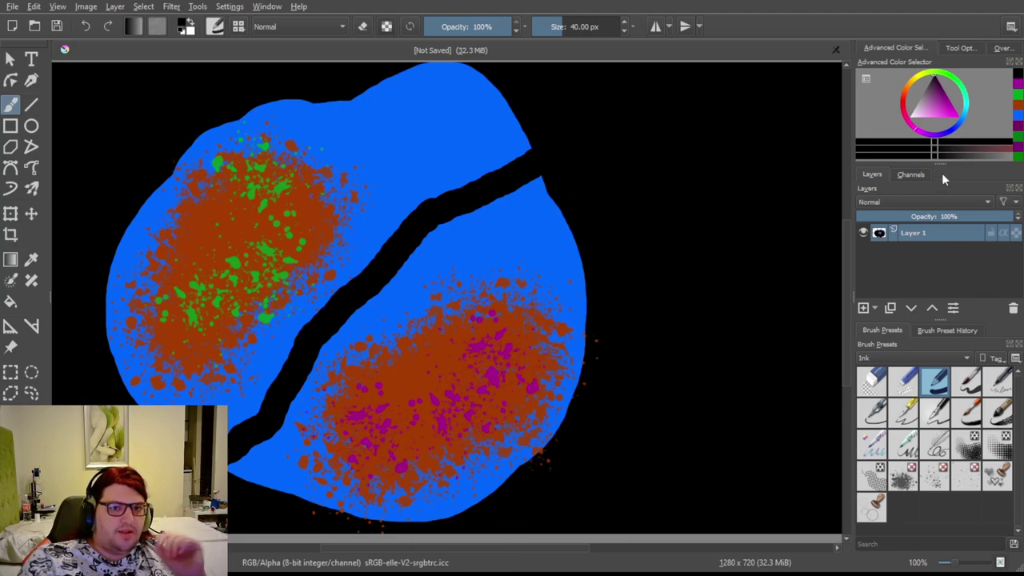
With magenta and the spray brush, speckle the top, right and lower-left blue areas.
left_click(957, 112)
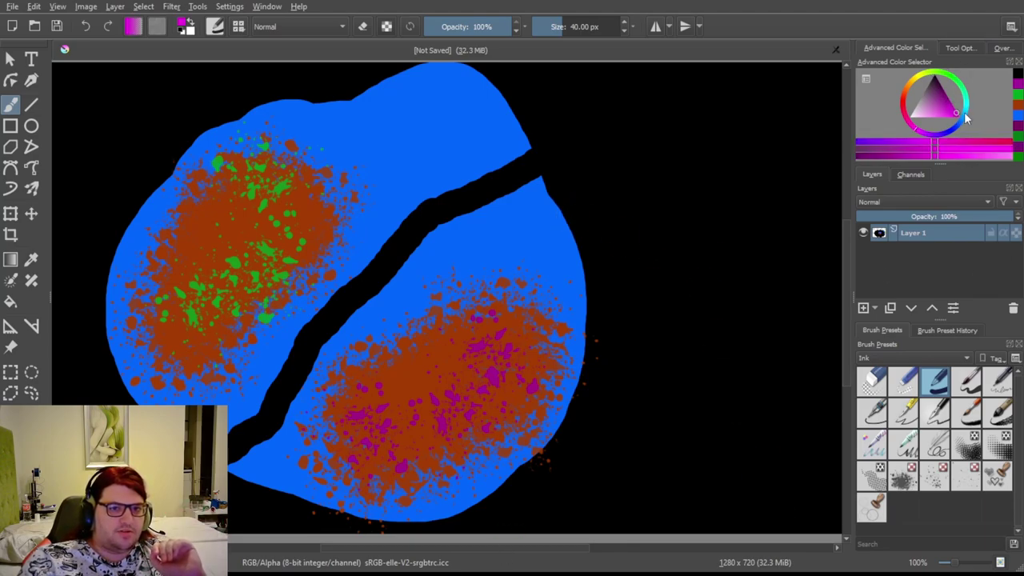
left_click(904, 477)
mouse_move(583, 240)
left_mouse_down()
mouse_move(553, 252)
mouse_move(389, 104)
mouse_move(407, 146)
left_mouse_up()
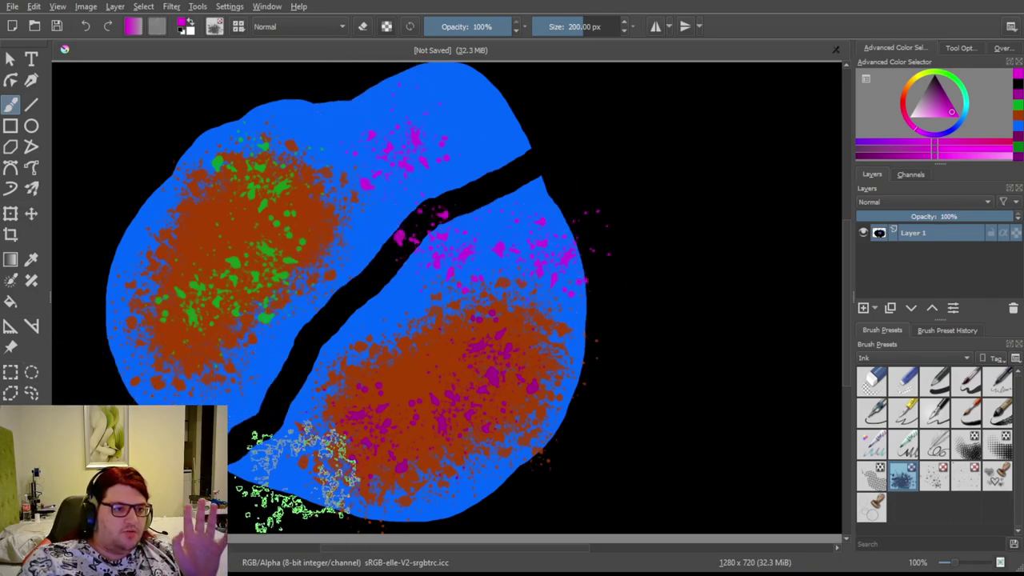
left_click(294, 473)
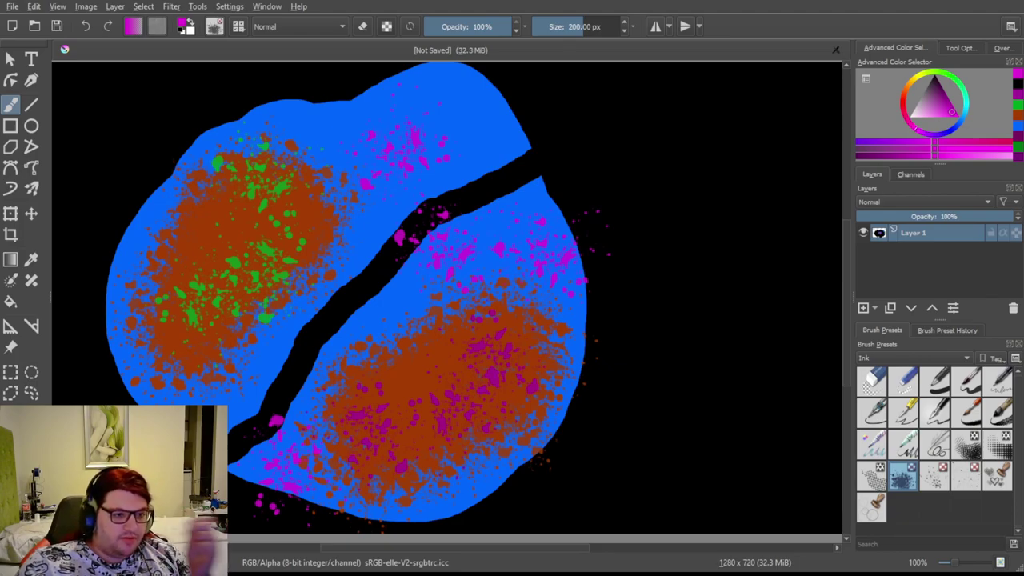
left_click_drag(553, 364, 516, 408)
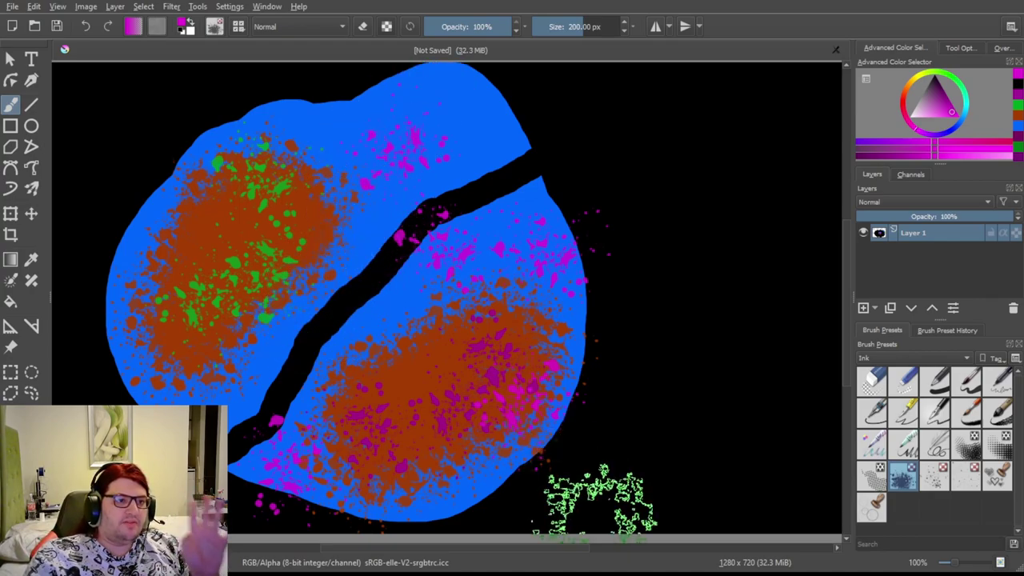
Spray green over the left orange patch's centre and magenta over the right orange patch.
left_click(958, 88)
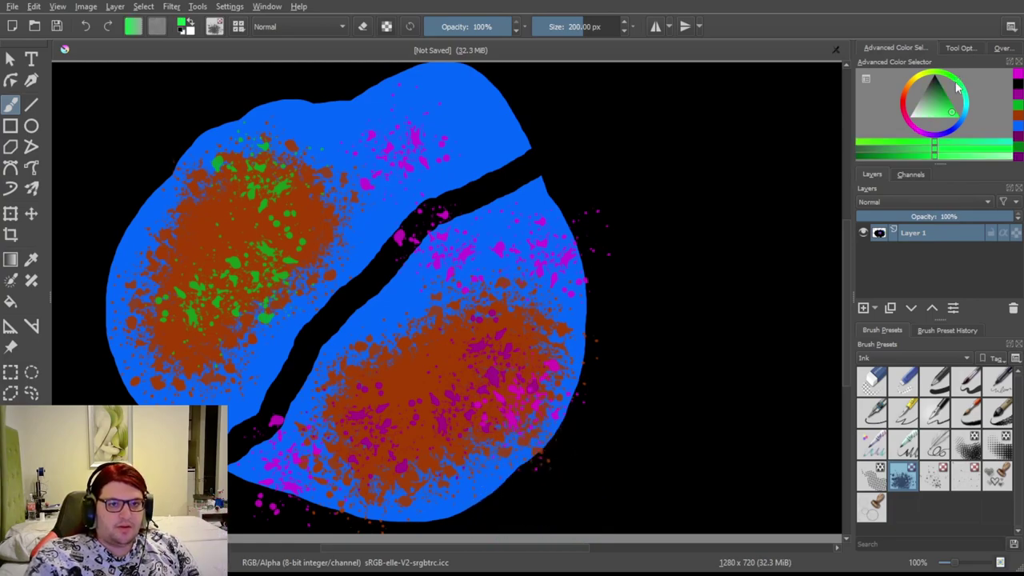
mouse_move(192, 241)
left_mouse_down()
mouse_move(232, 264)
mouse_move(220, 252)
mouse_move(192, 264)
mouse_move(188, 288)
mouse_move(216, 304)
mouse_move(312, 212)
mouse_move(232, 216)
mouse_move(140, 349)
mouse_move(272, 208)
mouse_move(212, 196)
mouse_move(200, 304)
left_mouse_up()
left_click(917, 136)
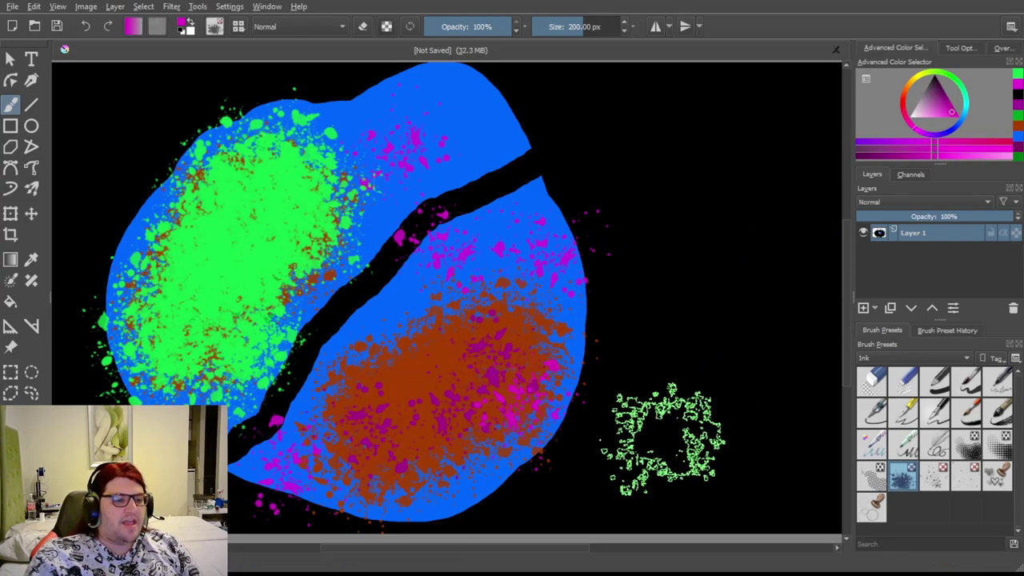
mouse_move(540, 392)
left_mouse_down()
mouse_move(480, 381)
mouse_move(428, 409)
mouse_move(480, 373)
mouse_move(412, 356)
mouse_move(376, 421)
mouse_move(500, 381)
mouse_move(472, 337)
mouse_move(356, 412)
left_mouse_up()
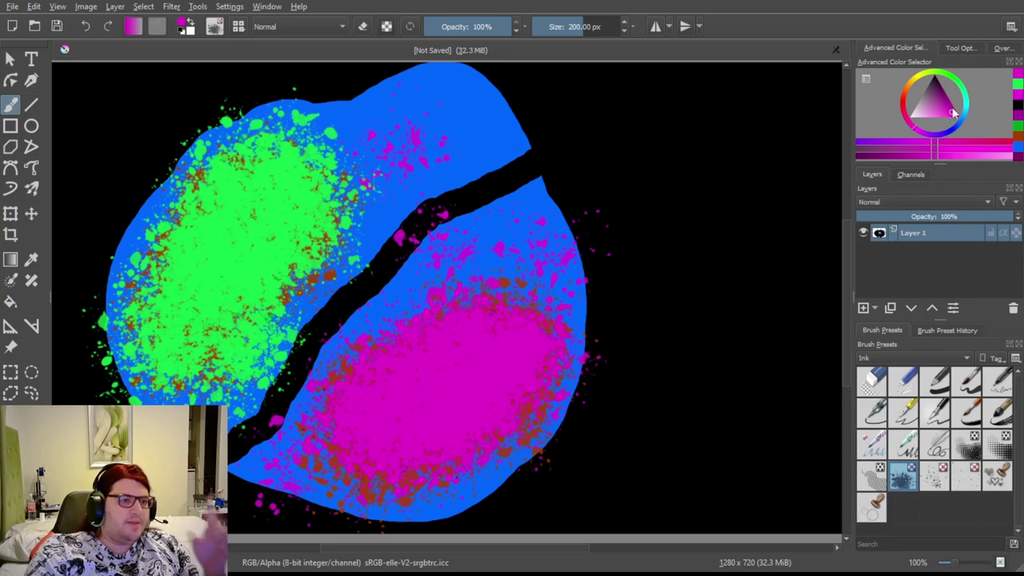
Switch to black and spray black speckles over the green patch on the upper shape.
key("d")
mouse_move(264, 184)
left_mouse_down()
mouse_move(241, 288)
mouse_move(220, 273)
mouse_move(217, 321)
mouse_move(300, 448)
mouse_move(264, 176)
mouse_move(280, 268)
mouse_move(220, 320)
mouse_move(284, 301)
mouse_move(252, 292)
left_mouse_up()
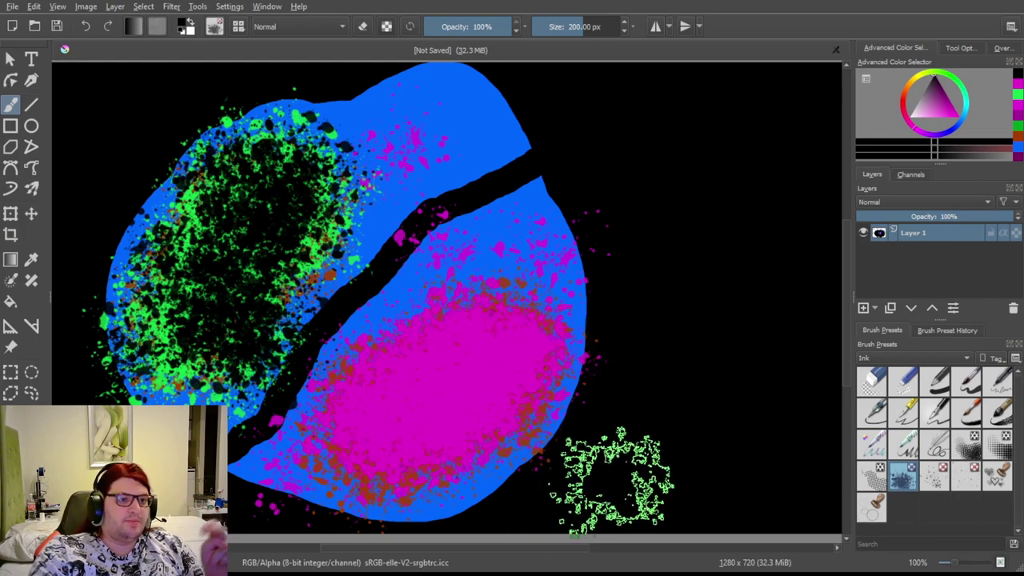
Cover the old drawing with a 1000 px black Ink brush, then paint a cyan sky band across the top.
left_click(936, 381)
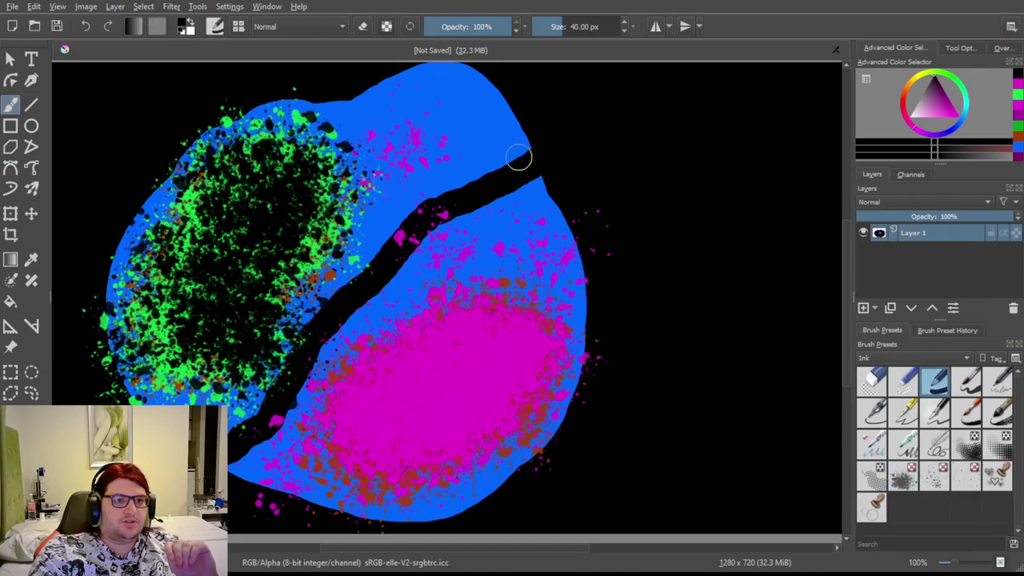
mouse_move(521, 155)
left_mouse_down()
mouse_move(201, 133)
mouse_move(400, 360)
left_mouse_up()
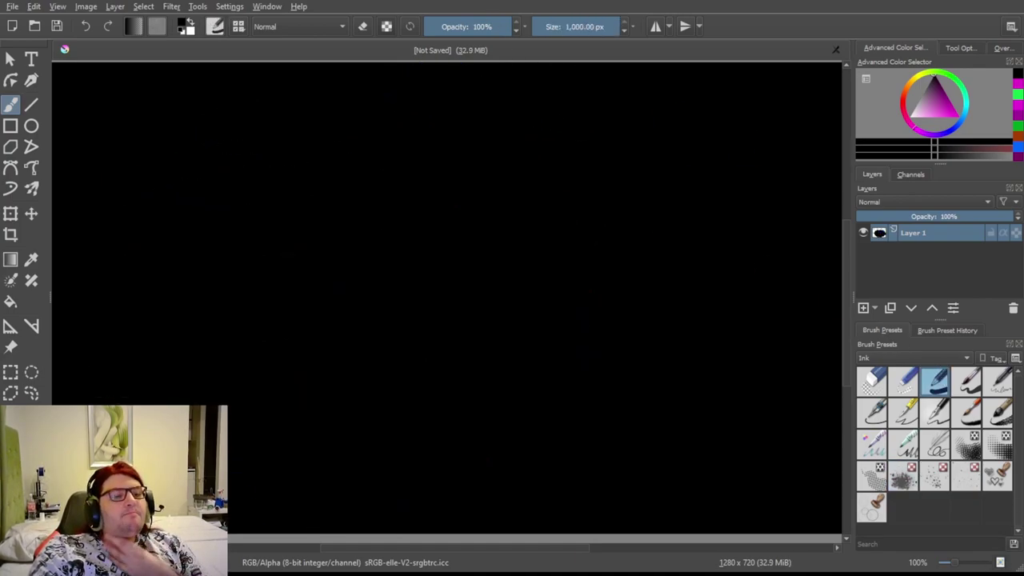
left_click(959, 117)
left_click(957, 102)
mouse_move(72, 120)
left_mouse_down()
mouse_move(720, 112)
mouse_move(818, 70)
mouse_move(72, 188)
mouse_move(416, 176)
mouse_move(800, 240)
left_mouse_up()
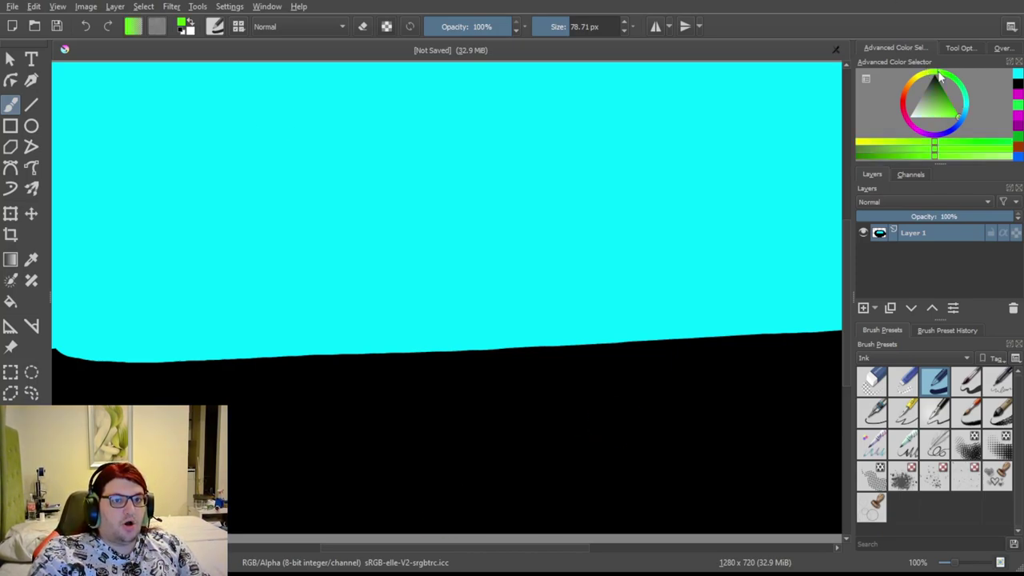
Paint a black tree trunk rising from the ground with branches spreading left and right.
key("d")
mouse_move(368, 370)
left_mouse_down()
mouse_move(388, 278)
mouse_move(369, 87)
left_mouse_up()
mouse_move(377, 174)
left_mouse_down()
mouse_move(328, 126)
mouse_move(283, 130)
mouse_move(407, 131)
mouse_move(478, 102)
left_mouse_up()
left_click_drag(331, 179, 253, 177)
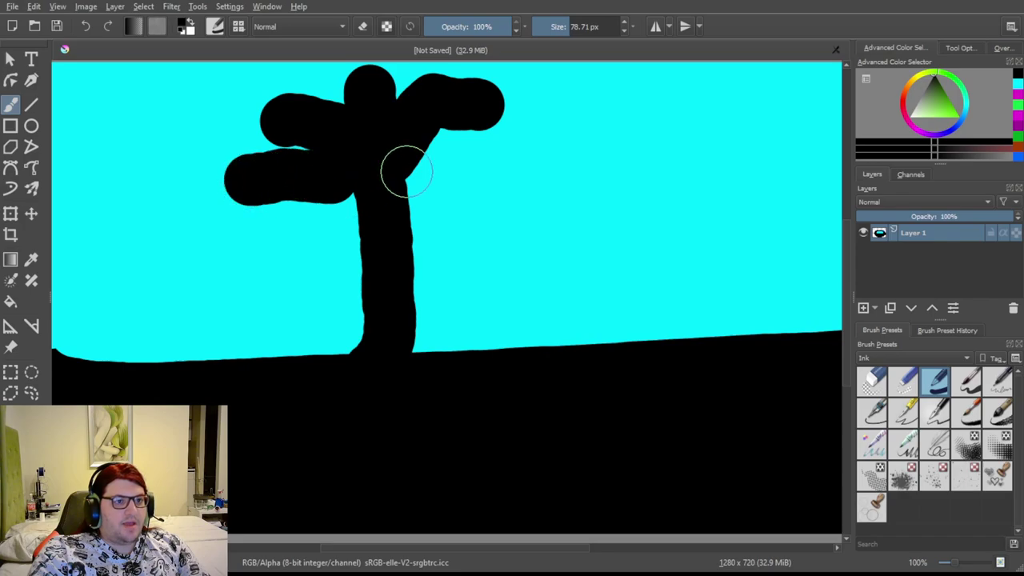
left_click_drag(405, 171, 457, 172)
left_click_drag(375, 162, 295, 222)
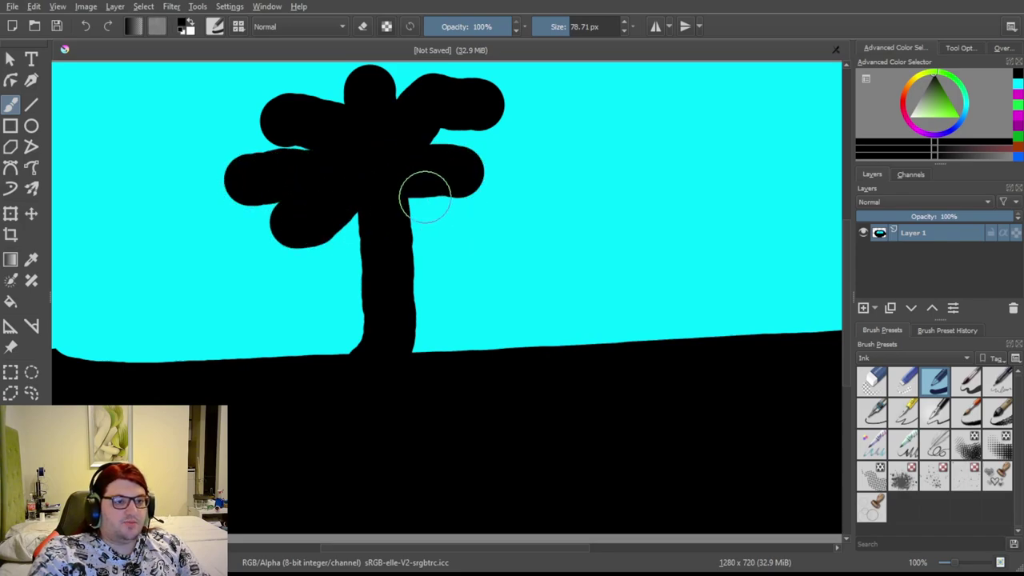
left_click_drag(425, 194, 463, 202)
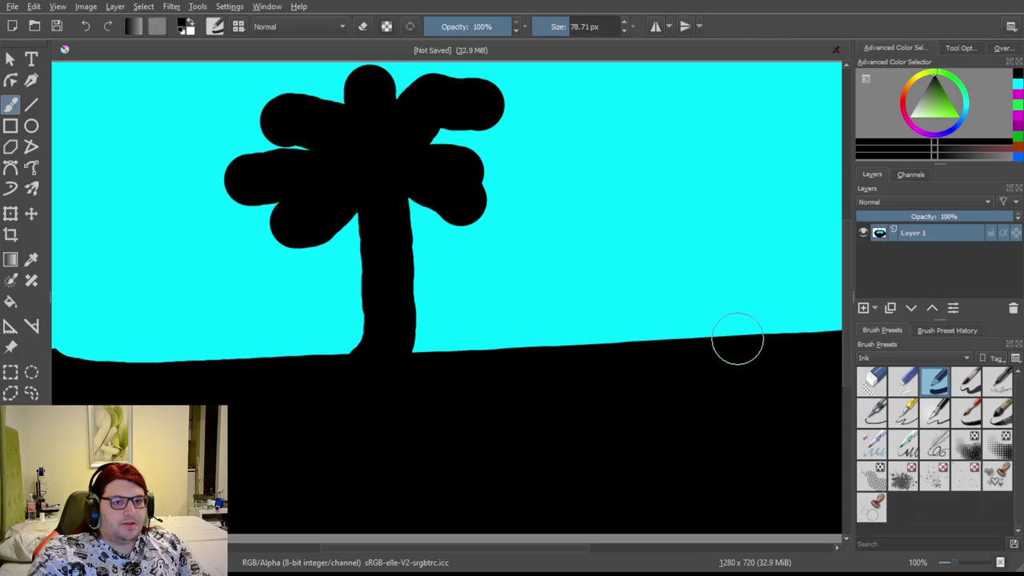
Spatter texture along the horizon with the spray preset and hatch around the crown and ground line.
left_click(903, 474)
mouse_move(469, 389)
left_mouse_down()
mouse_move(475, 429)
mouse_move(597, 355)
mouse_move(579, 412)
mouse_move(677, 400)
left_mouse_up()
left_click(967, 444)
left_click_drag(64, 344, 833, 304)
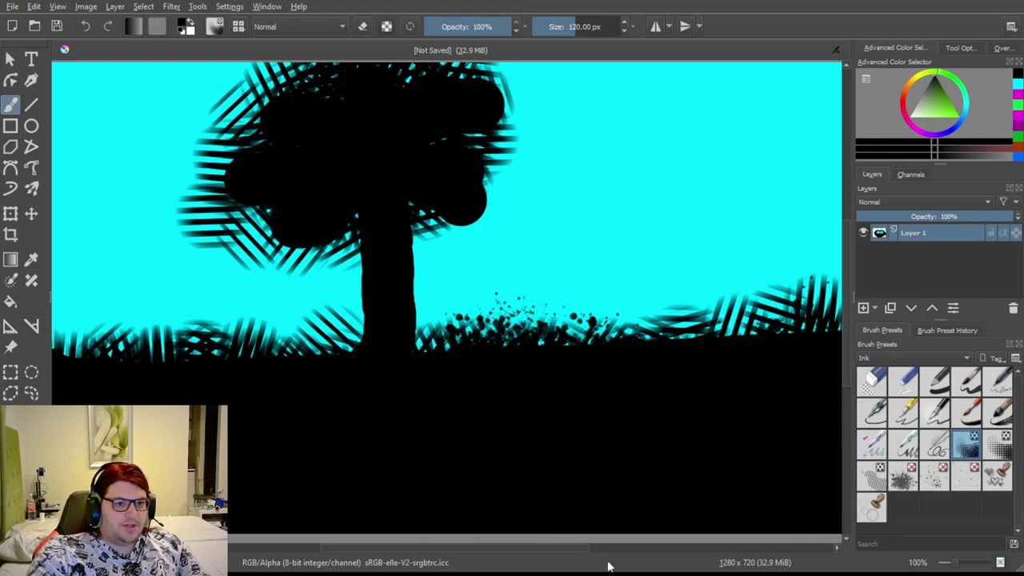
left_click(970, 109)
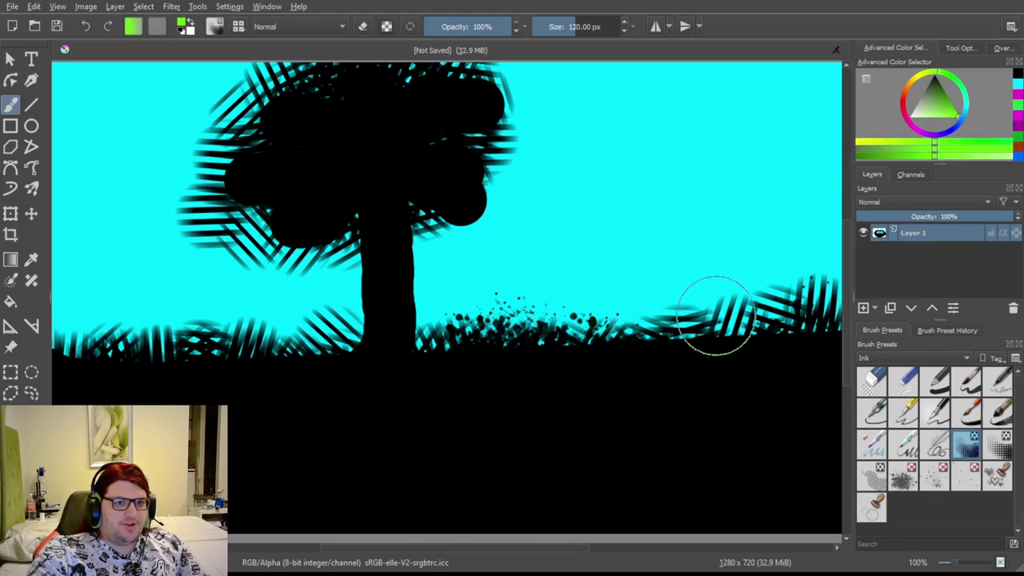
With the 29.29 px Ink brush, paint a green four-legged animal with head and tail right of the tree.
left_click(937, 381)
left_click_drag(575, 330, 612, 329)
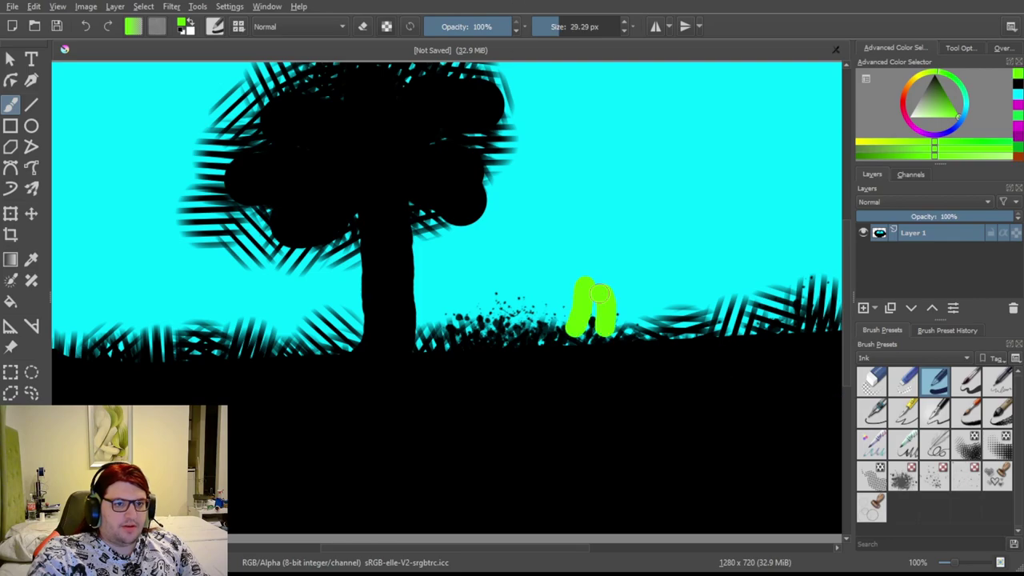
mouse_move(588, 286)
left_mouse_down()
mouse_move(682, 283)
mouse_move(684, 341)
mouse_move(708, 348)
left_mouse_up()
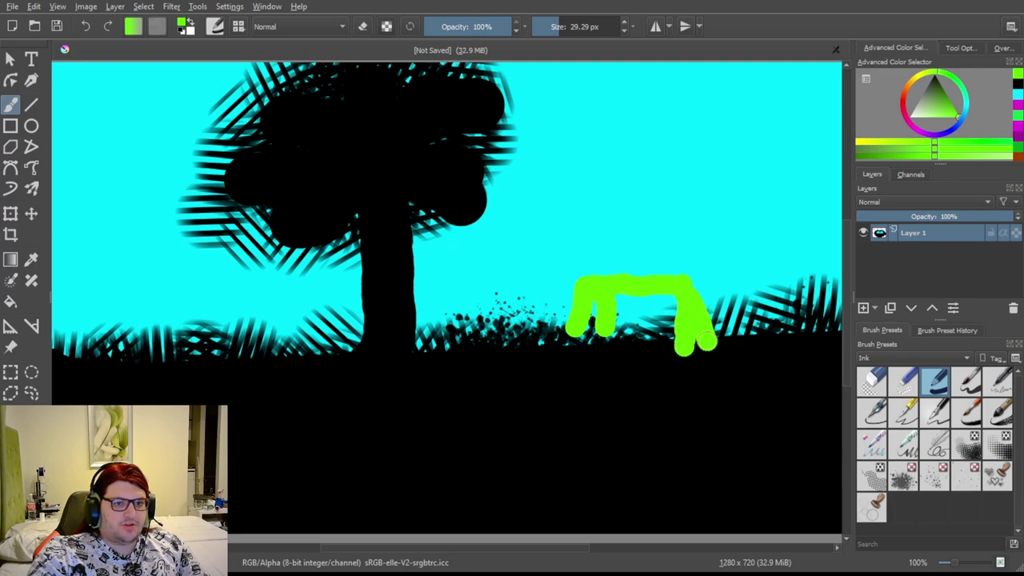
left_click_drag(566, 276, 568, 254)
left_click_drag(688, 287, 723, 292)
Paint a second green animal's body and leg at the lower left, plus a dab by the trunk.
mouse_move(118, 369)
left_mouse_down()
mouse_move(137, 324)
mouse_move(146, 364)
left_mouse_up()
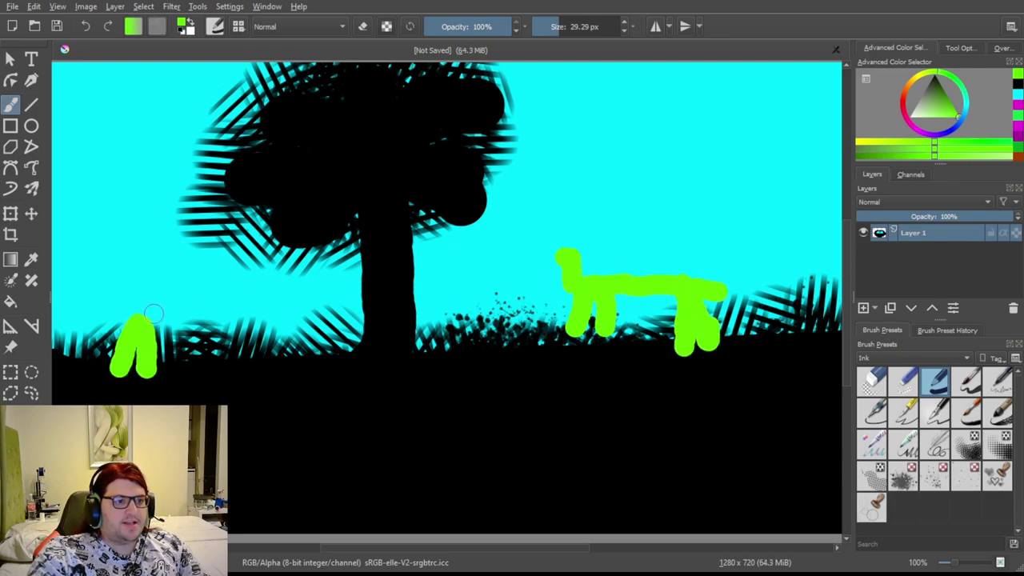
left_click_drag(154, 314, 226, 307)
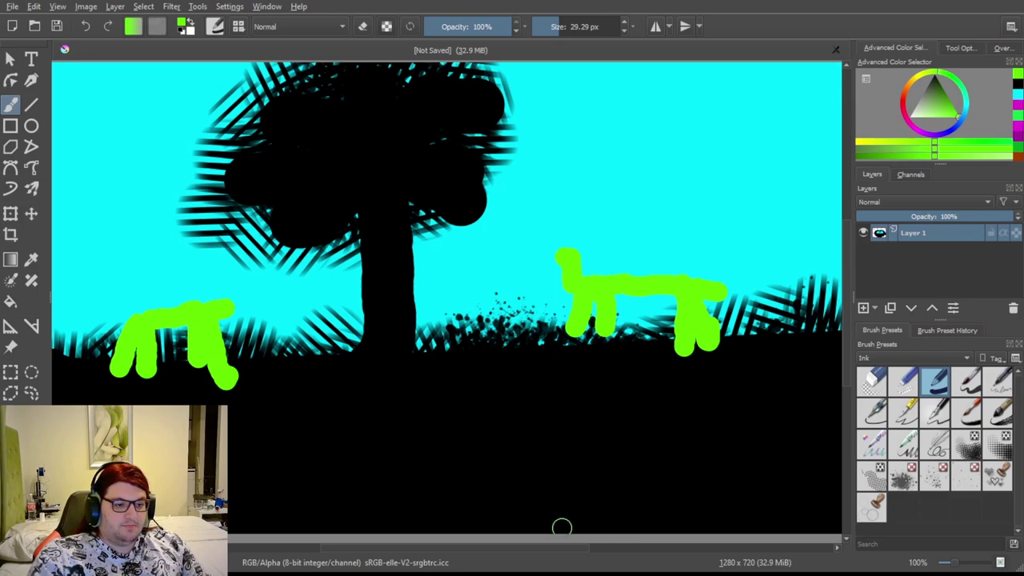
left_click(480, 231)
Paint a green stick figure's body down to the ground beside the trunk, with arms and head.
left_click_drag(481, 231, 490, 346)
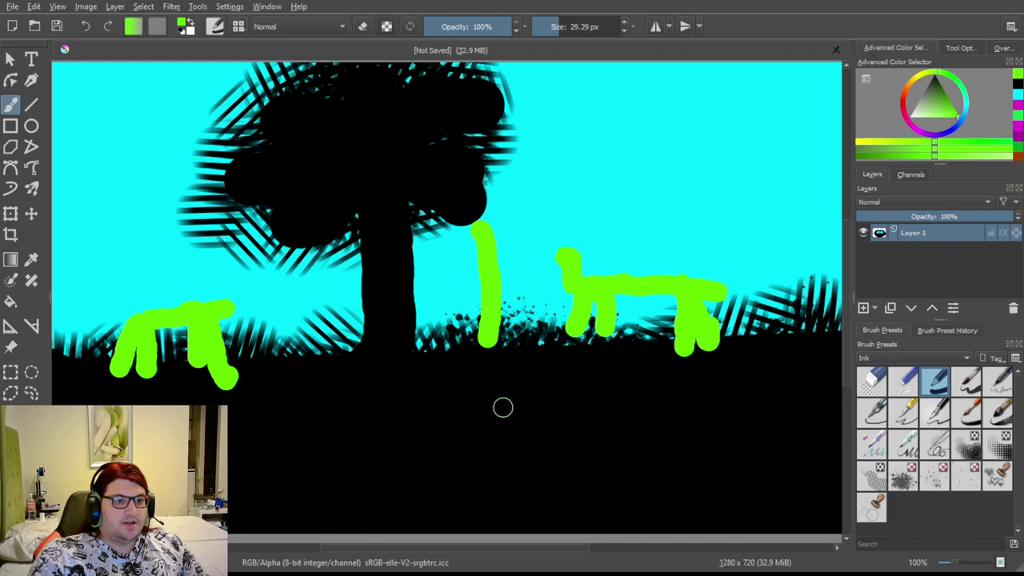
mouse_move(503, 385)
left_mouse_down()
mouse_move(472, 326)
mouse_move(470, 207)
left_mouse_up()
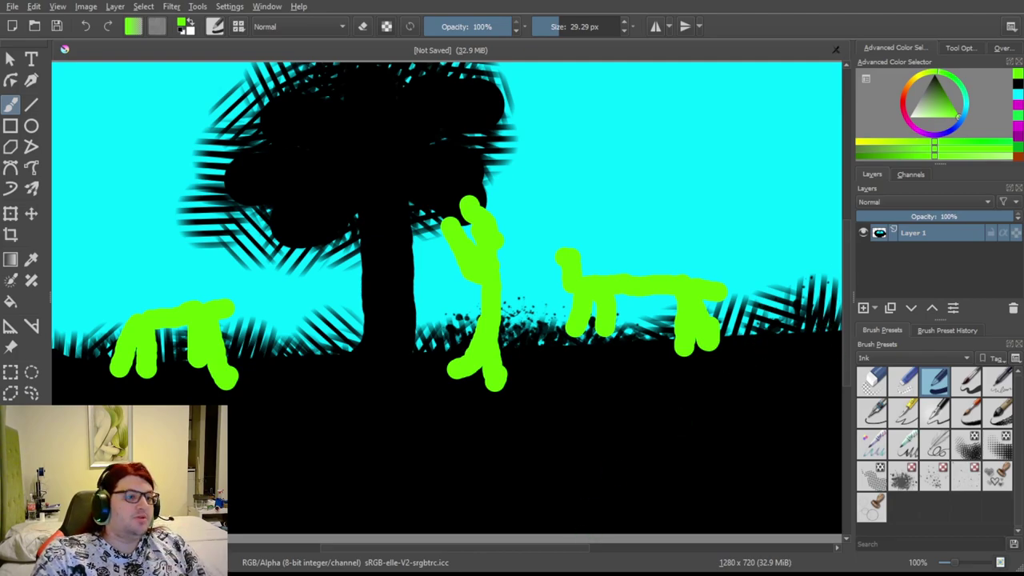
key("ctrl+z")
key("ctrl+z")
key("ctrl+z")
key("ctrl+z")
key("ctrl+z")
key("ctrl+z")
key("ctrl+z")
key("ctrl+z")
key("ctrl+z")
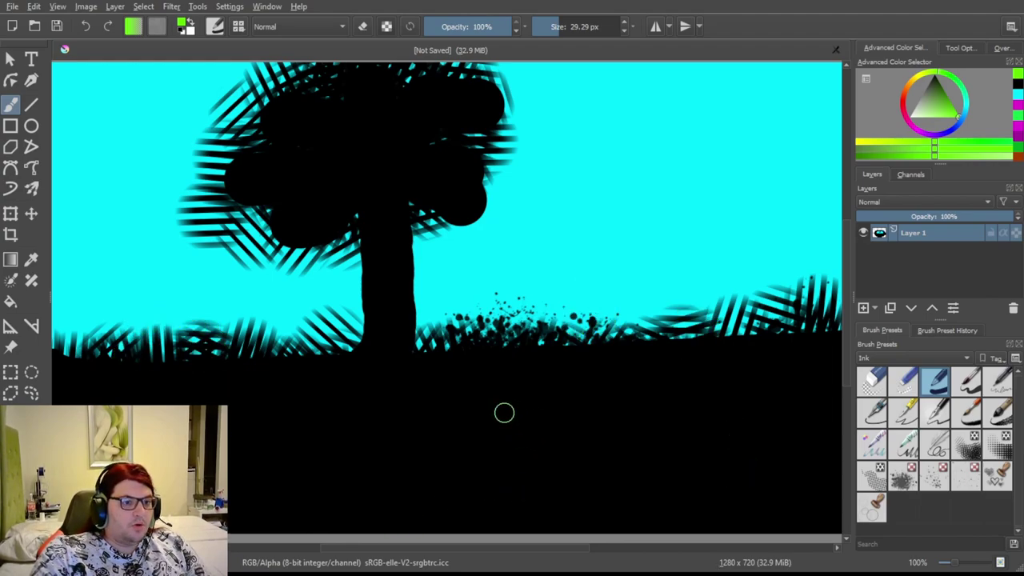
left_click_drag(502, 413, 538, 417)
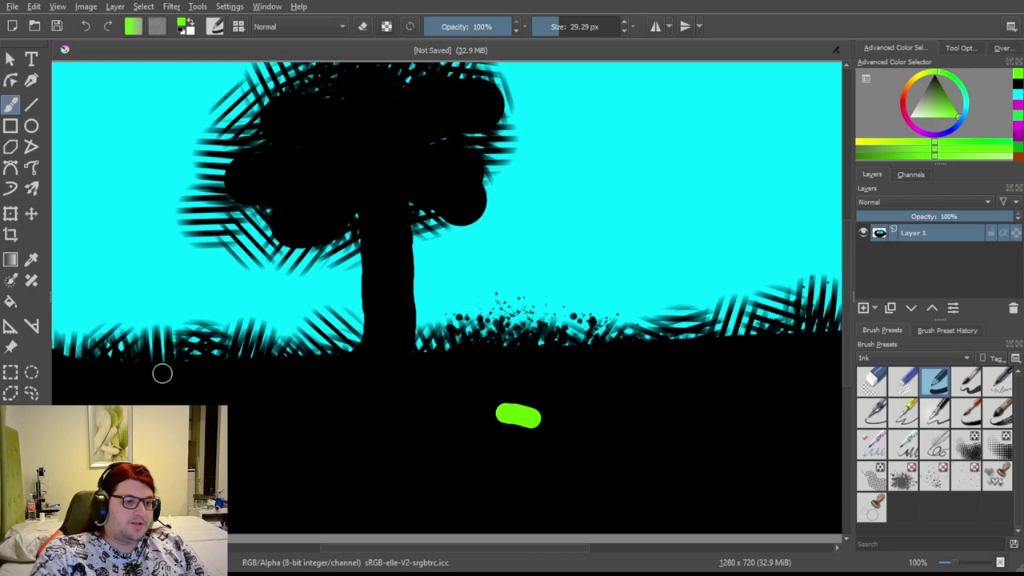
left_click_drag(163, 373, 180, 378)
left_click_drag(456, 357, 473, 363)
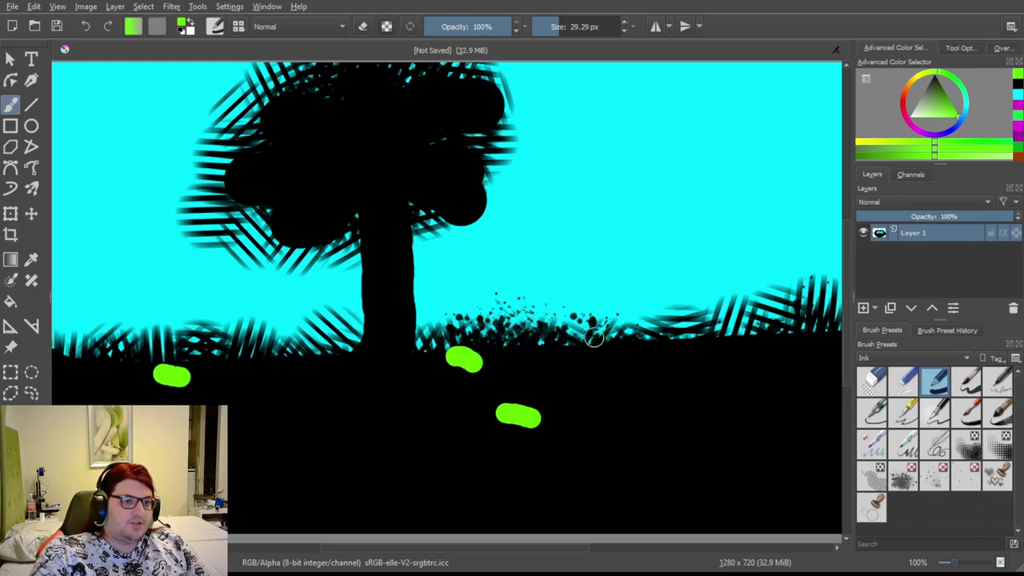
left_click_drag(588, 339, 603, 335)
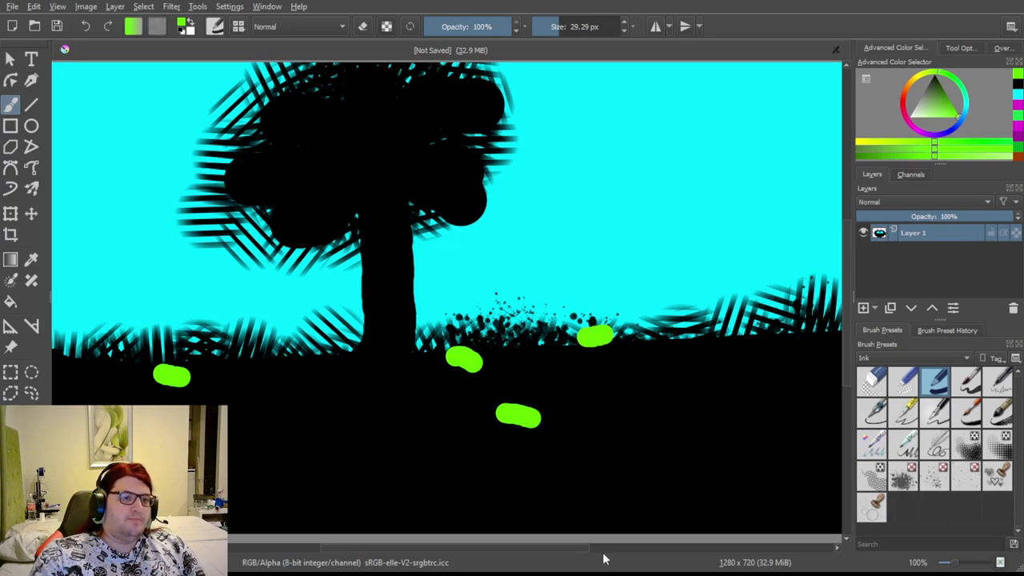
left_click_drag(757, 412, 749, 402)
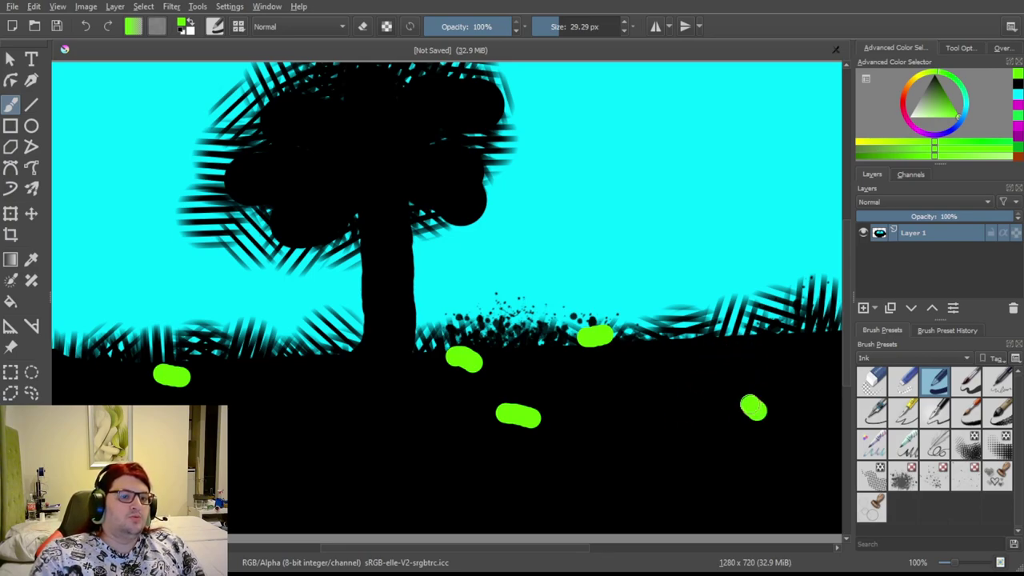
left_click_drag(662, 383, 697, 388)
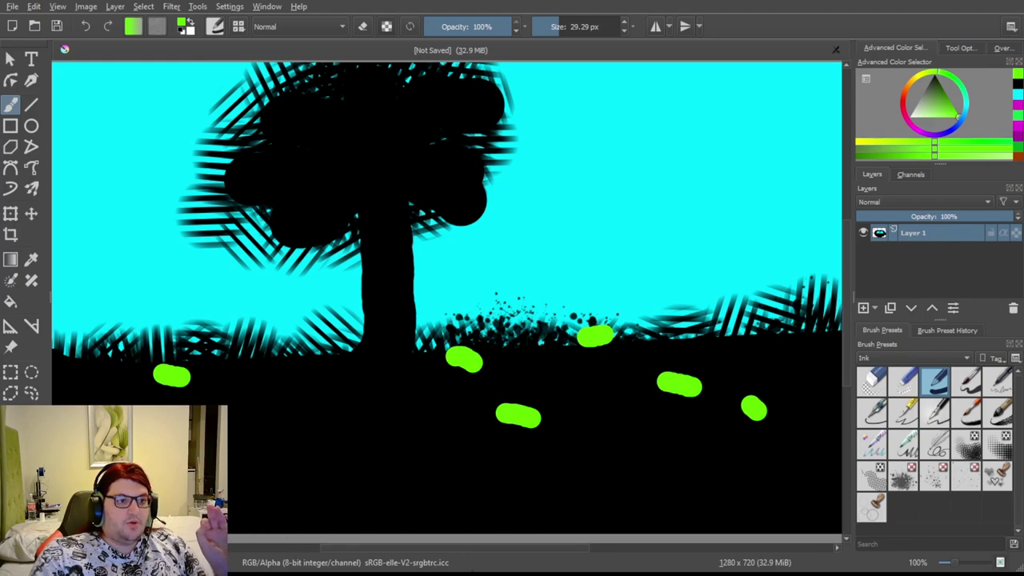
left_click_drag(303, 377, 322, 379)
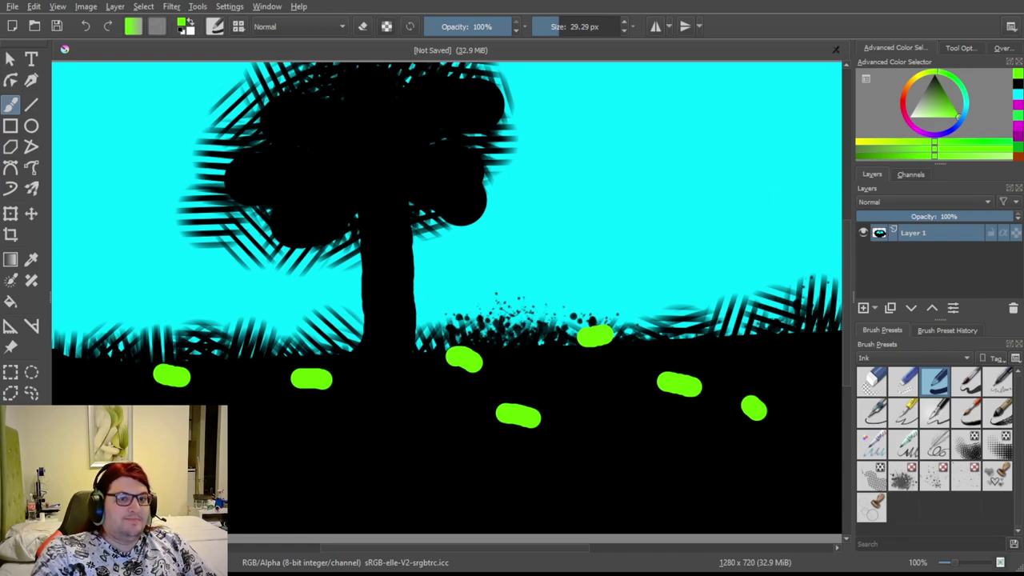
left_click(907, 118)
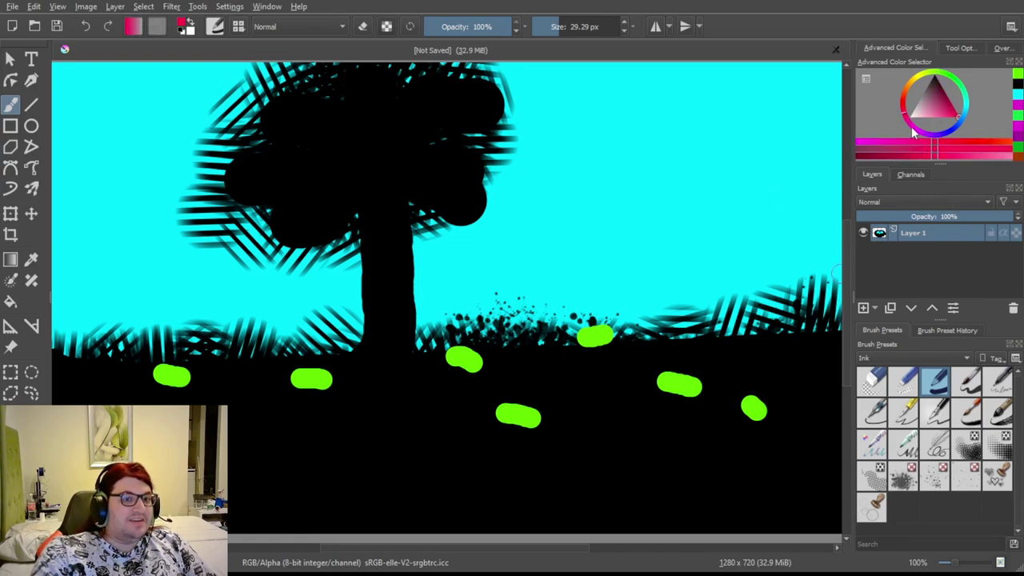
Switch to magenta and paint one cross in the upper-right sky and another in the upper-left.
left_click(956, 112)
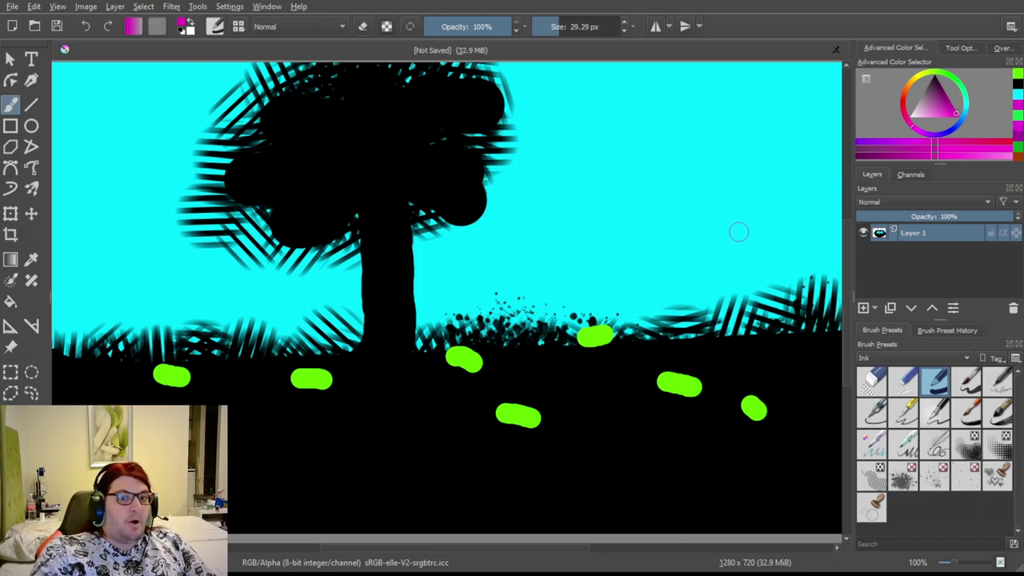
left_click_drag(620, 131, 697, 88)
left_click_drag(90, 130, 188, 129)
left_click_drag(140, 87, 156, 160)
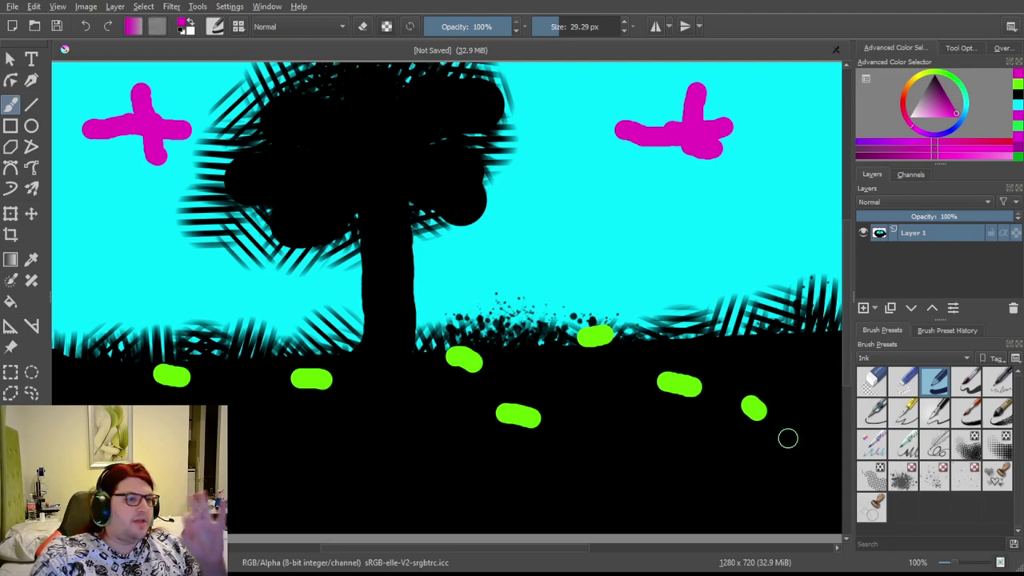
Undo the magenta crosses and green blobs with Ctrl+Z, then pick green on the hue ring.
key("ctrl+z")
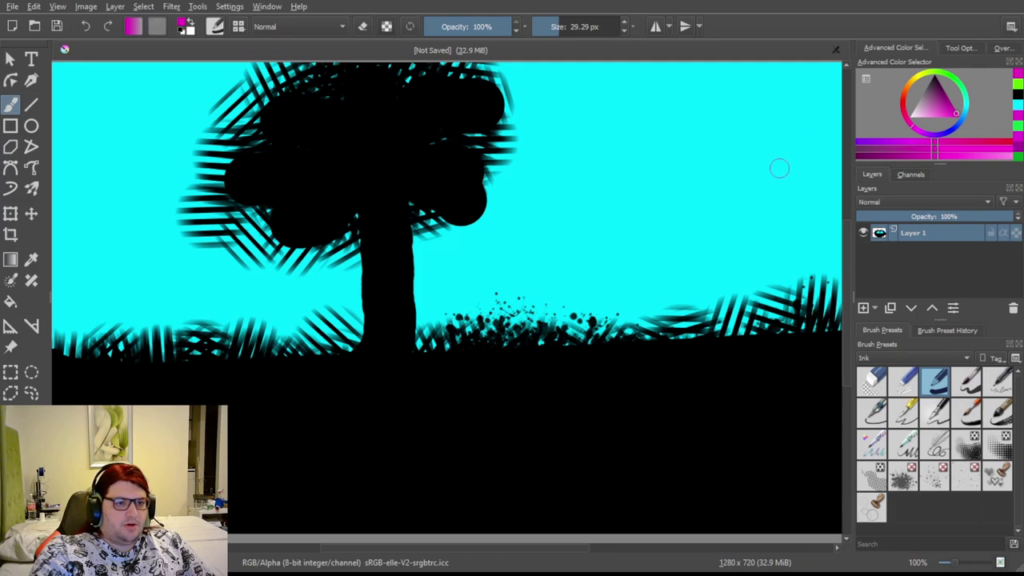
left_click(957, 84)
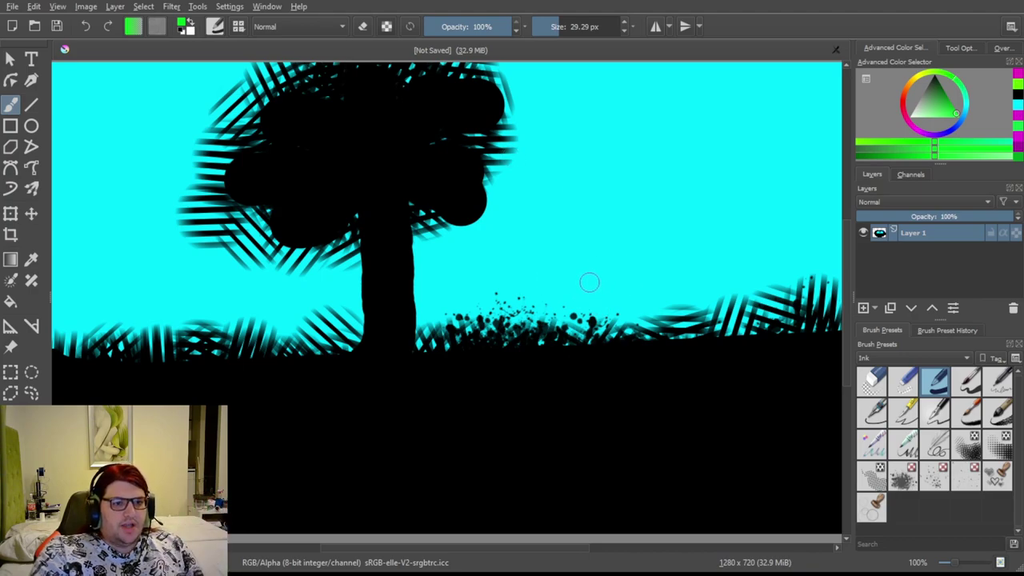
Paint a green giraffe-like creature right of the tree with several legs and a long neck.
left_click_drag(568, 232, 572, 368)
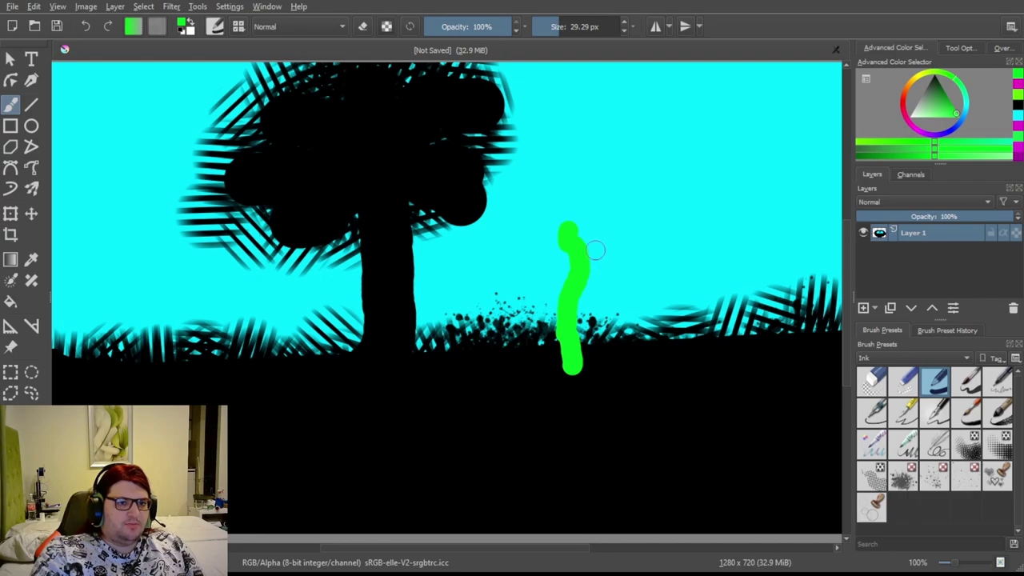
mouse_move(590, 247)
left_mouse_down()
mouse_move(671, 315)
mouse_move(721, 317)
mouse_move(722, 279)
mouse_move(594, 230)
left_mouse_up()
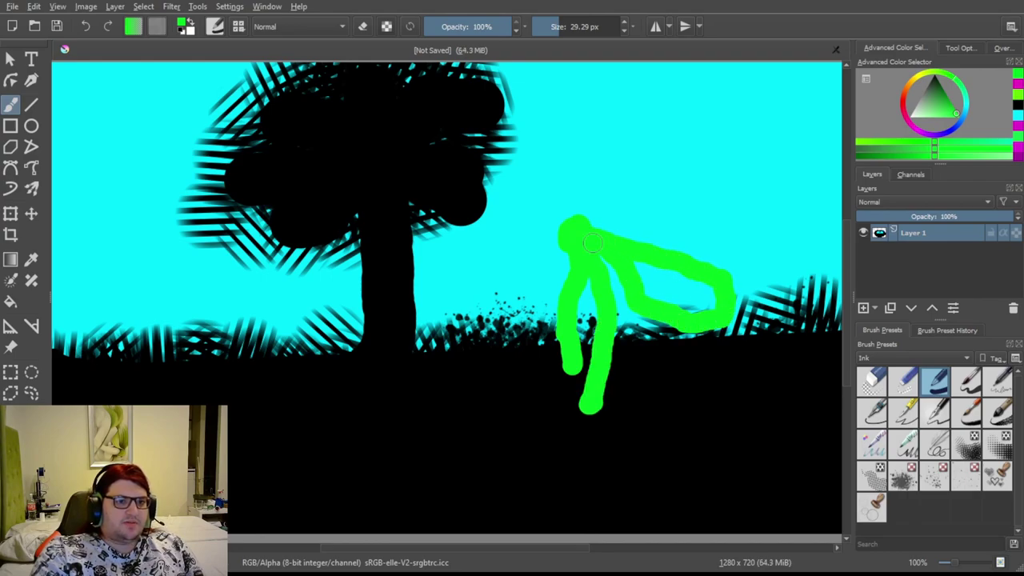
left_click_drag(734, 264, 723, 406)
left_click_drag(715, 320, 692, 432)
left_click_drag(744, 320, 805, 384)
mouse_move(570, 228)
left_mouse_down()
mouse_move(549, 171)
mouse_move(549, 96)
mouse_move(504, 89)
left_mouse_up()
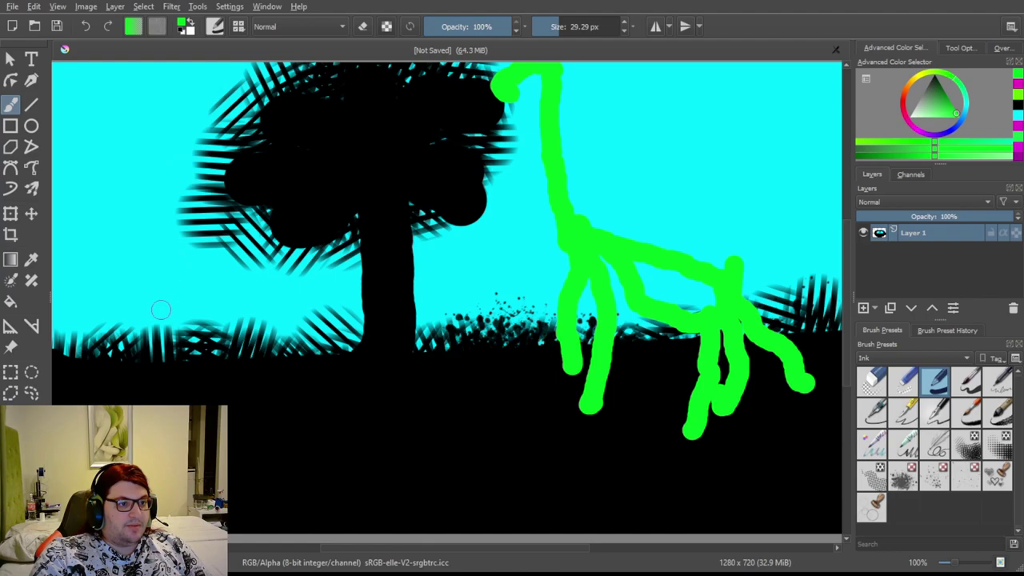
Outline a green legged shape on the left side, closing it into a loop.
mouse_move(65, 232)
left_mouse_down()
mouse_move(186, 299)
mouse_move(234, 394)
left_mouse_up()
left_click_drag(96, 287, 128, 394)
mouse_move(74, 241)
left_mouse_down()
mouse_move(52, 274)
mouse_move(128, 278)
left_mouse_up()
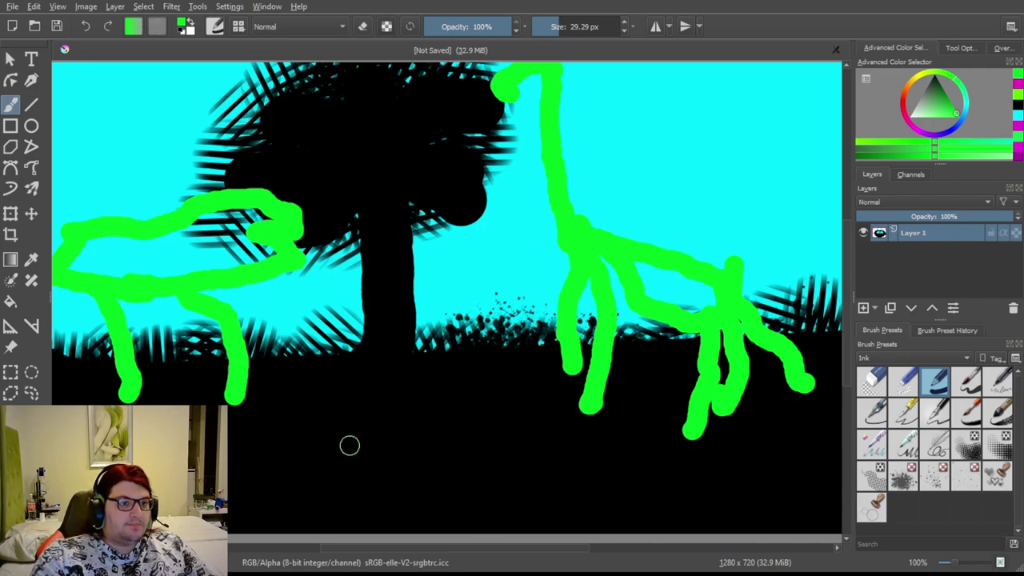
Paint a magenta zigzag scribble over the lower tree trunk.
left_click(1018, 148)
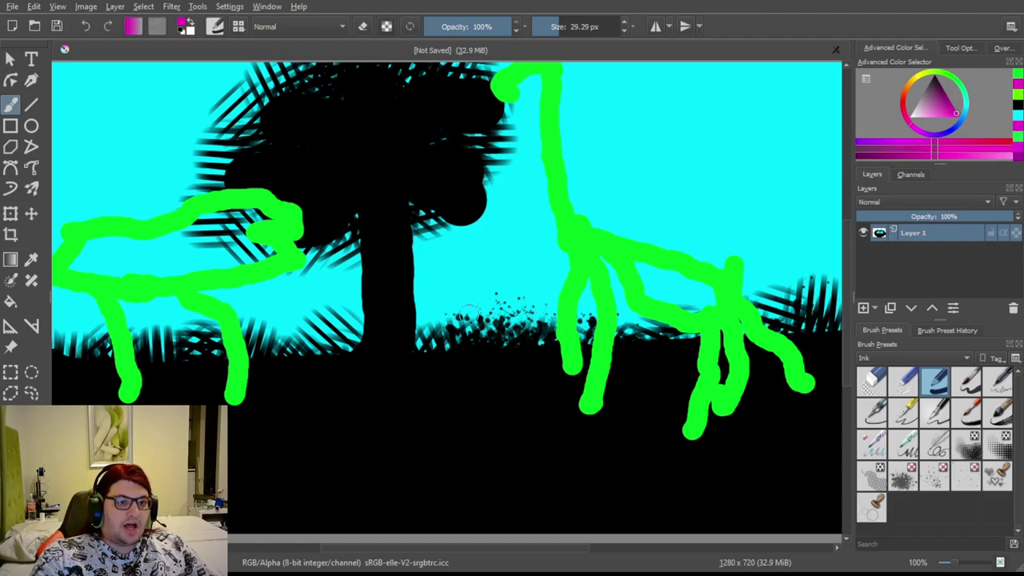
left_click_drag(372, 272, 384, 436)
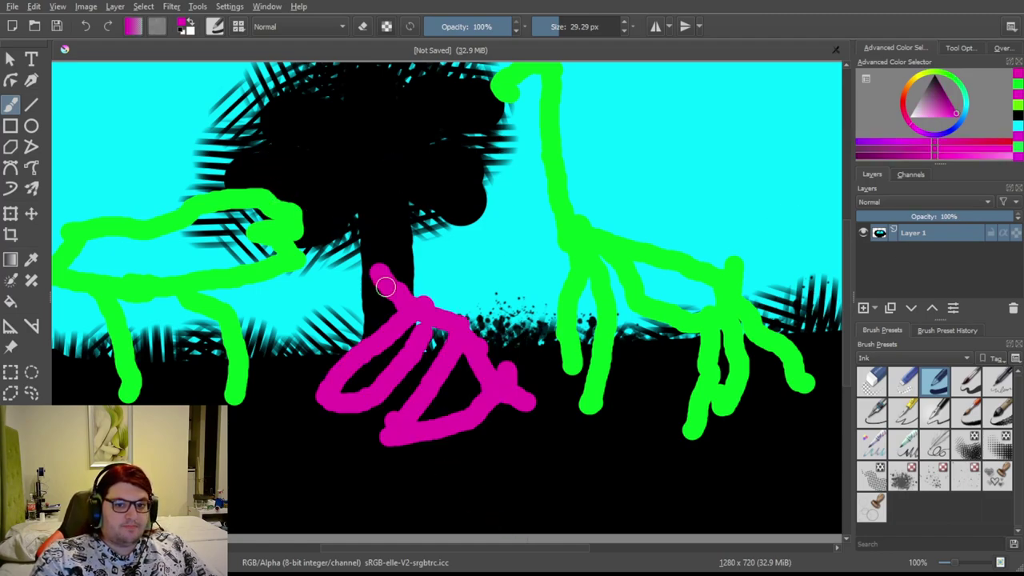
left_click_drag(384, 284, 377, 297)
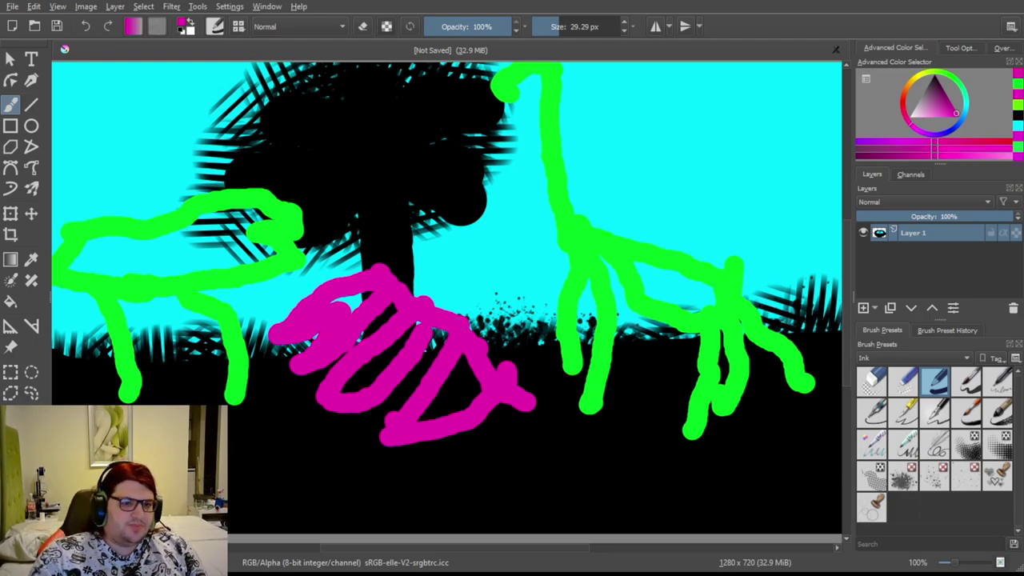
Undo the magenta zigzag and green strokes, switch back to green, and paint an arm on the figure.
key("ctrl+z")
key("ctrl+z")
key("ctrl+z")
key("ctrl+z")
key("ctrl+z")
key("ctrl+z")
key("ctrl+z")
key("ctrl+z")
key("ctrl+z")
key("ctrl+z")
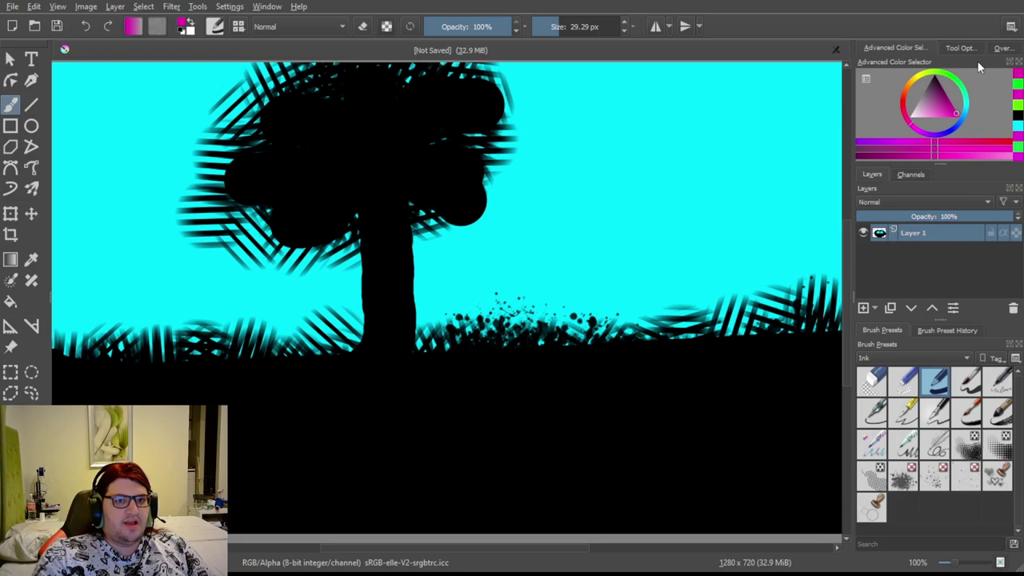
left_click(964, 87)
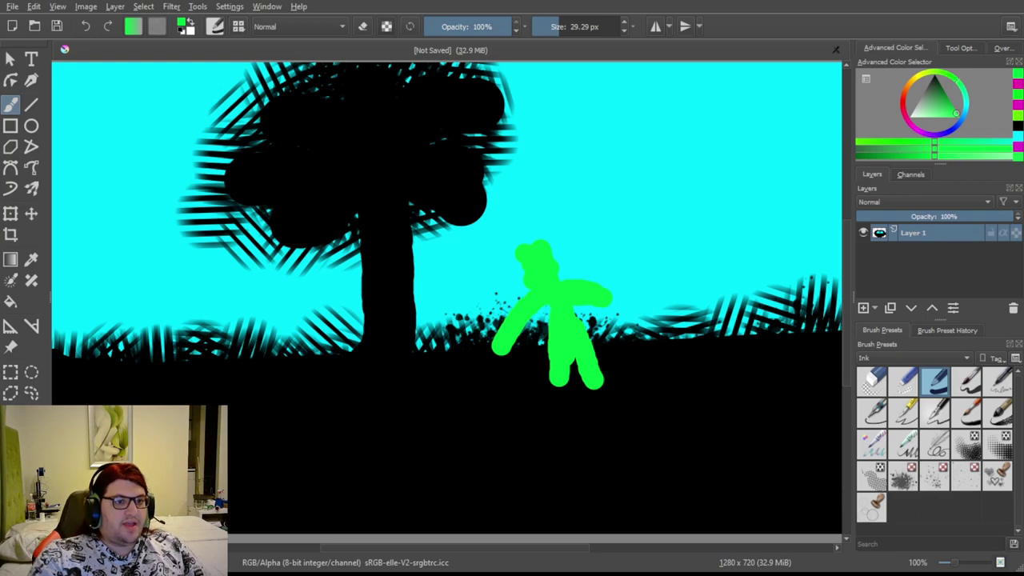
left_click(629, 464)
key("ctrl+z")
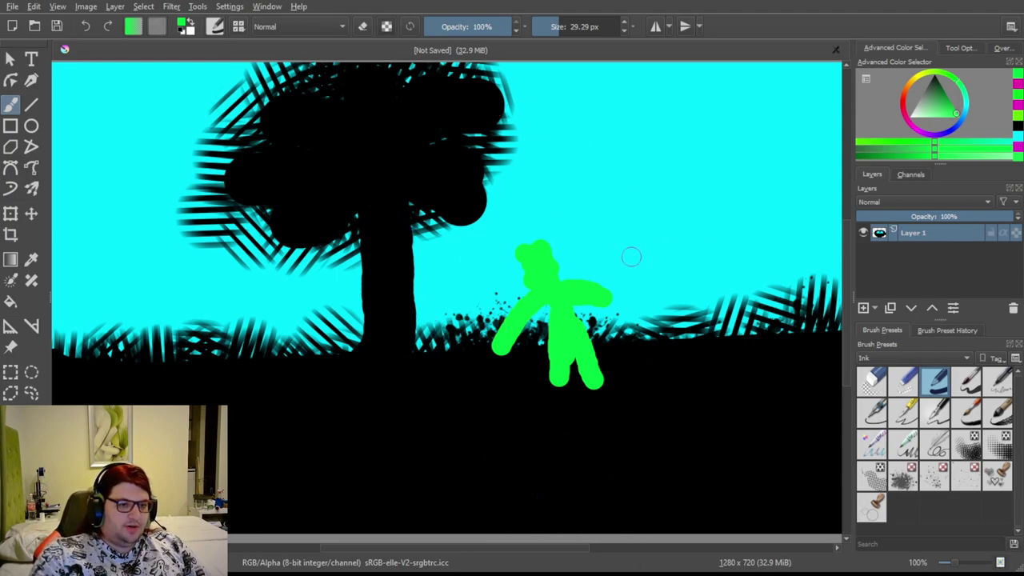
mouse_move(634, 320)
left_mouse_down()
mouse_move(582, 325)
mouse_move(516, 365)
left_mouse_up()
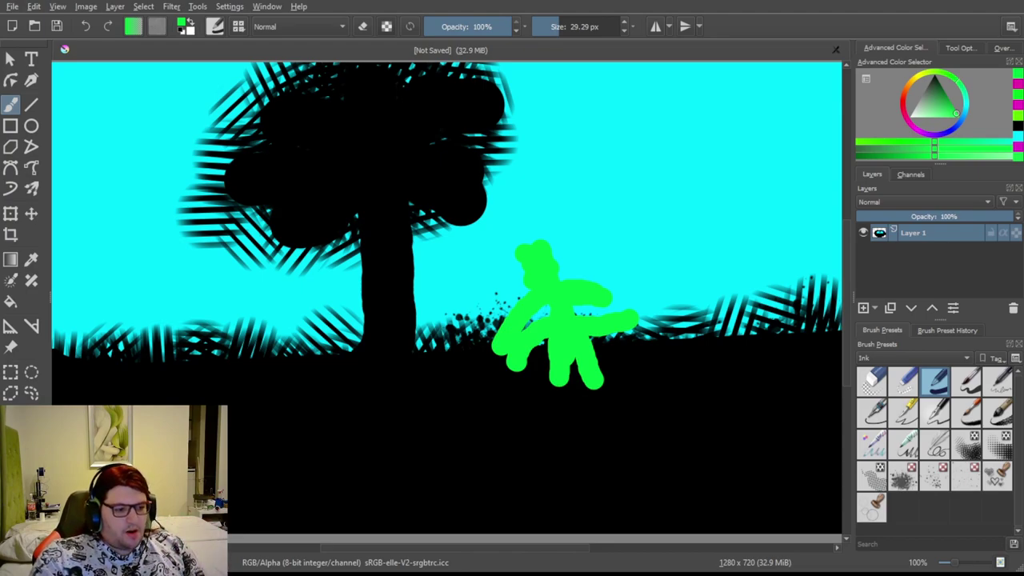
Undo the remaining green cross-like figure strokes, leaving only the black tree and ground.
key("ctrl+z")
key("ctrl+z")
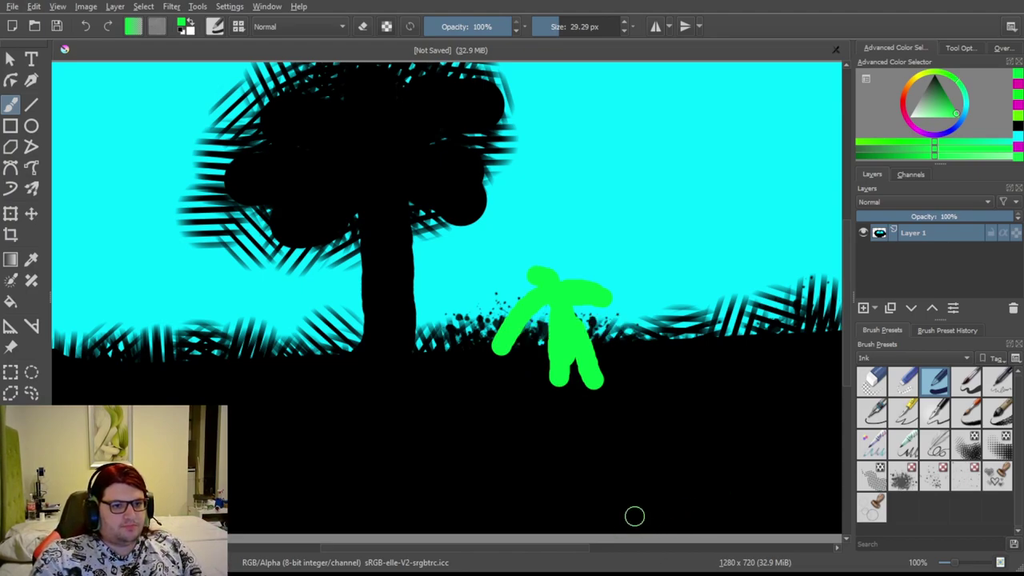
key("ctrl+z")
key("ctrl+z")
key("ctrl+z")
key("ctrl+z")
key("ctrl+z")
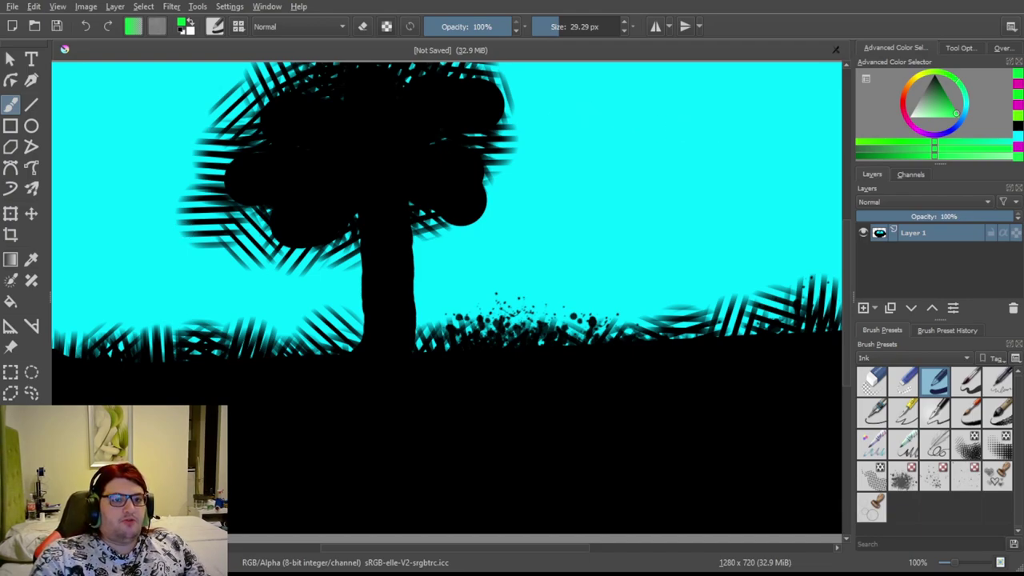
Paint black peaked-roof house outlines: a large one right of the tree, a small one far right, one at far left.
left_click(615, 424, "ctrl")
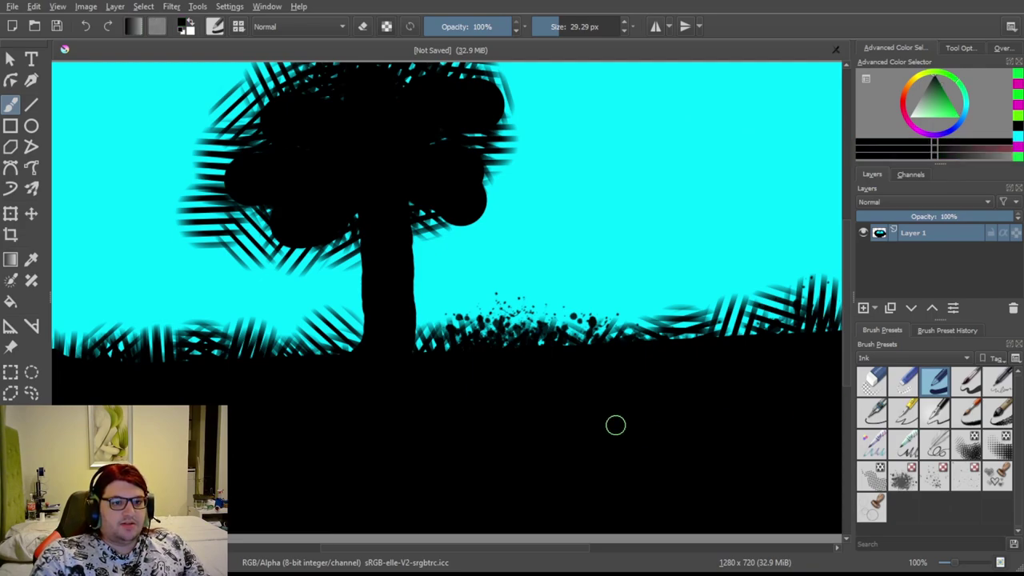
mouse_move(524, 216)
left_mouse_down()
mouse_move(541, 336)
mouse_move(538, 203)
mouse_move(685, 178)
mouse_move(724, 332)
left_mouse_up()
left_click_drag(520, 211, 689, 178)
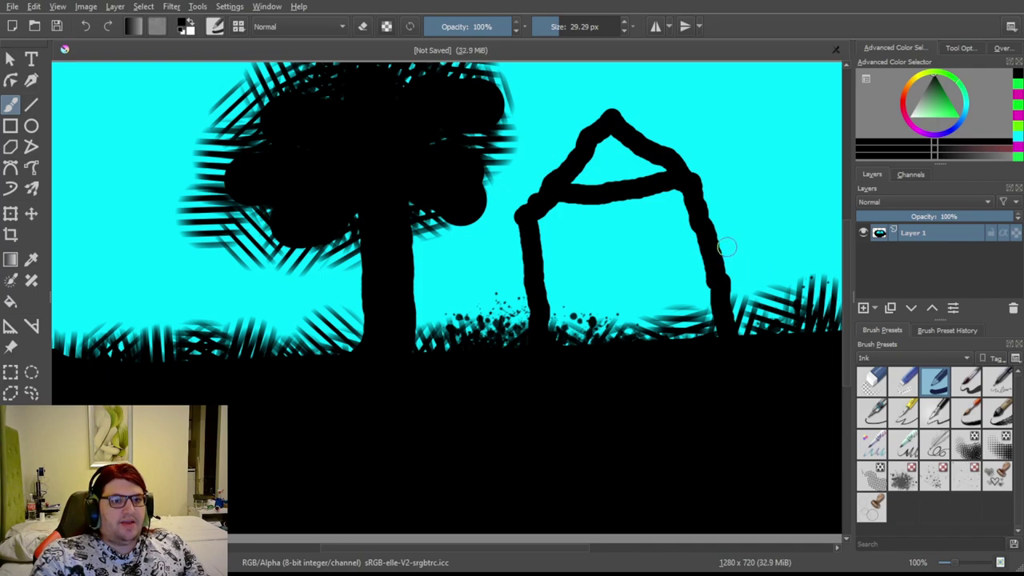
left_click_drag(721, 246, 843, 227)
mouse_move(729, 238)
left_mouse_down()
mouse_move(767, 172)
mouse_move(826, 234)
left_mouse_up()
left_click_drag(67, 233, 182, 344)
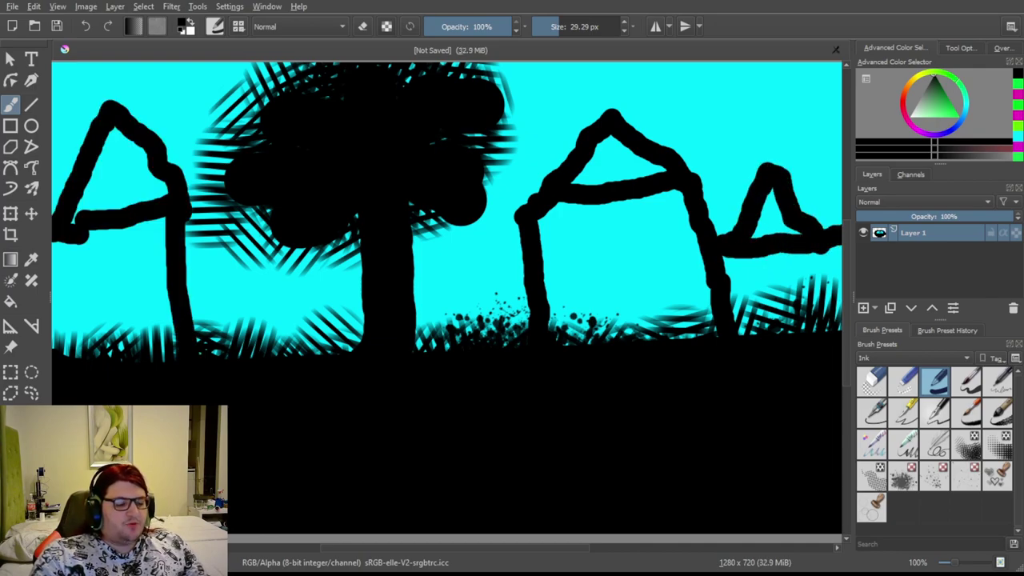
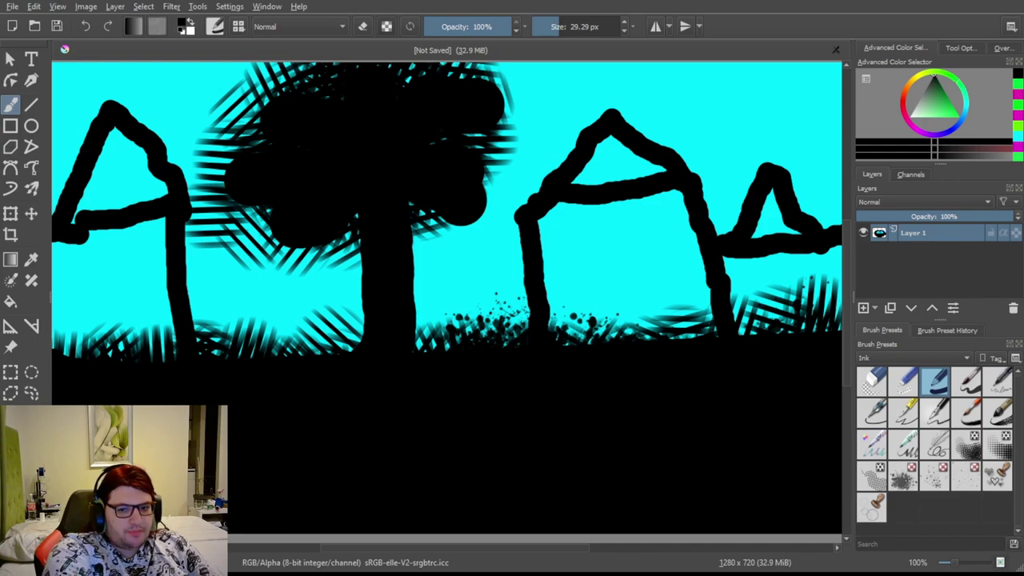
Switch to bright green and draw a stick figure inside the right house.
left_click(959, 118)
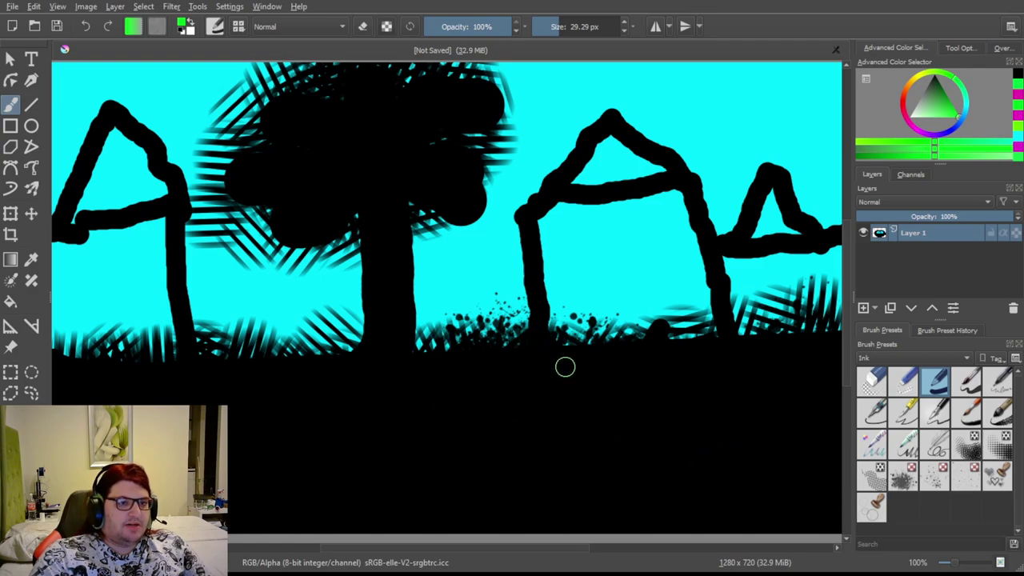
mouse_move(604, 319)
left_mouse_down()
mouse_move(621, 282)
mouse_move(650, 337)
left_mouse_up()
mouse_move(616, 262)
left_mouse_down()
mouse_move(661, 251)
mouse_move(599, 177)
left_mouse_up()
left_click_drag(550, 229, 659, 255)
left_click_drag(657, 194, 604, 316)
left_click_drag(575, 270, 654, 254)
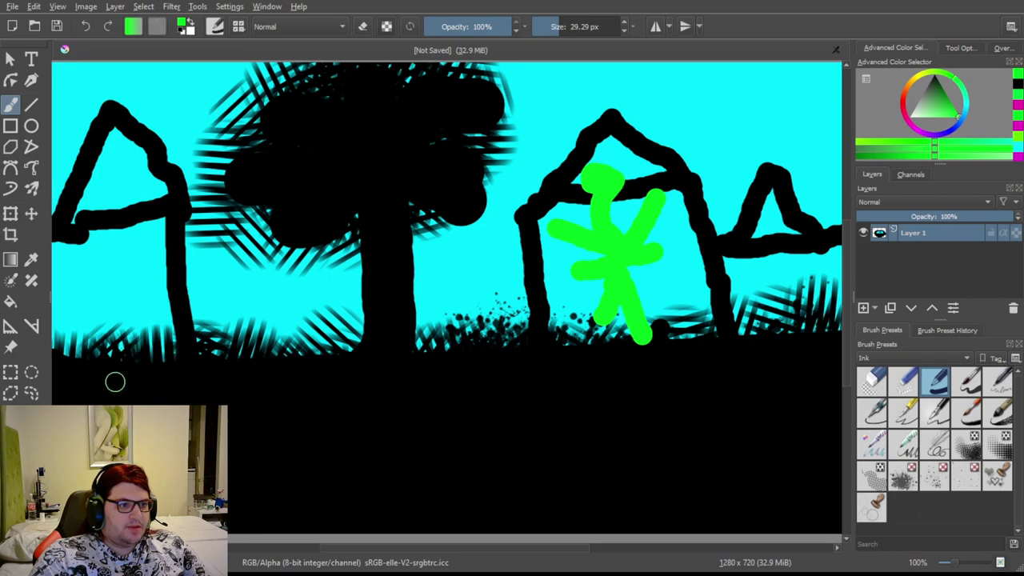
Draw a second green stick figure, with body, arms and head, in front of the left house.
left_click_drag(115, 381, 137, 311)
left_click_drag(135, 352, 146, 376)
mouse_move(121, 307)
left_mouse_down()
mouse_move(184, 310)
mouse_move(122, 309)
mouse_move(154, 283)
mouse_move(92, 309)
mouse_move(129, 303)
mouse_move(83, 267)
left_mouse_up()
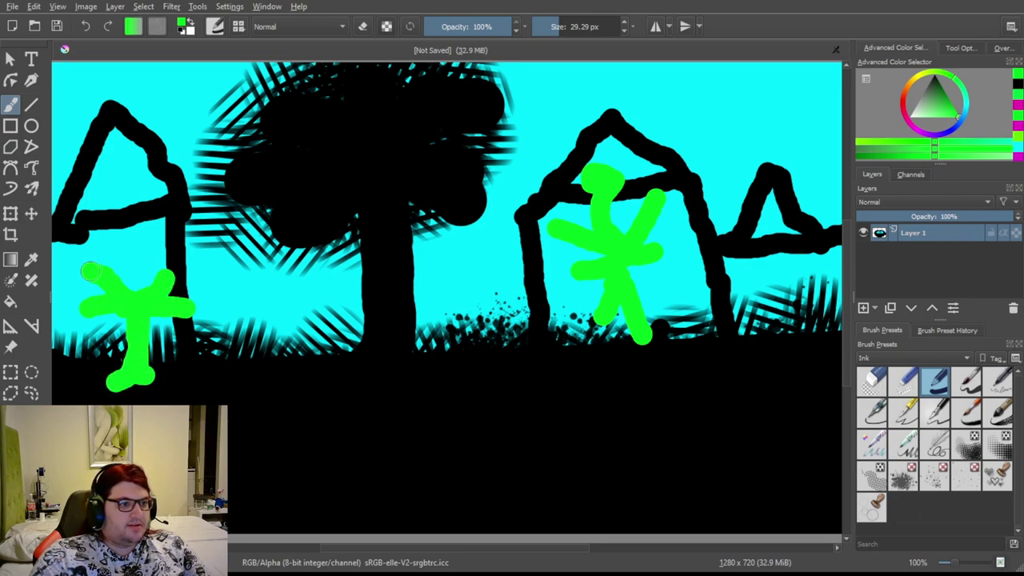
mouse_move(142, 309)
left_mouse_down()
mouse_move(138, 216)
mouse_move(108, 215)
left_mouse_up()
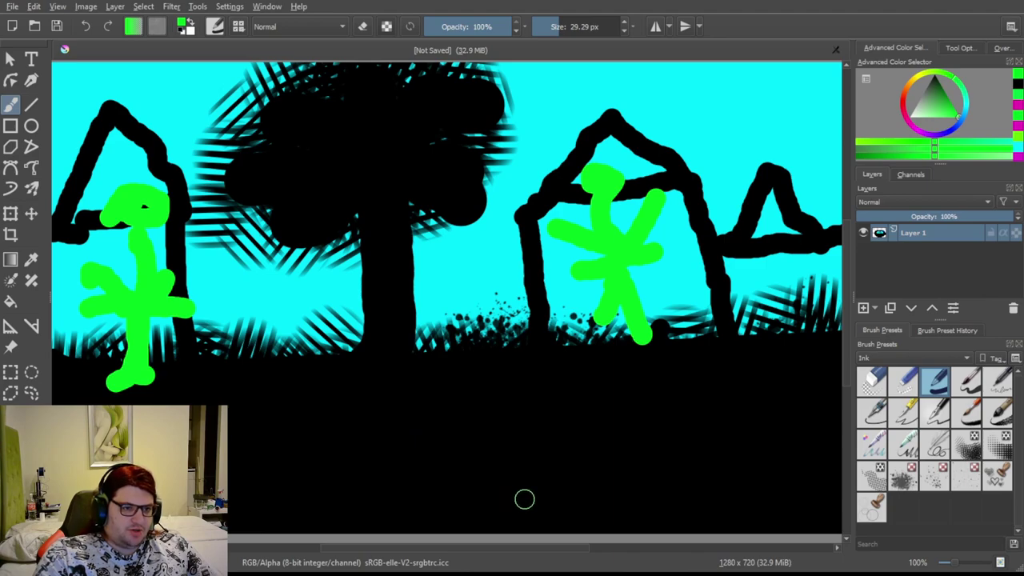
Draw a long green comb-like creature with many legs across the ground below the tree.
mouse_move(404, 392)
left_mouse_down()
mouse_move(391, 458)
mouse_move(429, 460)
left_mouse_up()
mouse_move(397, 408)
left_mouse_down()
mouse_move(526, 395)
mouse_move(656, 469)
left_mouse_up()
left_click_drag(661, 402, 693, 404)
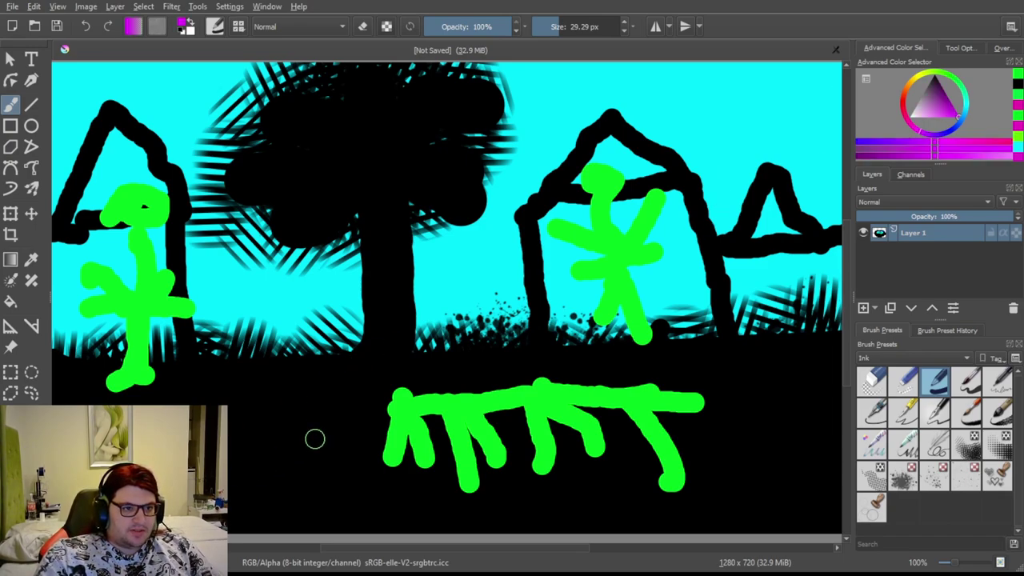
Scribble thick magenta loops over the tree base, extending out to the left.
mouse_move(480, 392)
left_mouse_down()
mouse_move(428, 337)
mouse_move(467, 346)
mouse_move(333, 349)
mouse_move(376, 328)
mouse_move(480, 350)
left_mouse_up()
left_click_drag(423, 391, 462, 390)
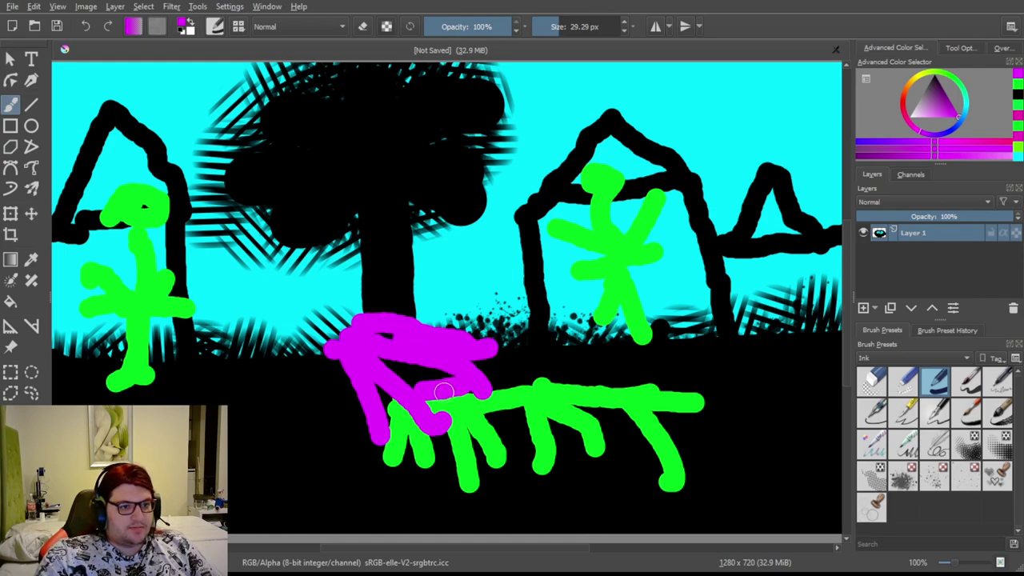
left_click_drag(395, 307, 524, 364)
left_click_drag(336, 356, 256, 396)
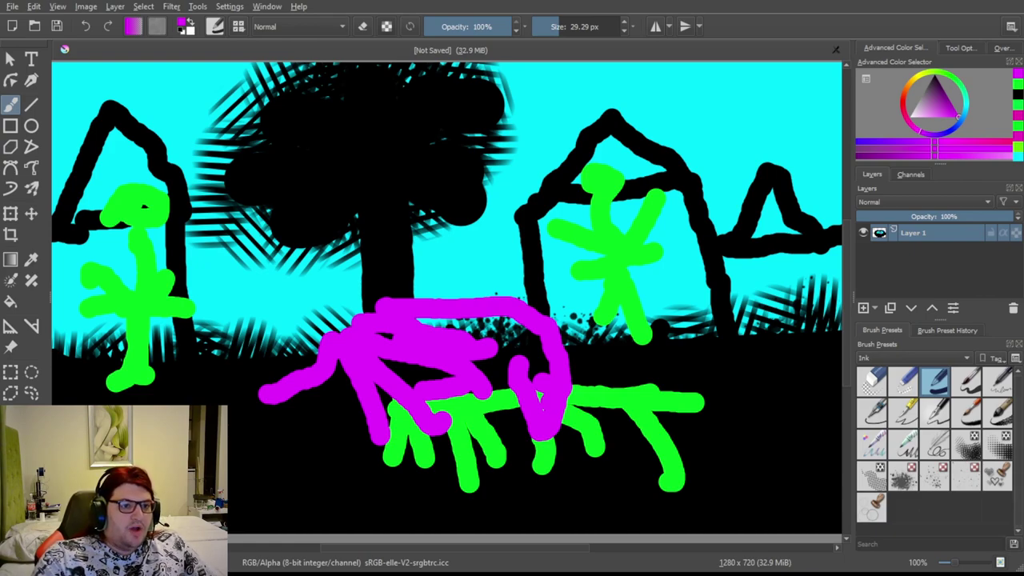
Switch back to green and dab a small dot on the ground at lower left.
left_click(485, 478, "ctrl")
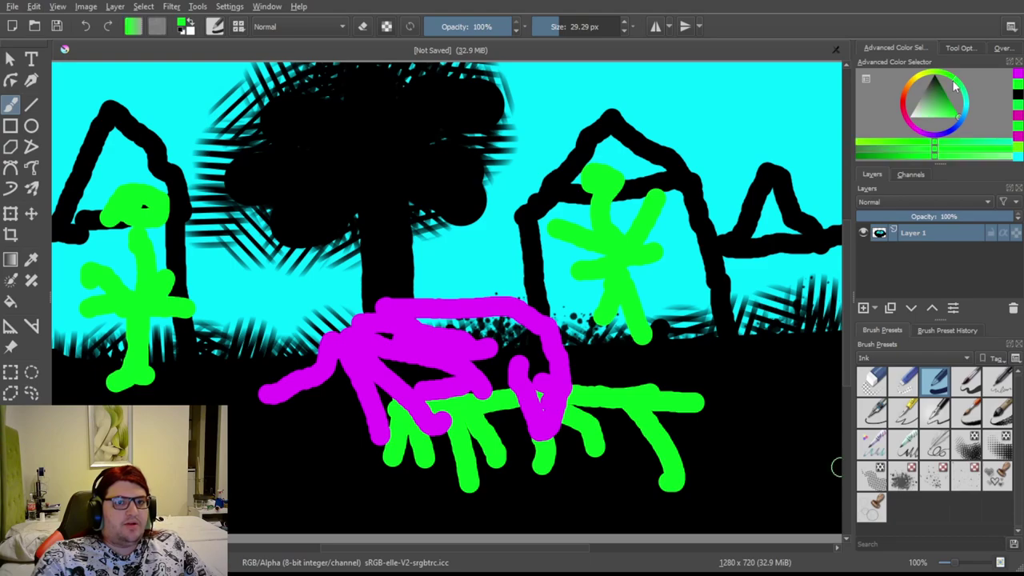
left_click(266, 488)
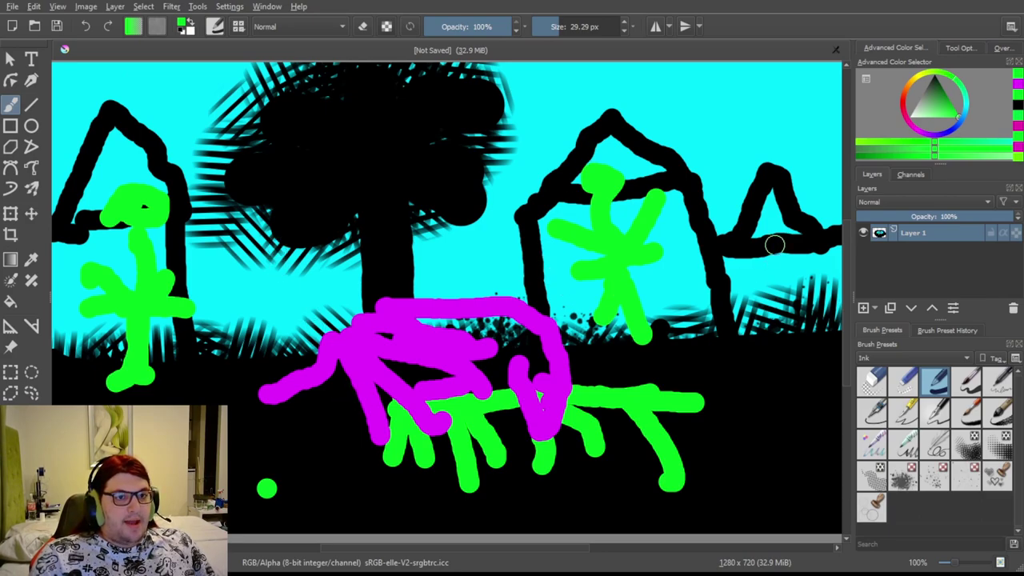
Reset to black and paint spiky grass along the horizon with a large bristly brush preset.
key("d")
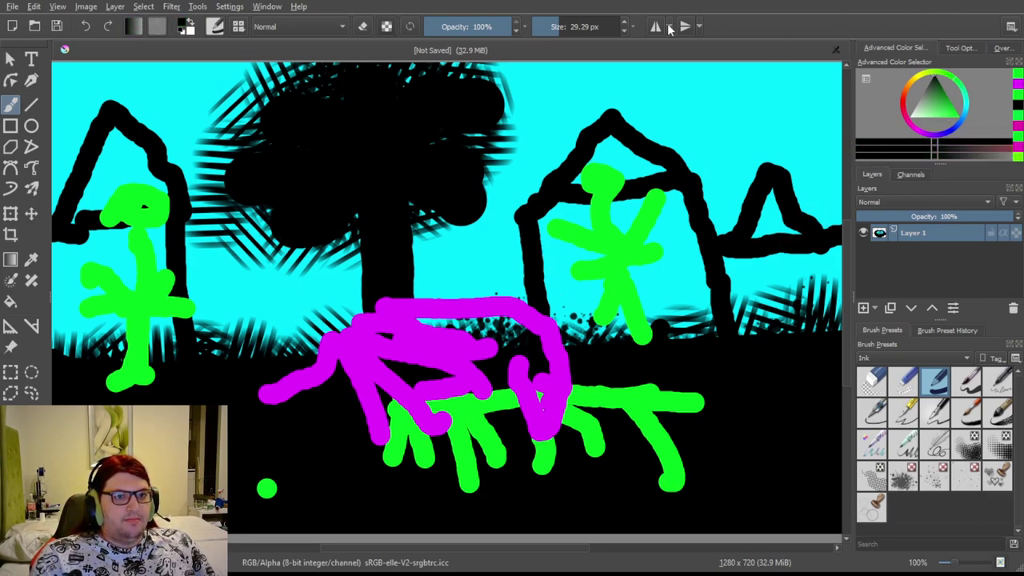
left_click(612, 27)
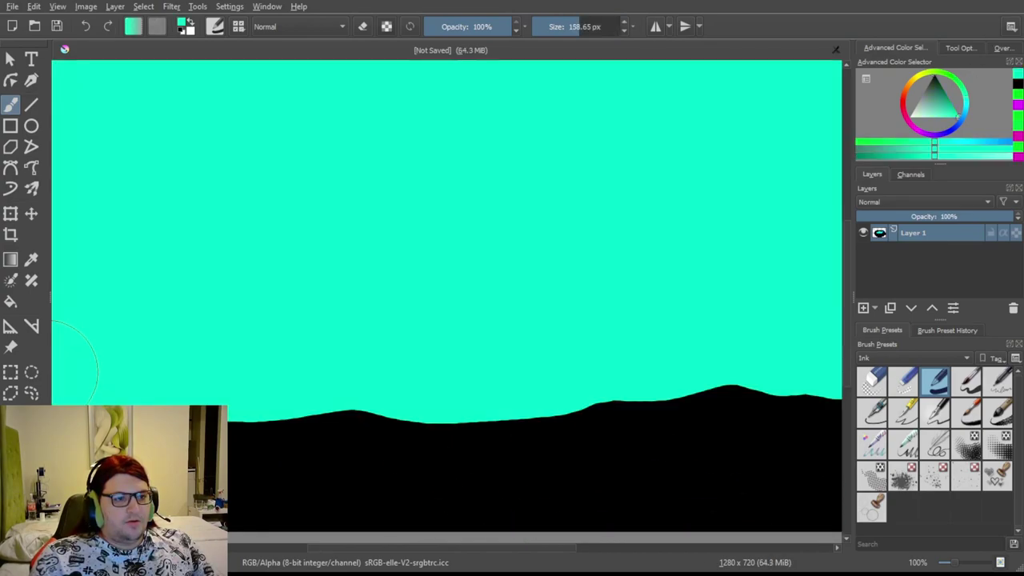
left_click(968, 445)
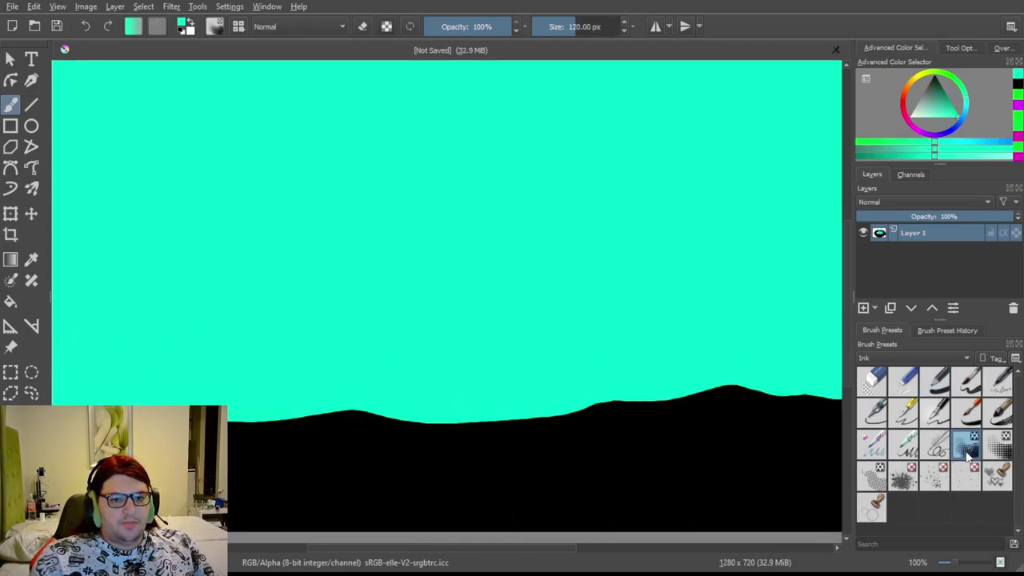
left_click(941, 114)
mouse_move(404, 464)
left_mouse_down()
mouse_move(256, 451)
mouse_move(843, 447)
left_mouse_up()
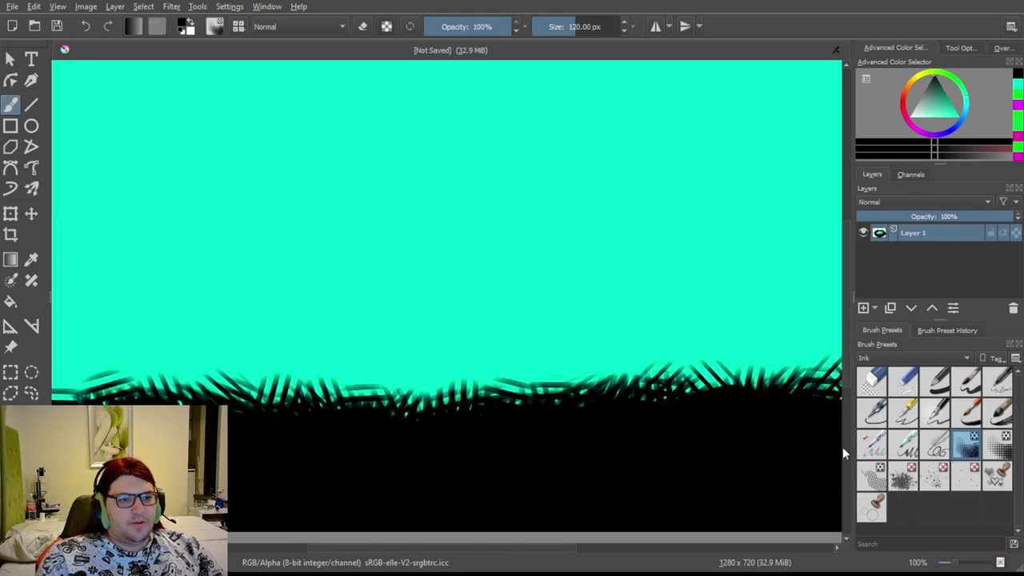
left_click(950, 86)
Draw a bright green stick figure on the grass using the 40 px Ink brush.
left_click(958, 116)
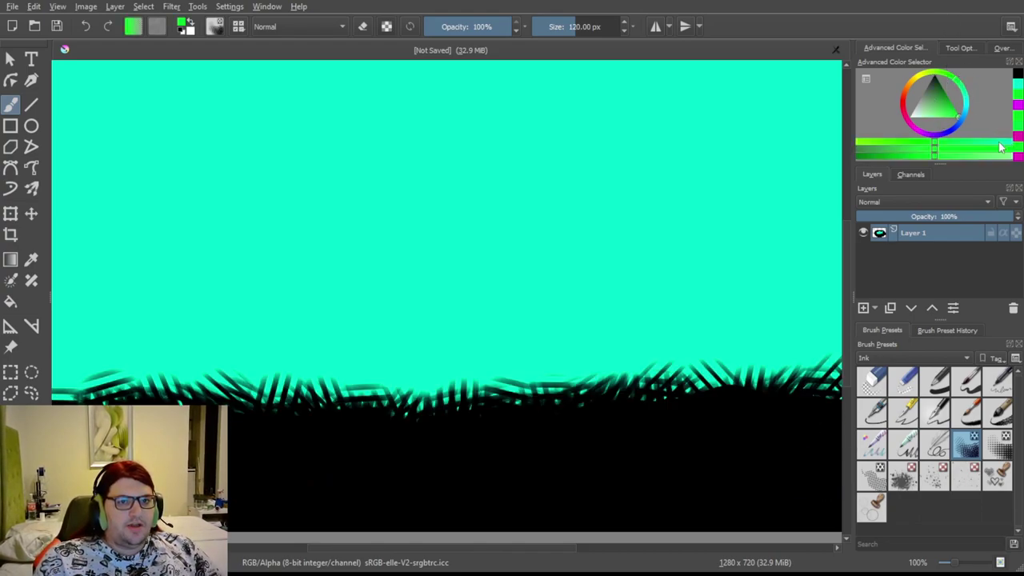
left_click(936, 382)
left_click_drag(452, 404, 521, 392)
mouse_move(479, 305)
left_mouse_down()
mouse_move(495, 284)
mouse_move(538, 312)
left_mouse_up()
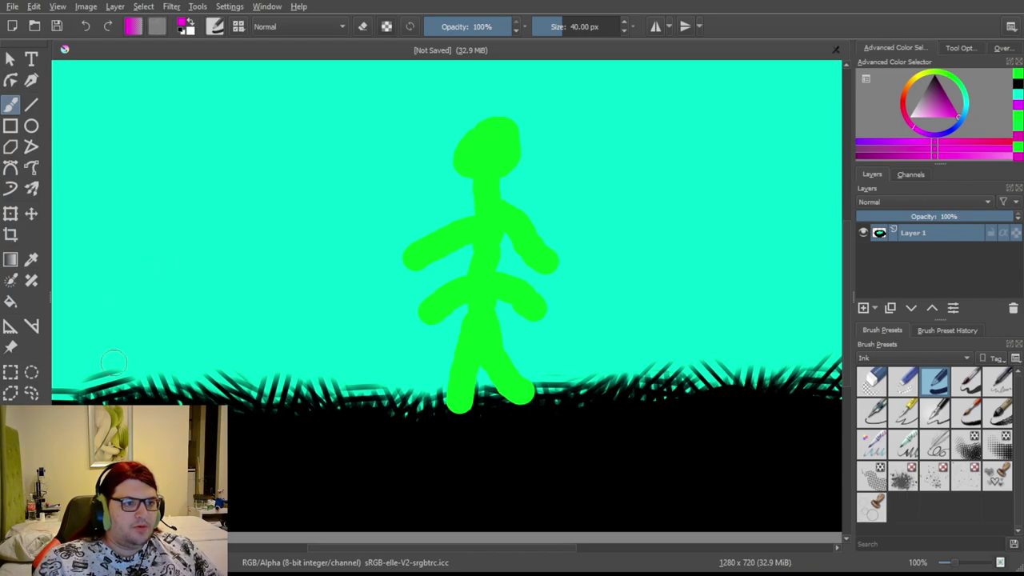
Scribble a large magenta shape rising from the lower left and spreading rightward along the grass.
mouse_move(113, 363)
left_mouse_down()
mouse_move(148, 258)
mouse_move(179, 248)
mouse_move(120, 290)
mouse_move(103, 357)
mouse_move(276, 474)
left_mouse_up()
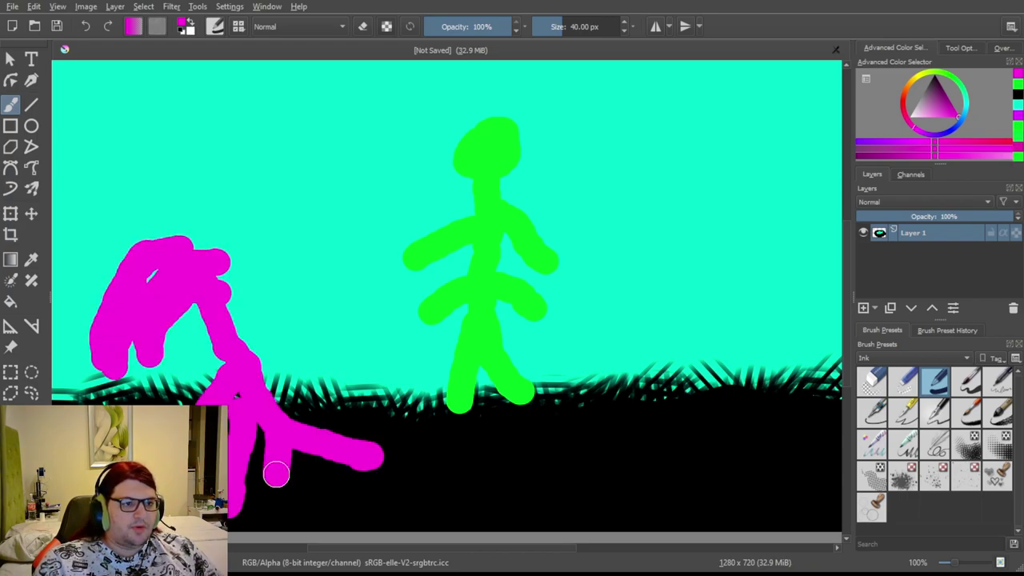
left_click_drag(297, 442, 325, 518)
left_click_drag(282, 456, 293, 512)
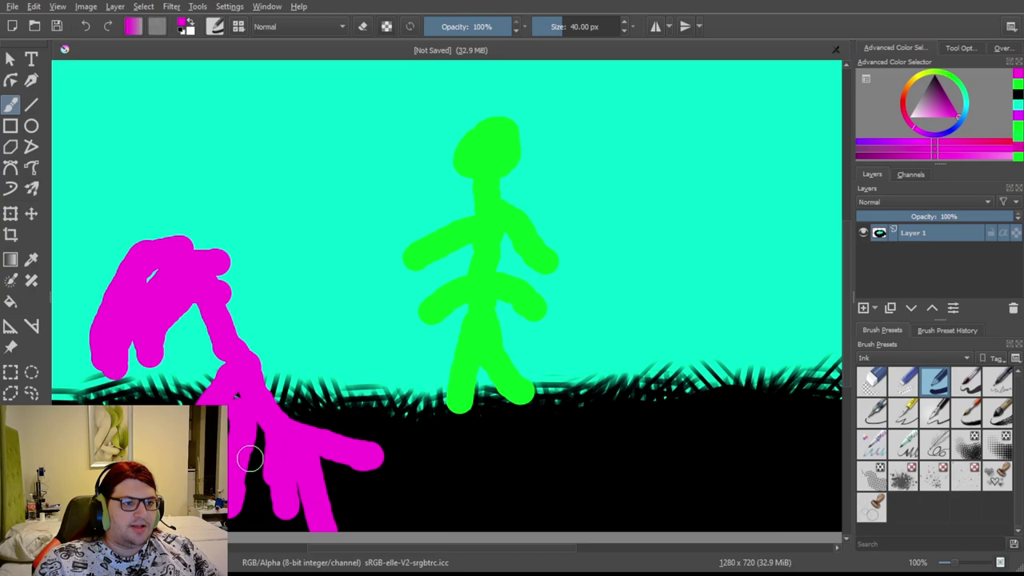
left_click_drag(250, 456, 268, 434)
mouse_move(260, 475)
left_mouse_down()
mouse_move(360, 485)
mouse_move(370, 472)
mouse_move(444, 458)
left_mouse_up()
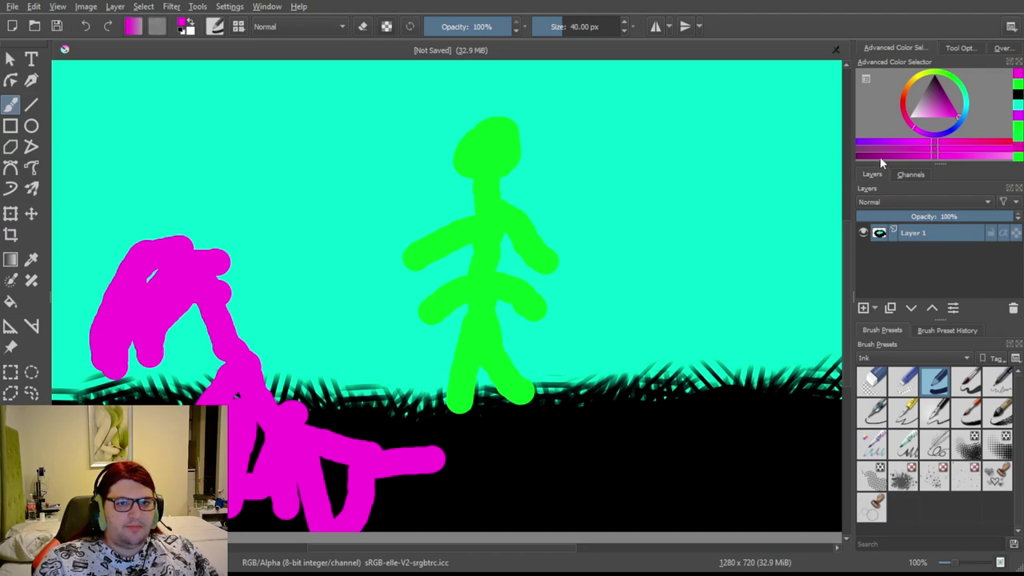
Switch to green and draw a second stick figure with a looped head on the right.
left_click(1018, 128)
left_click(684, 422)
mouse_move(683, 432)
left_mouse_down()
mouse_move(689, 332)
mouse_move(708, 310)
mouse_move(736, 397)
left_mouse_up()
left_click_drag(610, 292, 794, 295)
left_click_drag(720, 196, 622, 230)
mouse_move(697, 238)
left_mouse_down()
mouse_move(715, 200)
mouse_move(762, 198)
left_mouse_up()
mouse_move(694, 186)
left_mouse_down()
mouse_move(711, 129)
mouse_move(669, 120)
mouse_move(707, 164)
mouse_move(689, 138)
left_mouse_up()
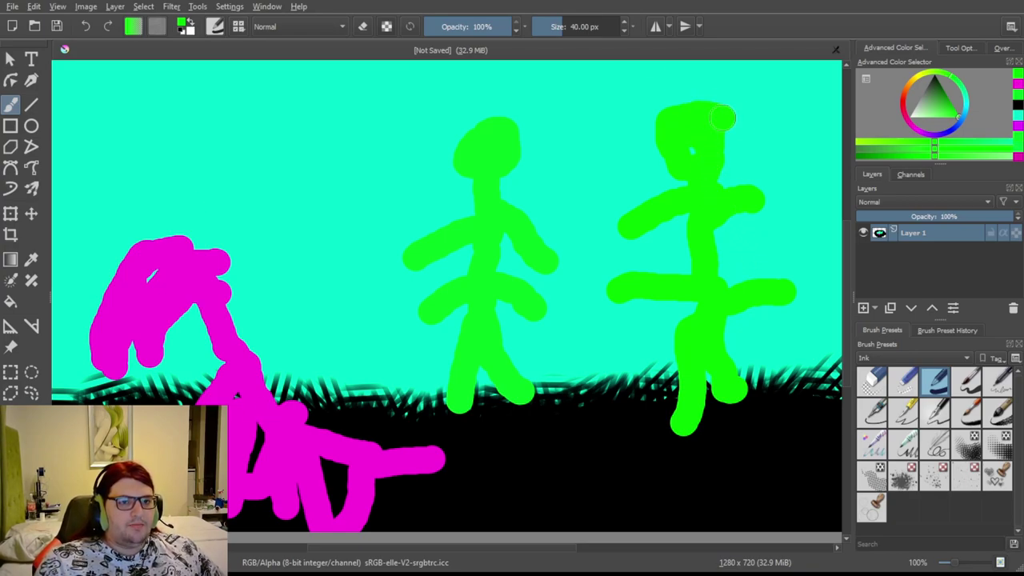
left_click_drag(671, 105, 746, 120)
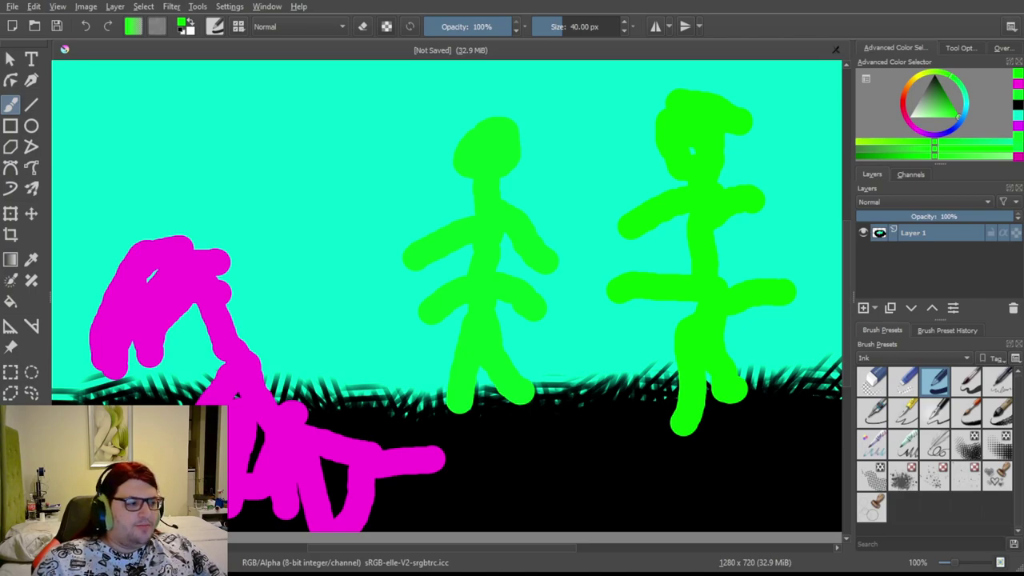
key("ctrl+z")
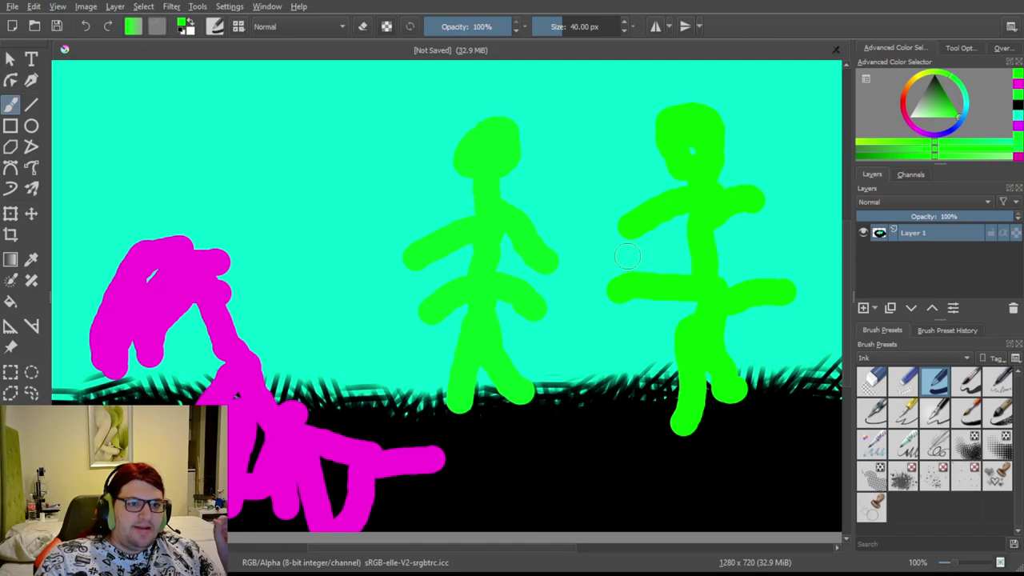
Dab round green hands onto the arm ends of the right and left figures.
left_click(613, 213)
left_click(550, 240)
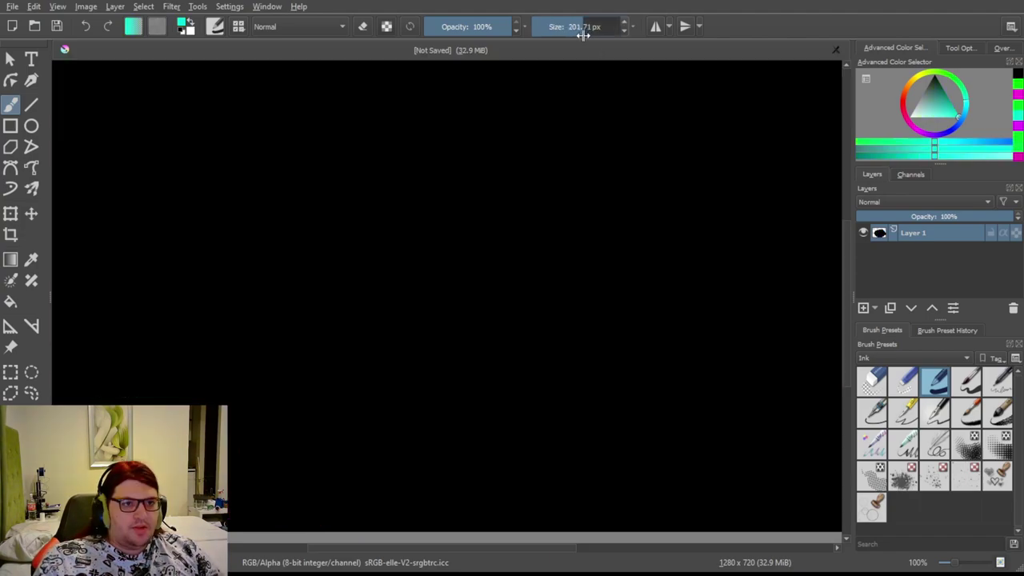
Brush cyan across the upper canvas and spiky black grass along the horizon.
left_click_drag(56, 144, 375, 149)
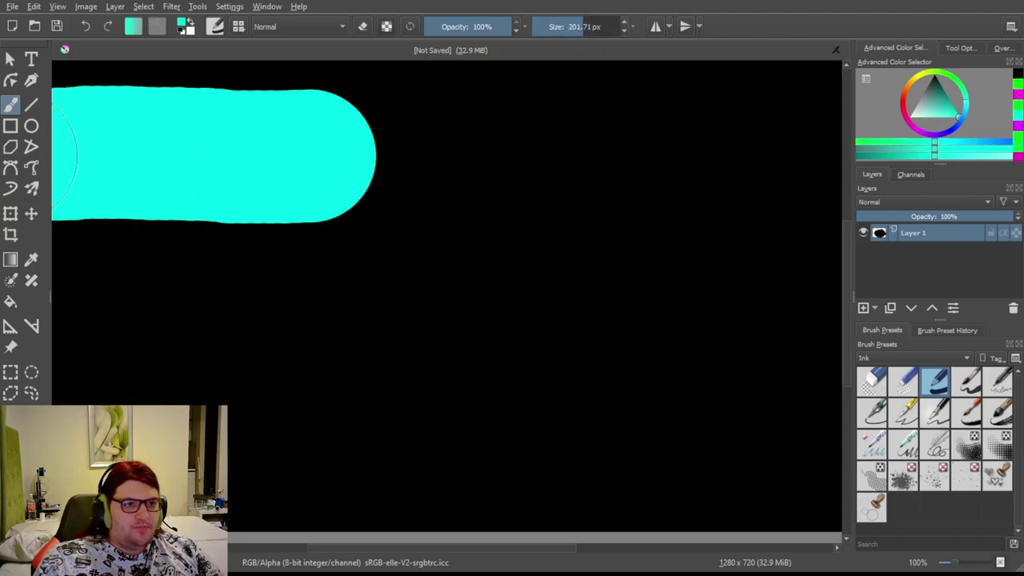
left_click_drag(656, 409, 505, 456)
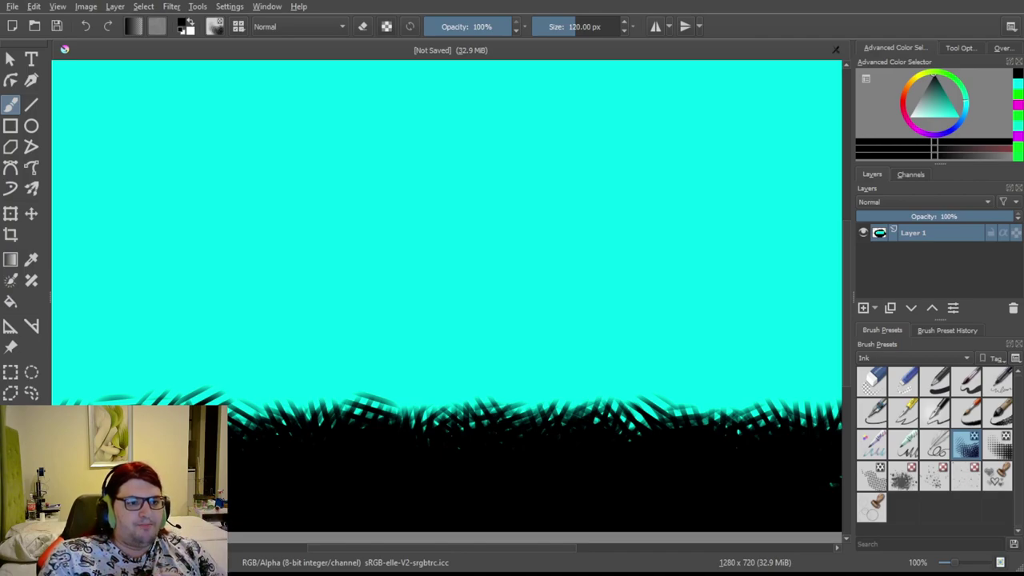
Switch to a thin inking brush for drawing lines.
left_click(936, 380)
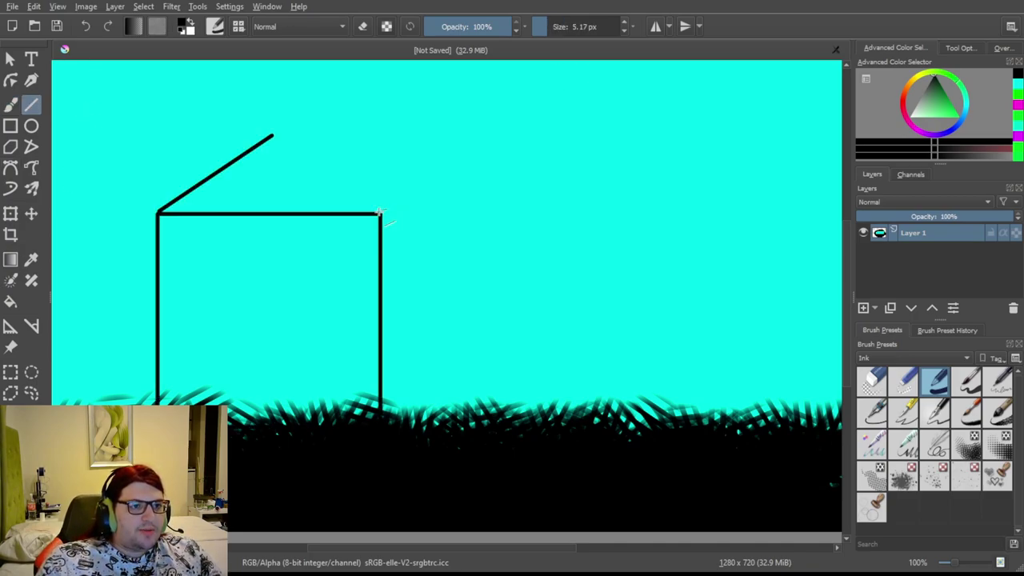
Draw the cube's upper diagonal, top edge, right vertical and lower base diagonal with straight lines.
left_click_drag(387, 210, 449, 144)
left_click_drag(273, 141, 441, 141)
left_click_drag(450, 148, 452, 416)
left_click_drag(452, 369, 384, 412)
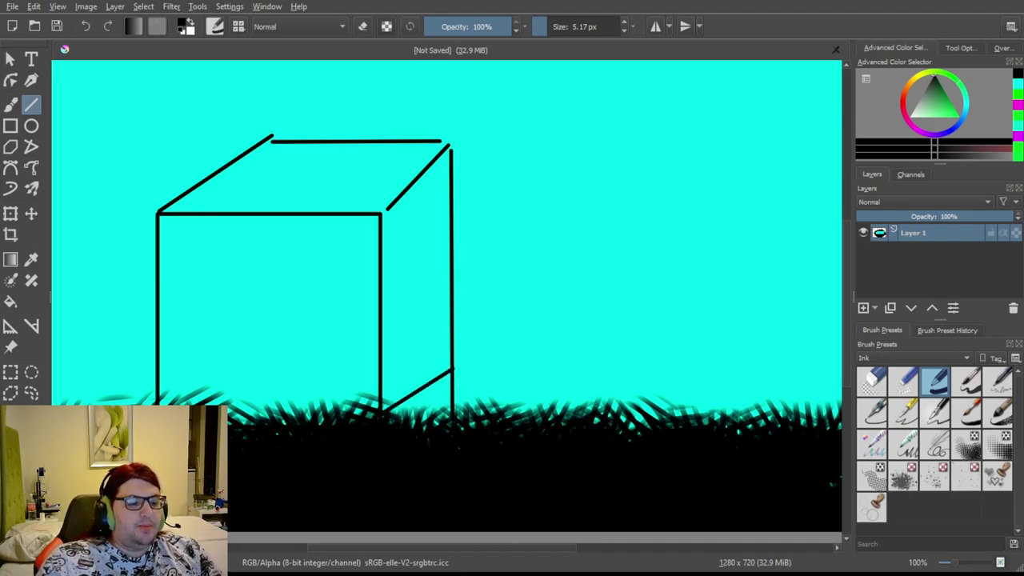